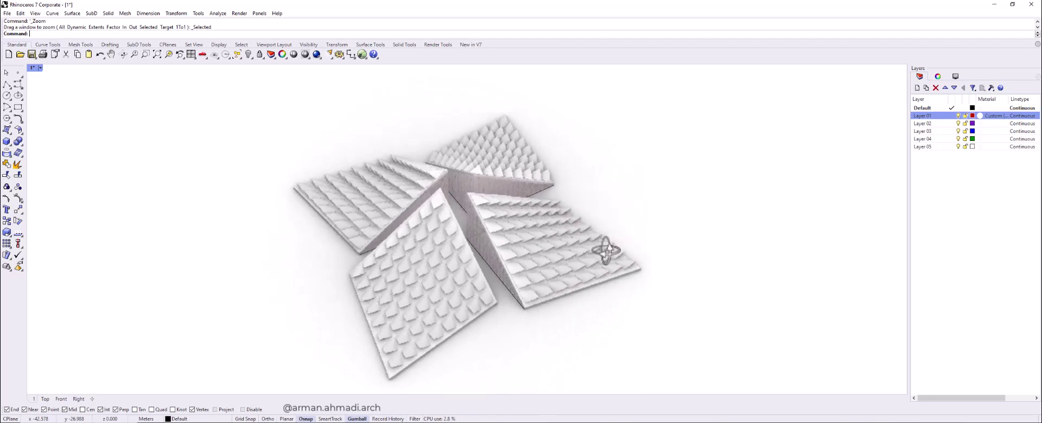
- Examine the finished four-part model from several angles, including a close view of the scale-like roof panels and gridded glass walls
{"action": "right_click_drag", "start_coordinate": [385, 192], "coordinate": [412, 216]}
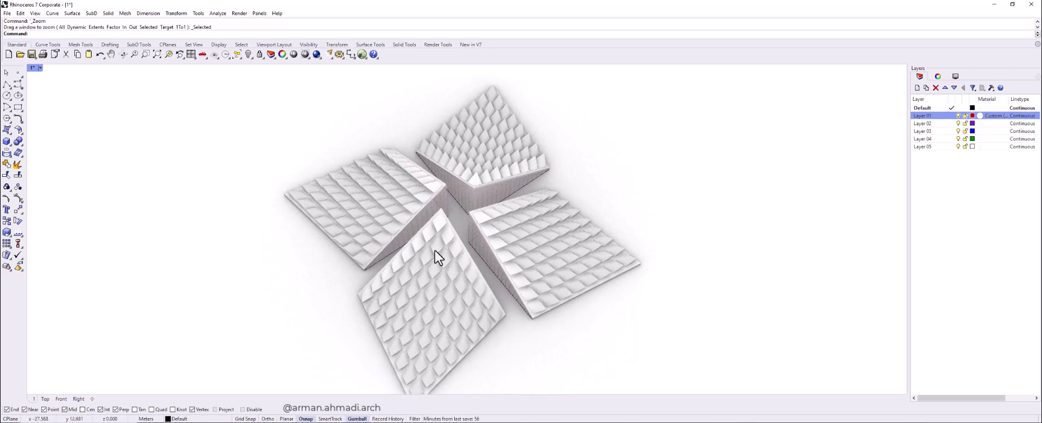
{"action": "right_click_drag", "start_coordinate": [567, 244], "coordinate": [531, 226]}
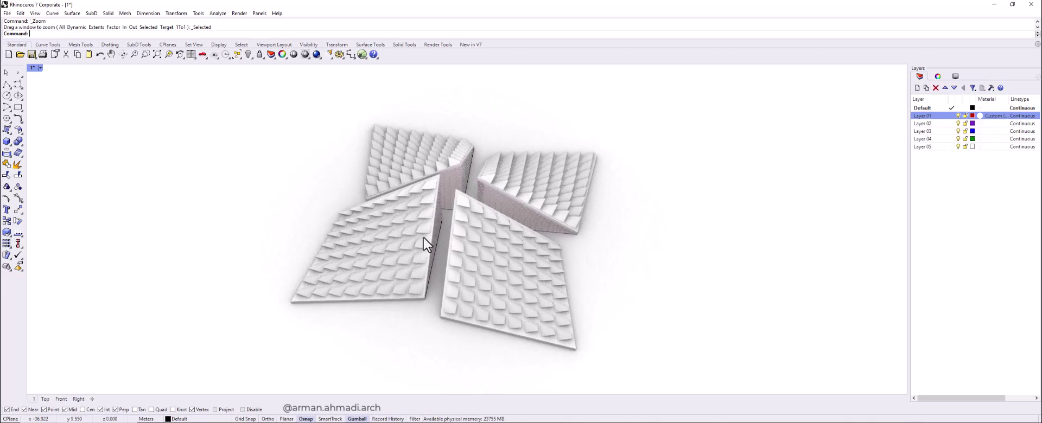
{"action": "right_click_drag", "start_coordinate": [426, 232], "coordinate": [533, 245]}
{"action": "scroll", "coordinate": [511, 247], "scroll_direction": "up", "scroll_amount": 10}
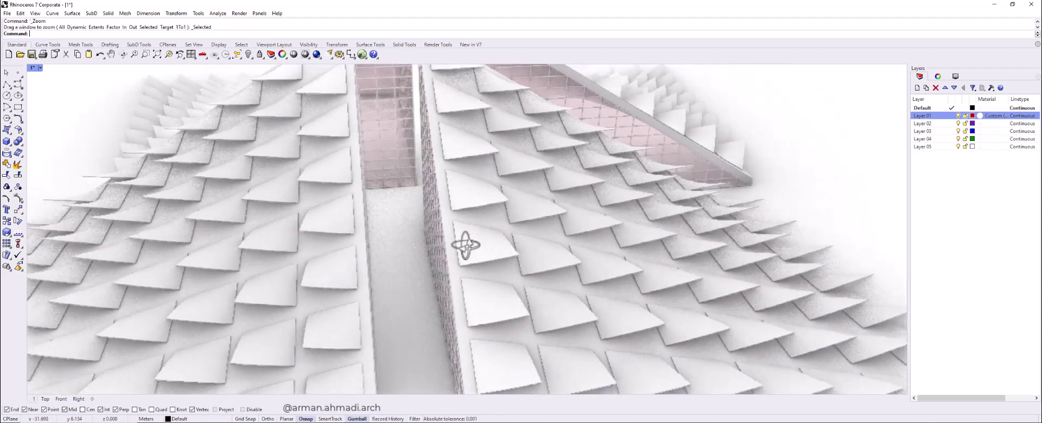
{"action": "right_click_drag", "start_coordinate": [465, 246], "coordinate": [458, 265]}
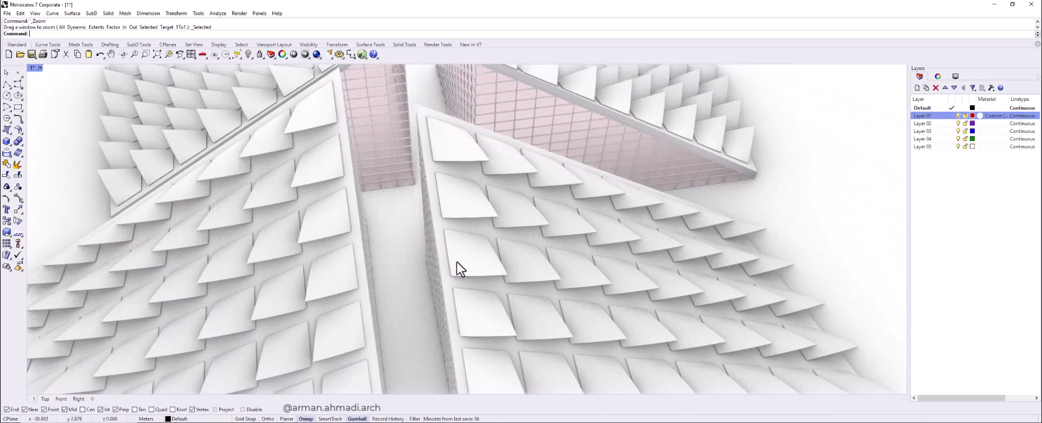
{"action": "scroll", "coordinate": [458, 262], "scroll_direction": "down", "scroll_amount": 3}
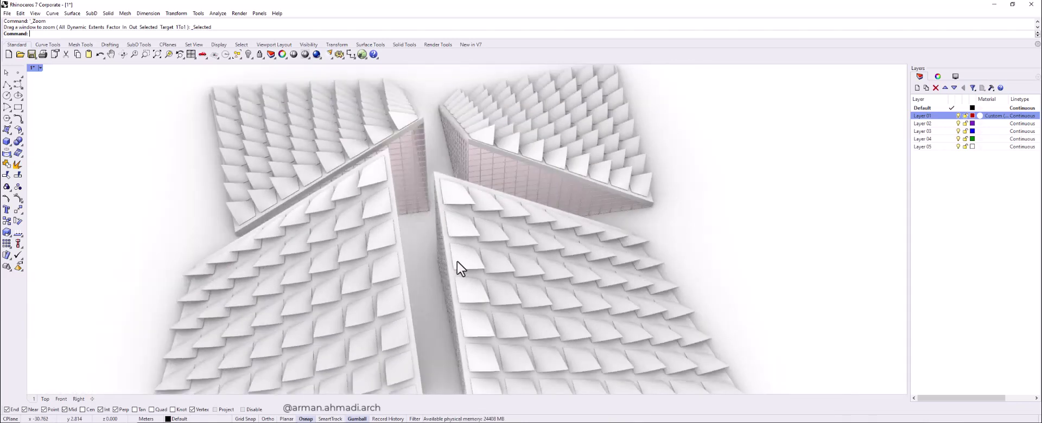
{"action": "right_click_drag", "start_coordinate": [366, 239], "coordinate": [432, 220]}
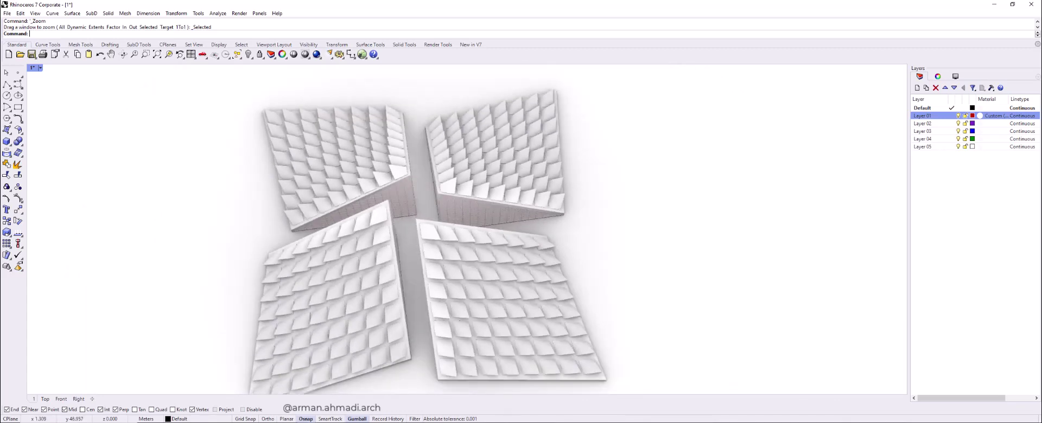
{"action": "left_click", "coordinate": [333, 408]}
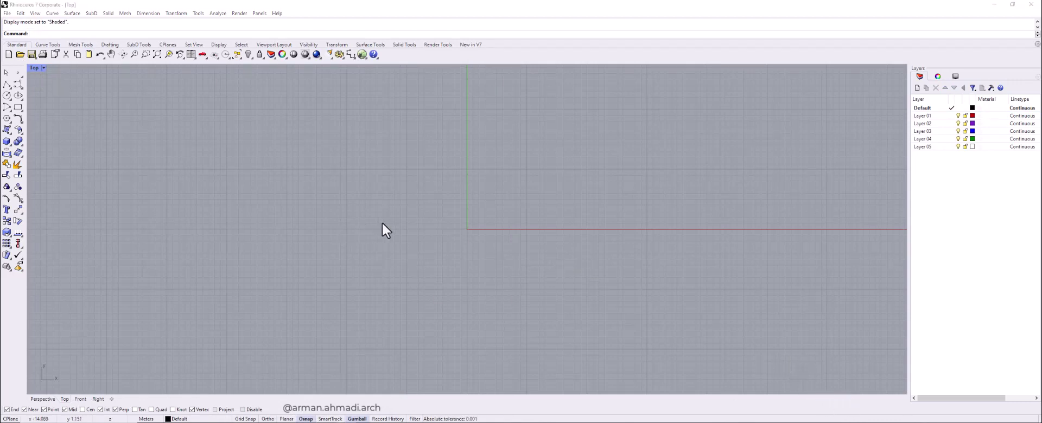
{"action": "left_click", "coordinate": [44, 69]}
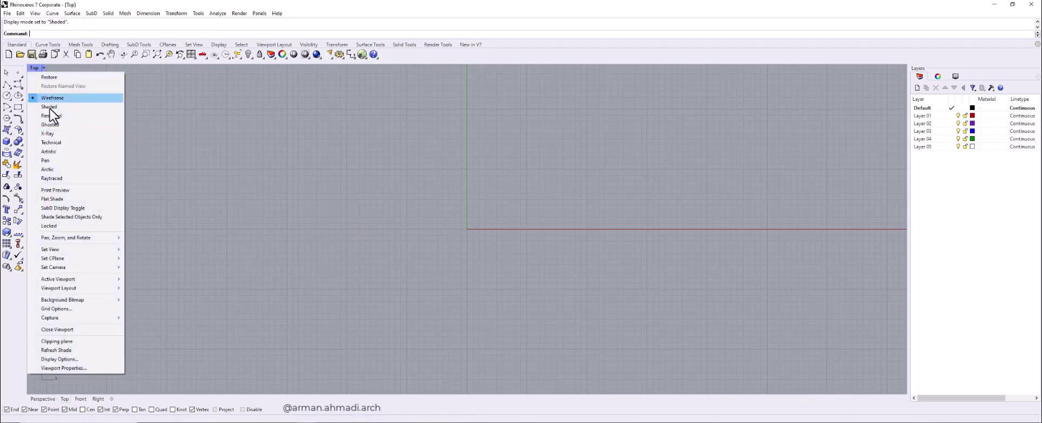
{"action": "left_click", "coordinate": [404, 201]}
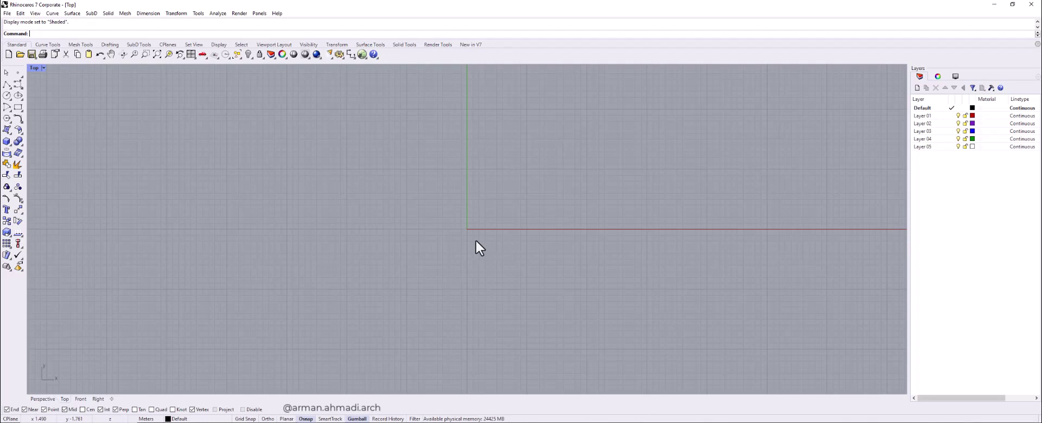
- Draw a roughly square corner-to-corner plane surface enclosing the origin in the Top view
{"action": "left_click", "coordinate": [8, 133]}
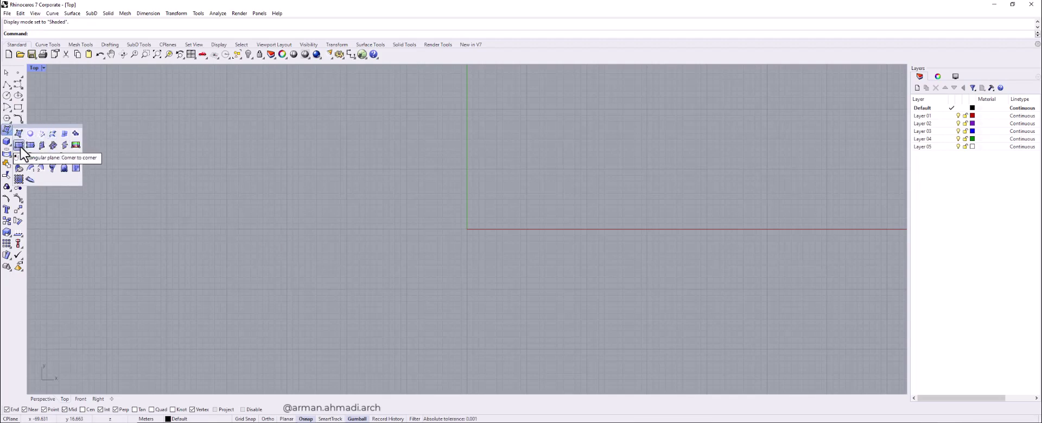
{"action": "left_click", "coordinate": [20, 146]}
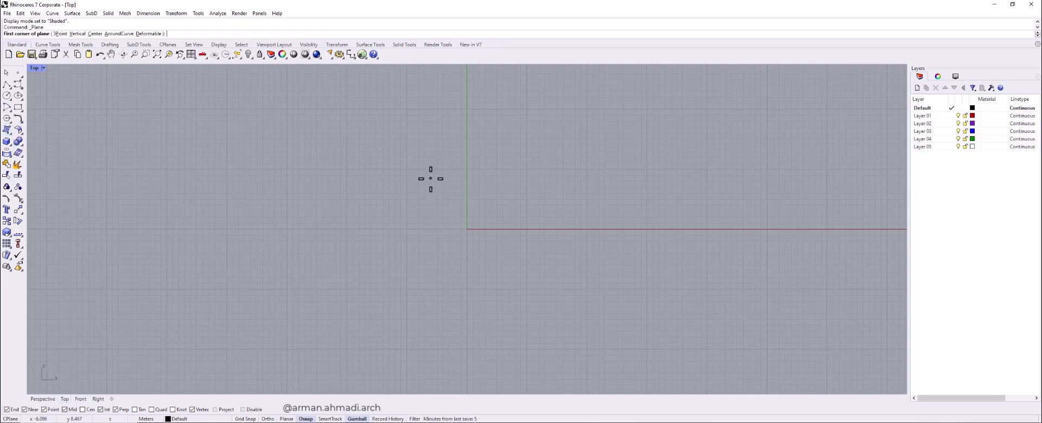
{"action": "left_click", "coordinate": [431, 179]}
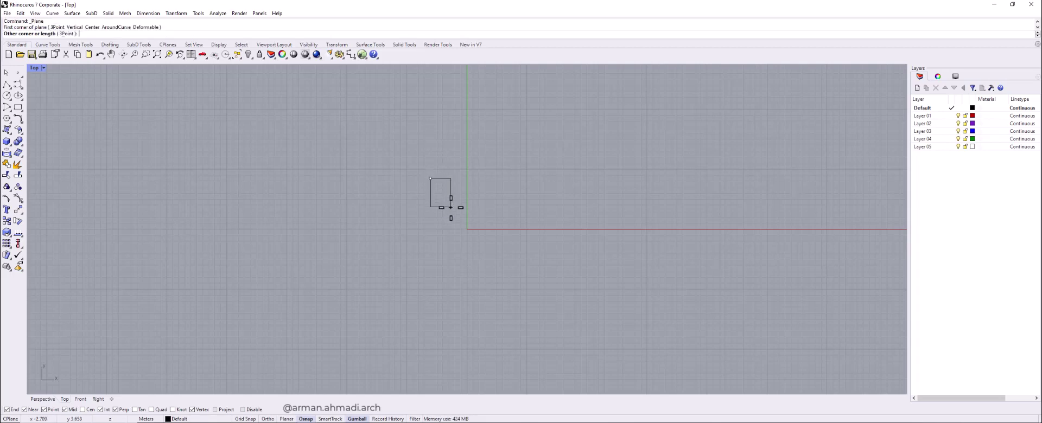
{"action": "left_click", "coordinate": [548, 296]}
{"action": "right_click_drag", "start_coordinate": [542, 301], "coordinate": [448, 261]}
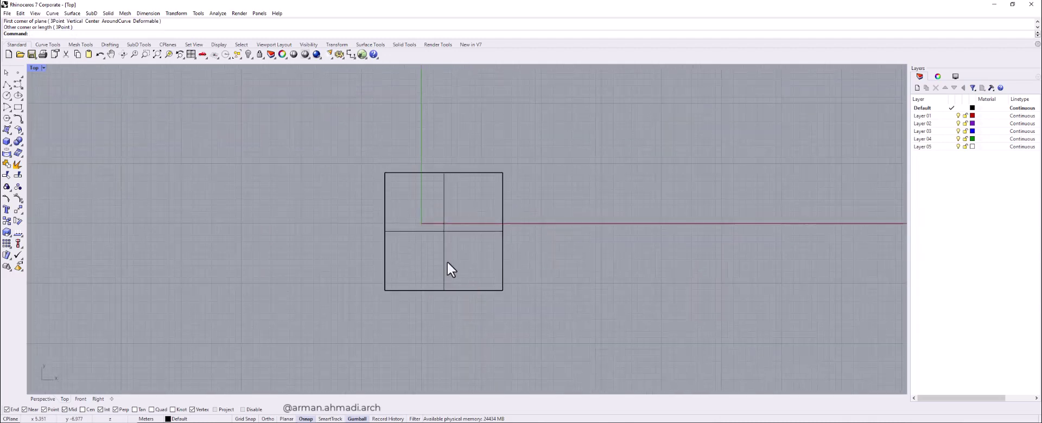
- Rebuild the square surface with 50 points in U and V, degree 3 in both directions, and the input deleted
{"action": "left_click", "coordinate": [445, 231]}
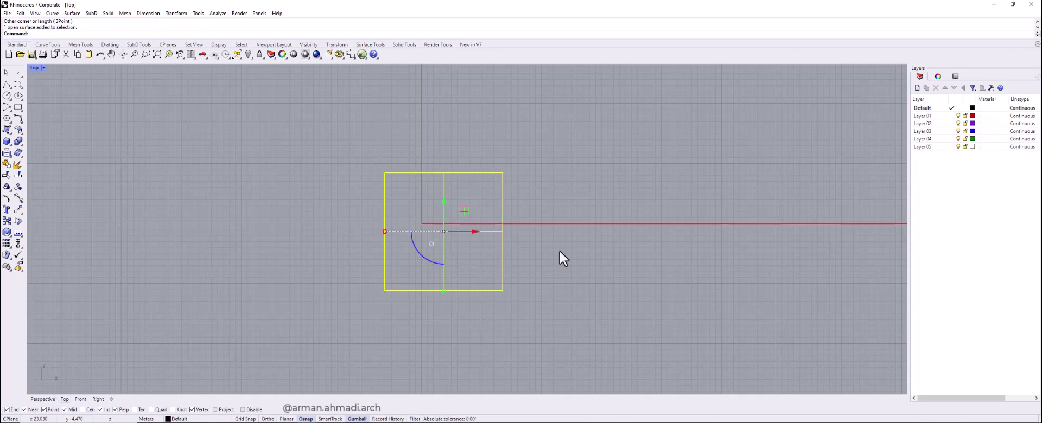
{"action": "type", "text": "Rebuild"}
{"action": "key", "text": "Return"}
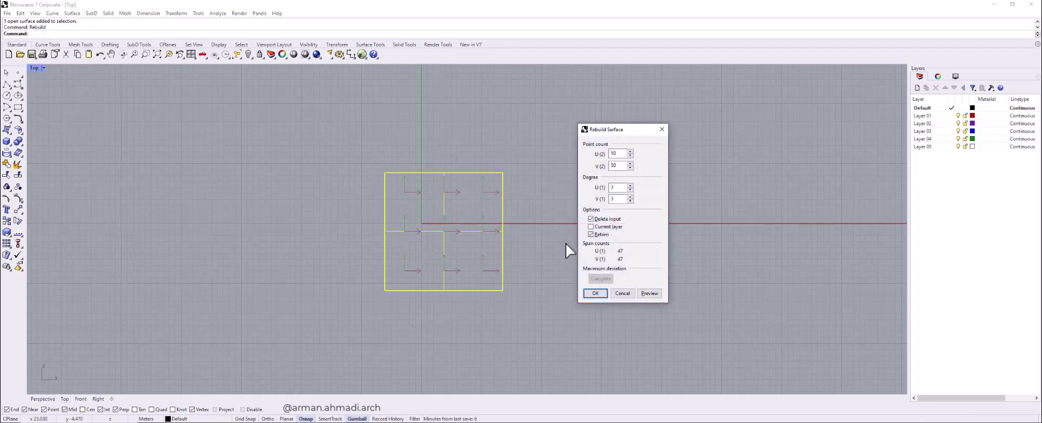
{"action": "left_click_drag", "start_coordinate": [612, 133], "coordinate": [568, 142]}
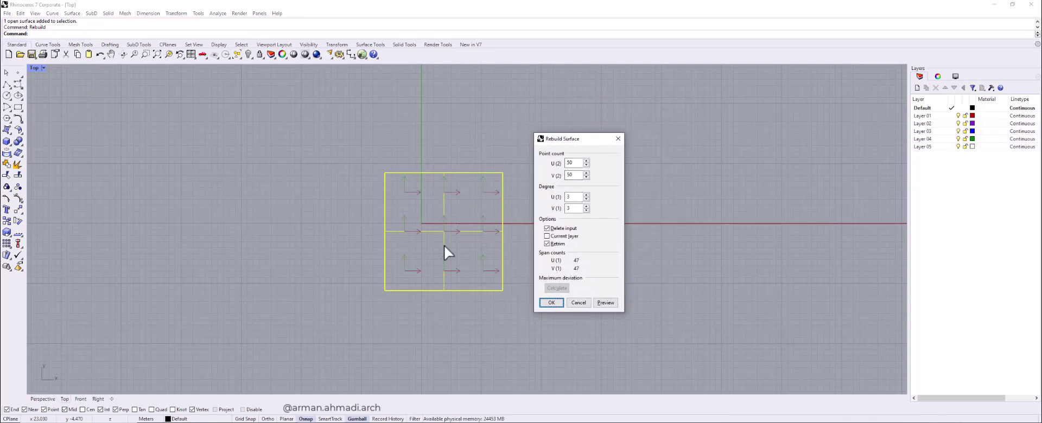
{"action": "left_click", "coordinate": [552, 303]}
{"action": "right_click_drag", "start_coordinate": [514, 273], "coordinate": [499, 286]}
{"action": "left_click", "coordinate": [554, 305]}
{"action": "scroll", "coordinate": [442, 263], "scroll_direction": "up", "scroll_amount": 4}
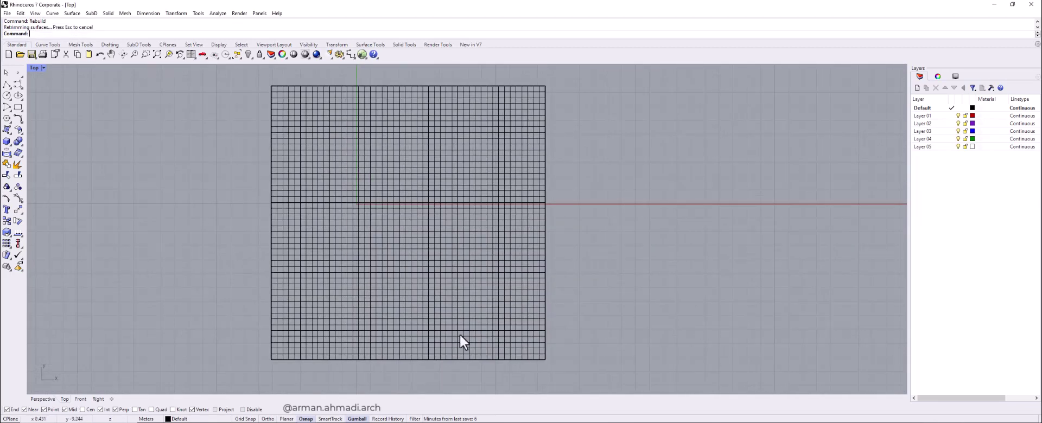
- Turn on the solid edit points of the rebuilt surface in the Perspective view
{"action": "left_click", "coordinate": [42, 399]}
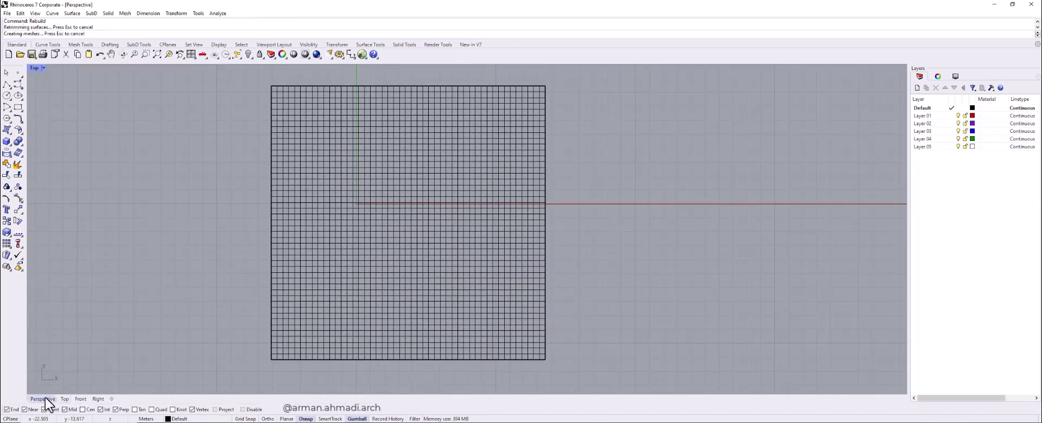
{"action": "right_click_drag", "start_coordinate": [461, 252], "coordinate": [465, 221]}
{"action": "scroll", "coordinate": [485, 256], "scroll_direction": "up", "scroll_amount": 5}
{"action": "left_click", "coordinate": [463, 217]}
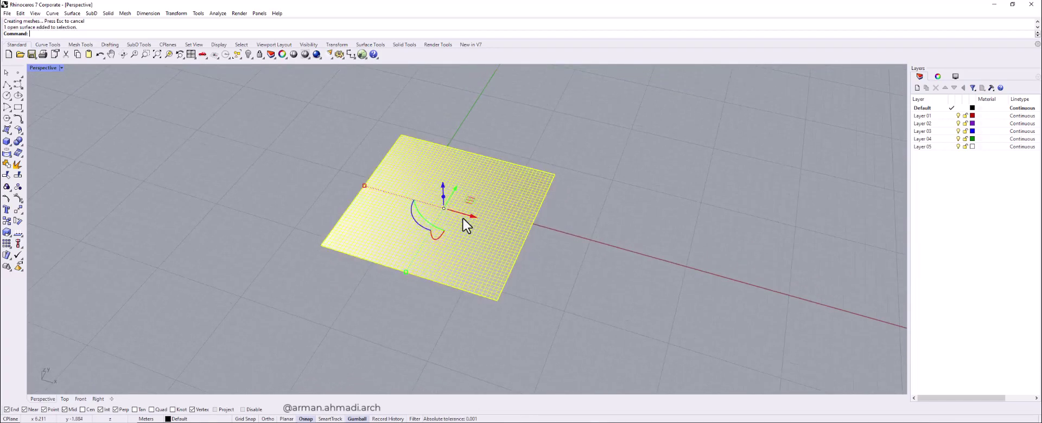
{"action": "left_click", "coordinate": [23, 146]}
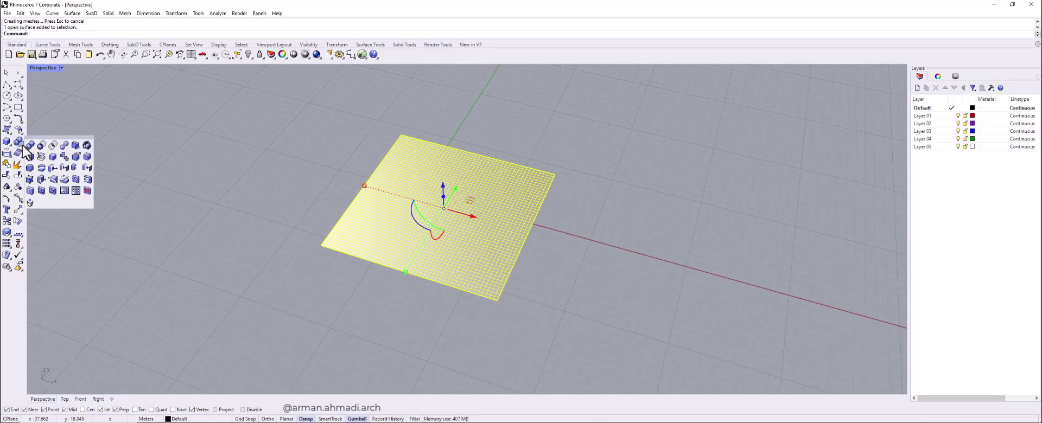
{"action": "left_click", "coordinate": [30, 180]}
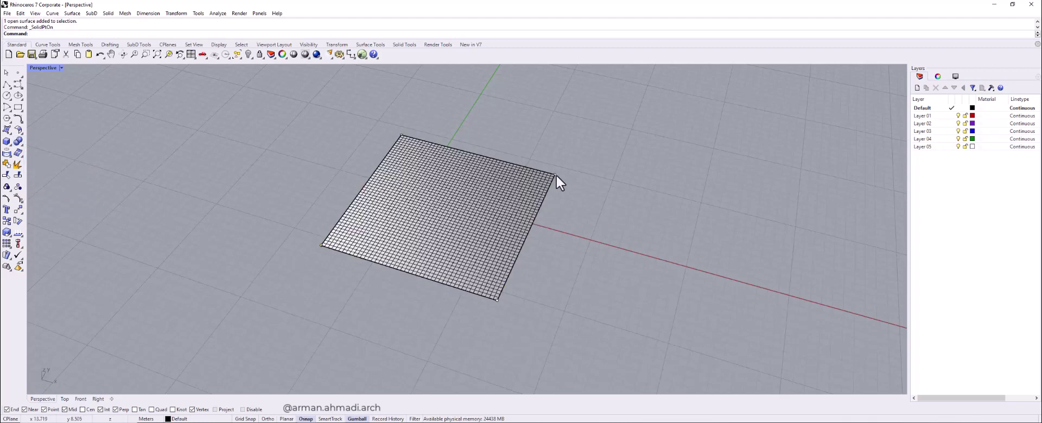
- Raise the surface's corner at the positive X and positive Y side straight up to form a sloped, twisted roof
{"action": "right_click_drag", "start_coordinate": [552, 191], "coordinate": [524, 206], "text": "shift"}
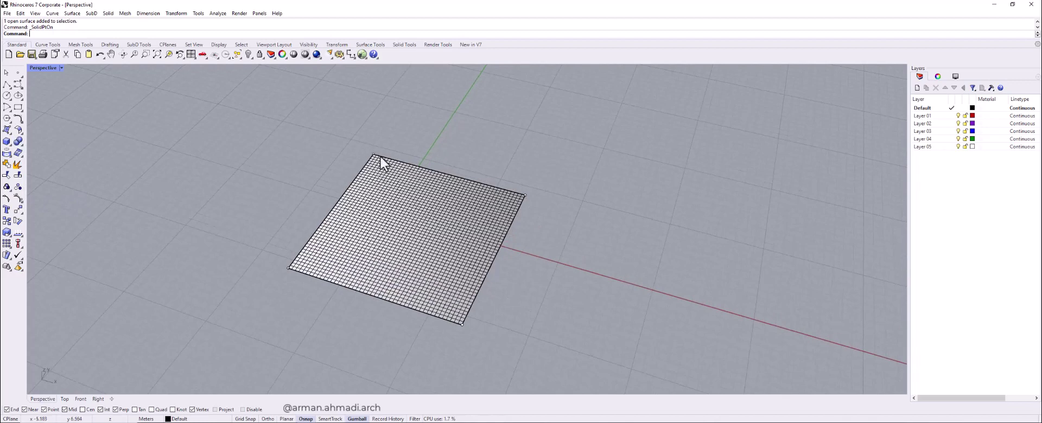
{"action": "right_click_drag", "start_coordinate": [383, 161], "coordinate": [478, 190]}
{"action": "right_click_drag", "start_coordinate": [314, 255], "coordinate": [447, 227]}
{"action": "left_click", "coordinate": [524, 198]}
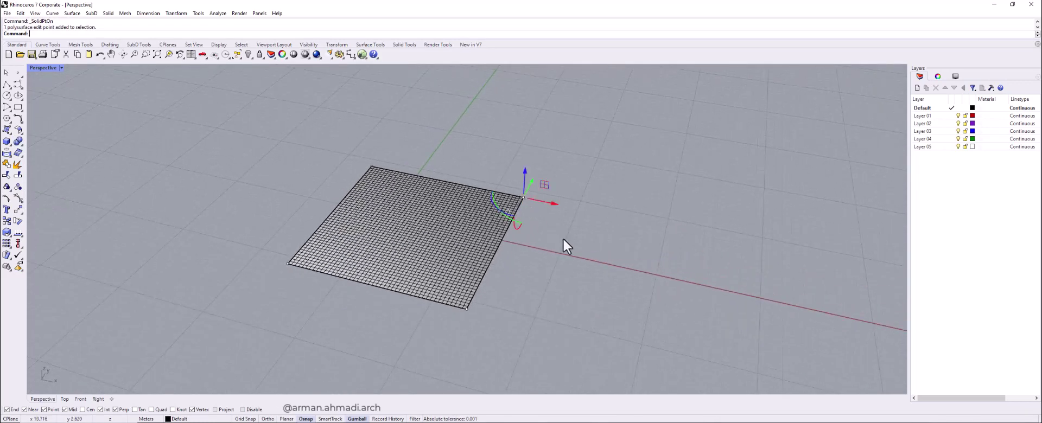
{"action": "right_click_drag", "start_coordinate": [563, 244], "coordinate": [526, 268]}
{"action": "left_click_drag", "start_coordinate": [494, 207], "coordinate": [493, 96]}
{"action": "right_click_drag", "start_coordinate": [565, 228], "coordinate": [554, 262]}
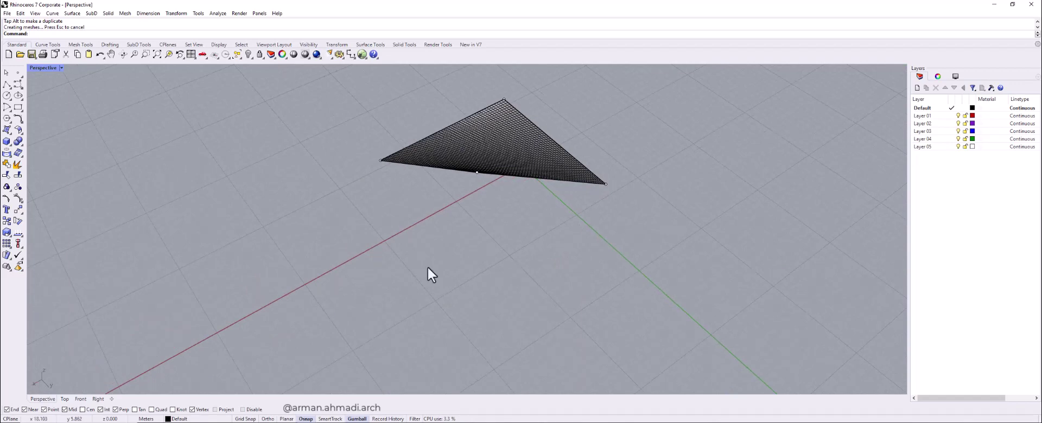
{"action": "right_click_drag", "start_coordinate": [448, 296], "coordinate": [506, 271]}
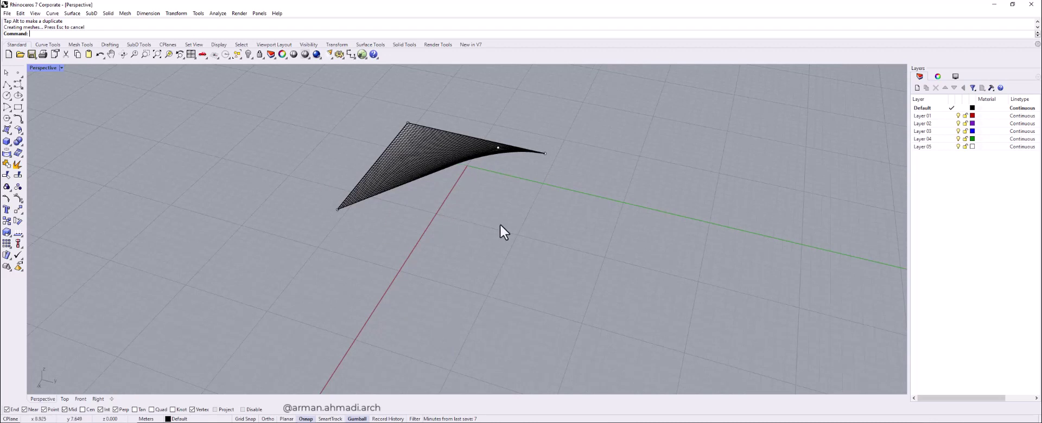
{"action": "right_click_drag", "start_coordinate": [500, 225], "coordinate": [468, 243]}
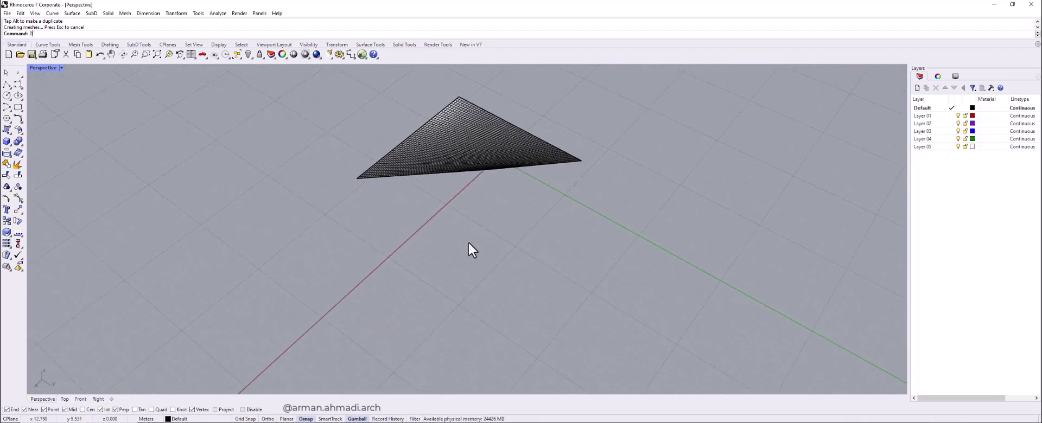
- Duplicate the border of the raised roof surface as a curve using DupBorder
{"action": "type", "text": "Border"}
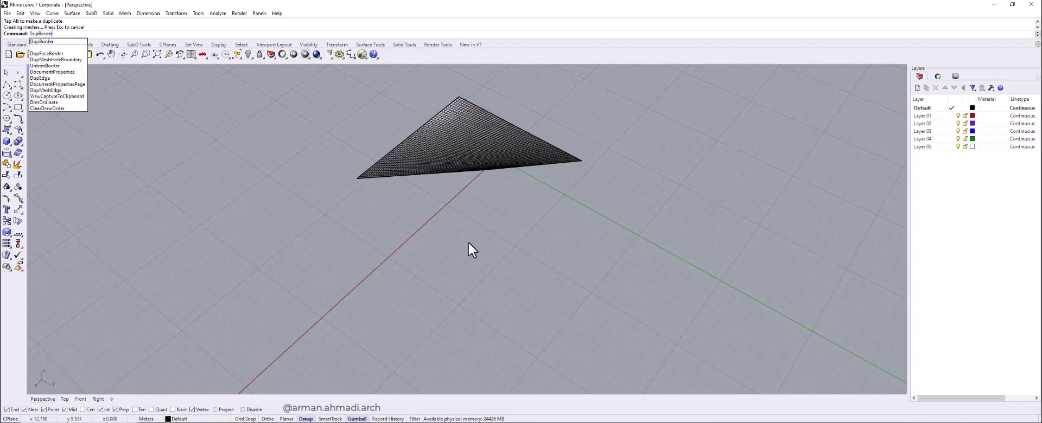
{"action": "key", "text": "Return"}
{"action": "left_click", "coordinate": [450, 149]}
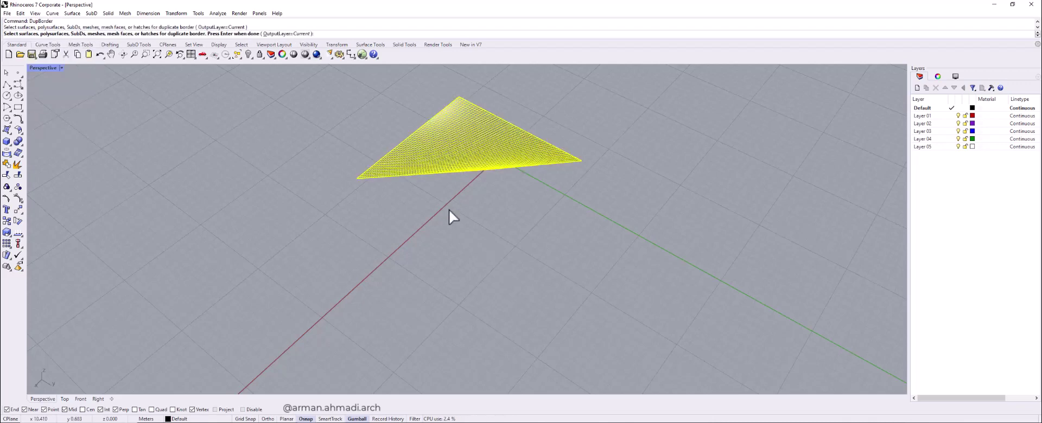
{"action": "key", "text": "Return"}
{"action": "right_click_drag", "start_coordinate": [410, 239], "coordinate": [512, 111]}
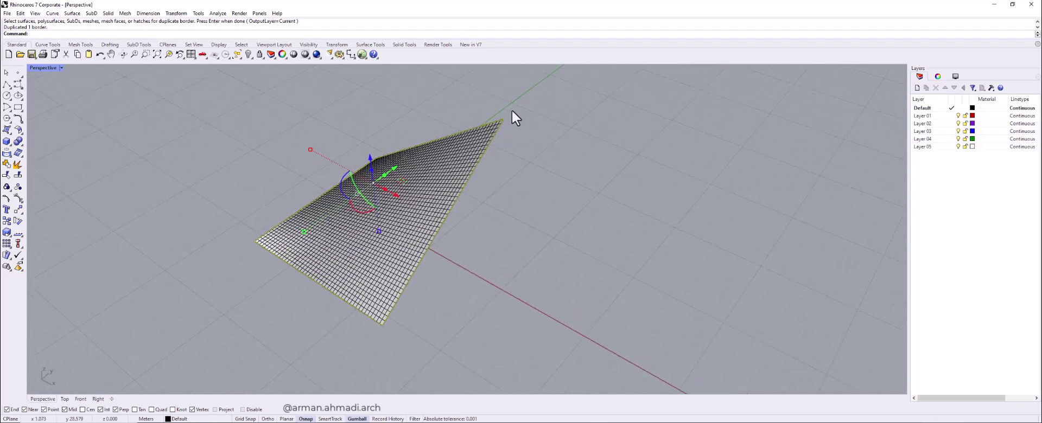
{"action": "right_click_drag", "start_coordinate": [451, 301], "coordinate": [514, 286]}
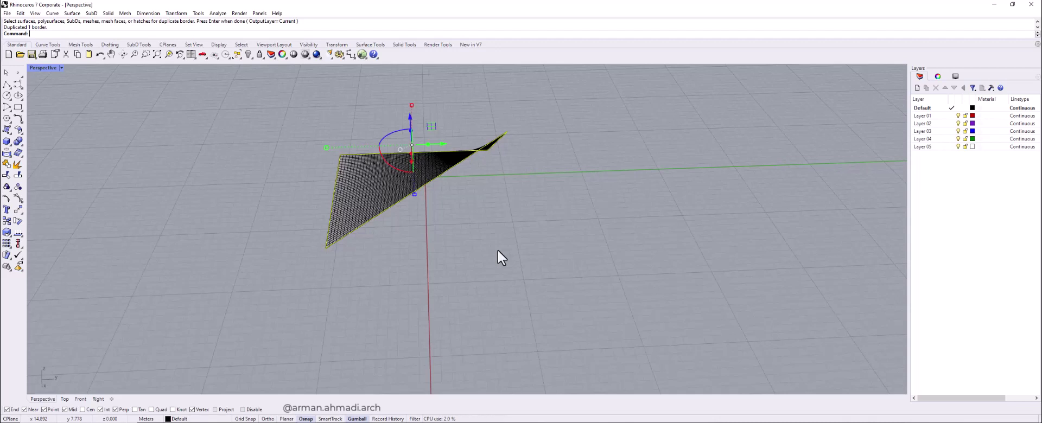
- Project the duplicated border curve to the construction plane with ProjectToCPlane, deleting the input curve
{"action": "type", "text": "ProjectToCPlane"}
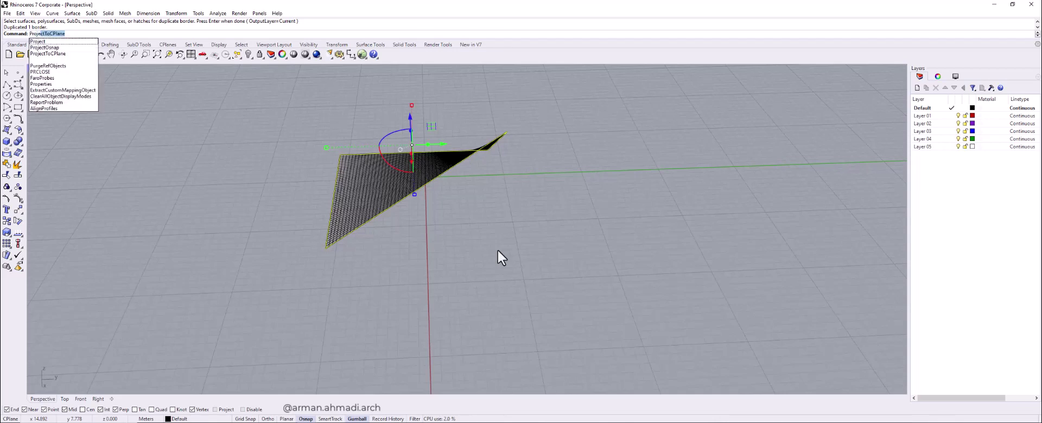
{"action": "key", "text": "Return"}
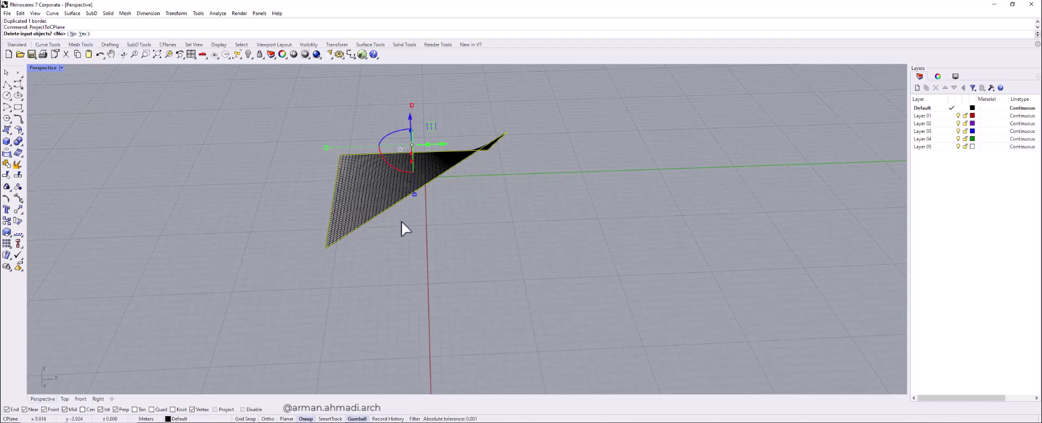
{"action": "left_click", "coordinate": [83, 34]}
{"action": "right_click_drag", "start_coordinate": [349, 269], "coordinate": [543, 231]}
{"action": "left_click", "coordinate": [578, 266]}
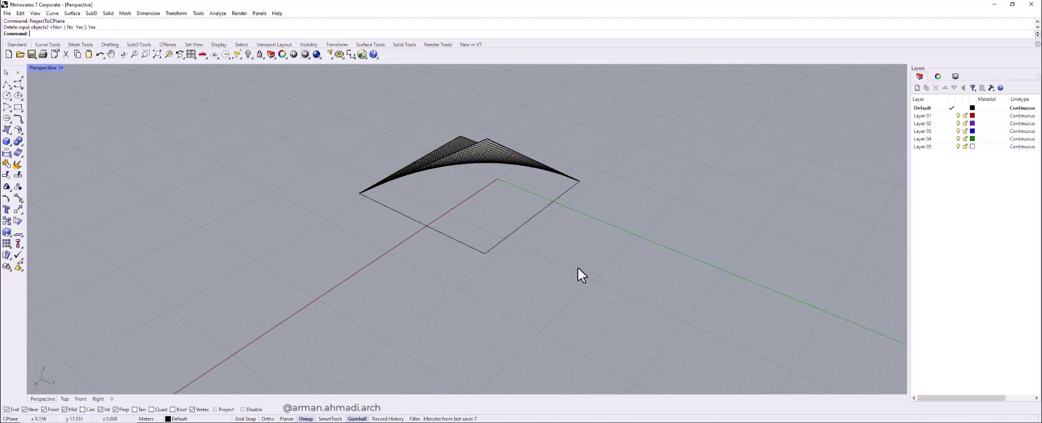
- Draw a vertical line from the projected outline's corner up to the roof surface's raised corner
{"action": "right_click_drag", "start_coordinate": [540, 308], "coordinate": [458, 283]}
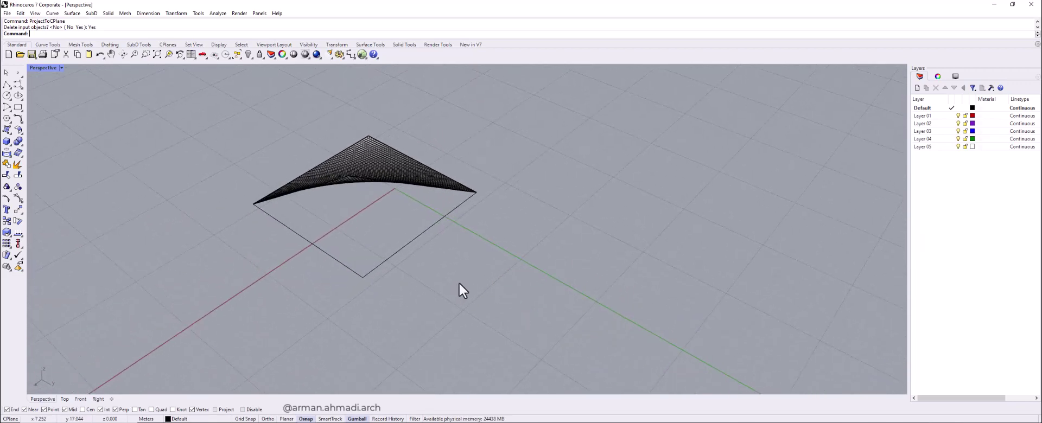
{"action": "type", "text": "L"}
{"action": "key", "text": "Return"}
{"action": "left_click", "coordinate": [361, 285]}
{"action": "right_click_drag", "start_coordinate": [358, 260], "coordinate": [477, 315]}
{"action": "left_click", "coordinate": [511, 229]}
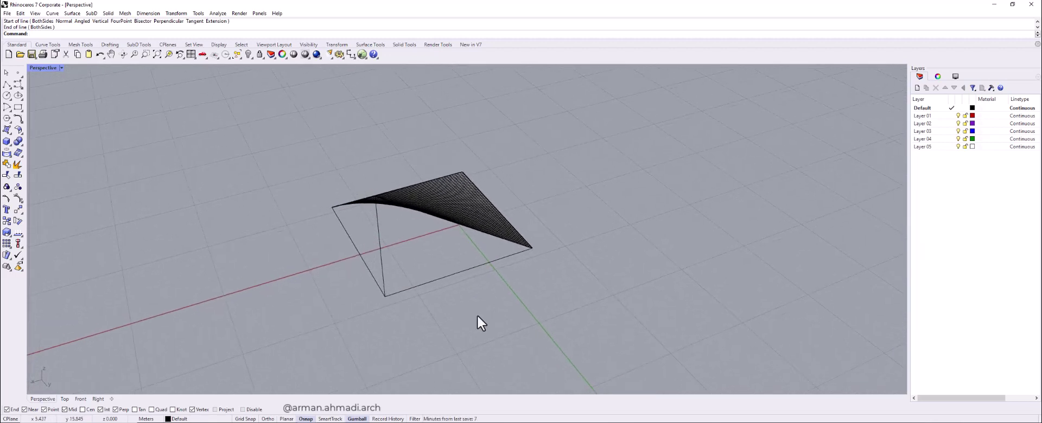
- Create a three-corner triangular surface on the positive Y side between the footprint's corner, the roof's raised corner and the adjacent low corner
{"action": "left_click", "coordinate": [6, 131]}
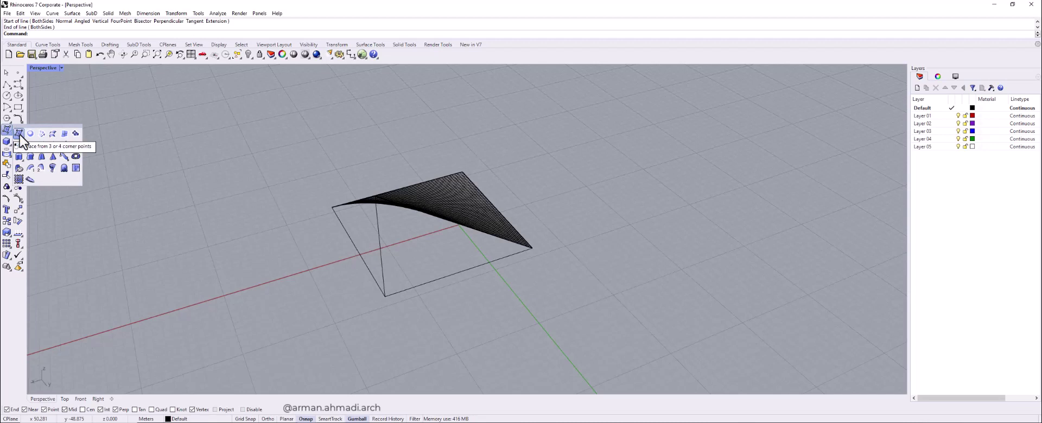
{"action": "left_click", "coordinate": [19, 135]}
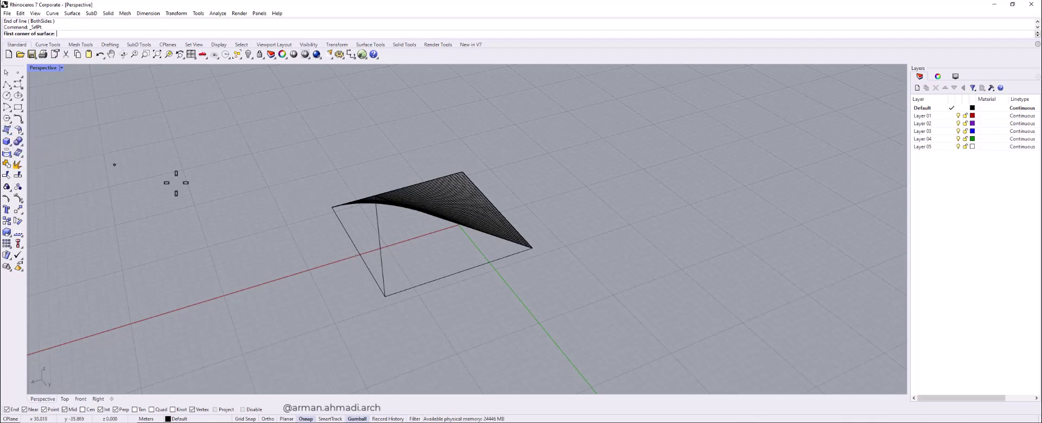
{"action": "right_click_drag", "start_coordinate": [412, 231], "coordinate": [400, 264]}
{"action": "left_click", "coordinate": [385, 289]}
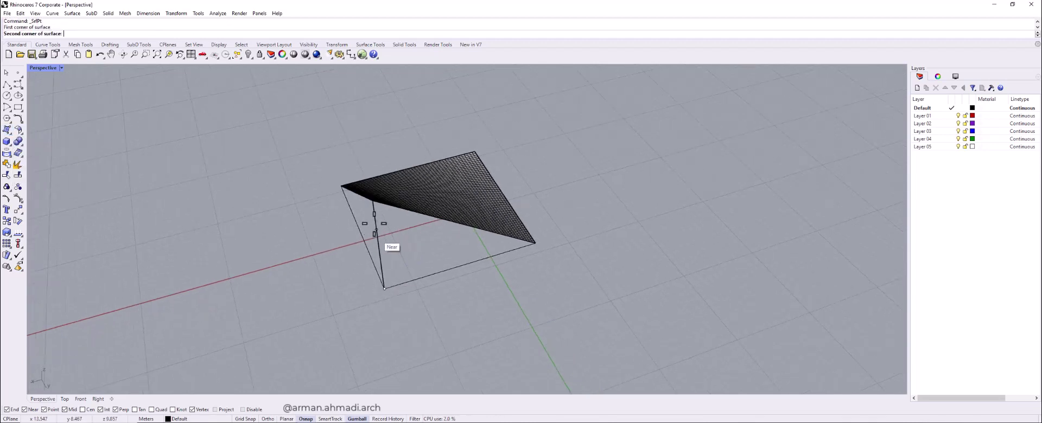
{"action": "left_click", "coordinate": [373, 201]}
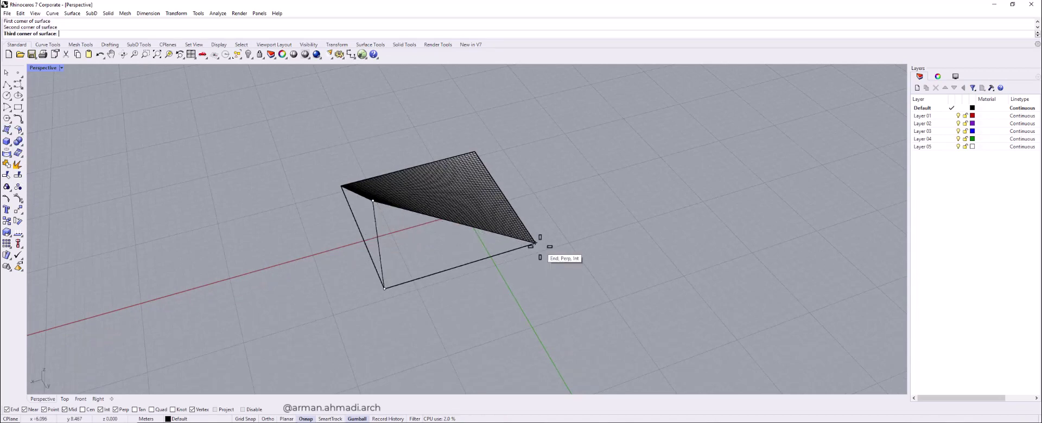
{"action": "left_click", "coordinate": [535, 242]}
{"action": "left_click", "coordinate": [533, 291]}
- Create a three-corner triangular surface on the positive X side from the low corner to the footprint's corner and the roof's raised corner
{"action": "right_click_drag", "start_coordinate": [463, 321], "coordinate": [432, 307]}
{"action": "key", "text": "Return"}
{"action": "left_click", "coordinate": [343, 279]}
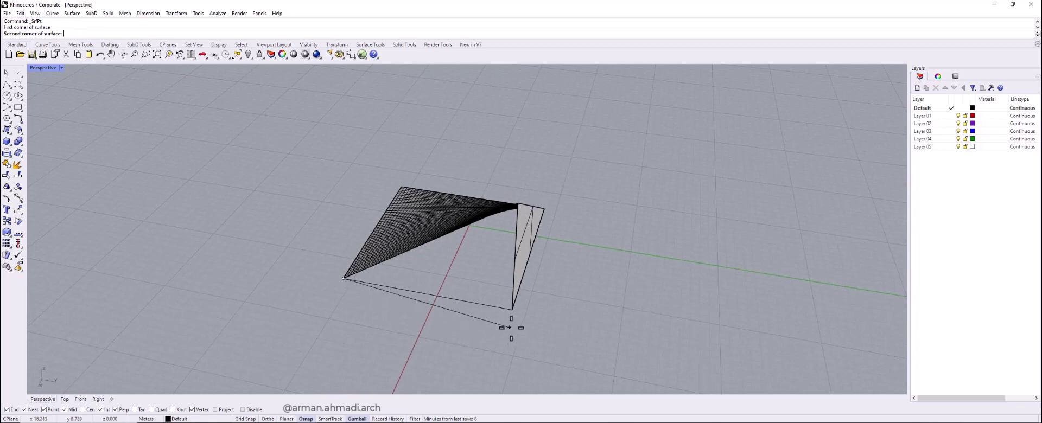
{"action": "left_click", "coordinate": [512, 309]}
{"action": "right_click_drag", "start_coordinate": [532, 231], "coordinate": [483, 294]}
{"action": "left_click", "coordinate": [555, 187]}
{"action": "key", "text": "Return"}
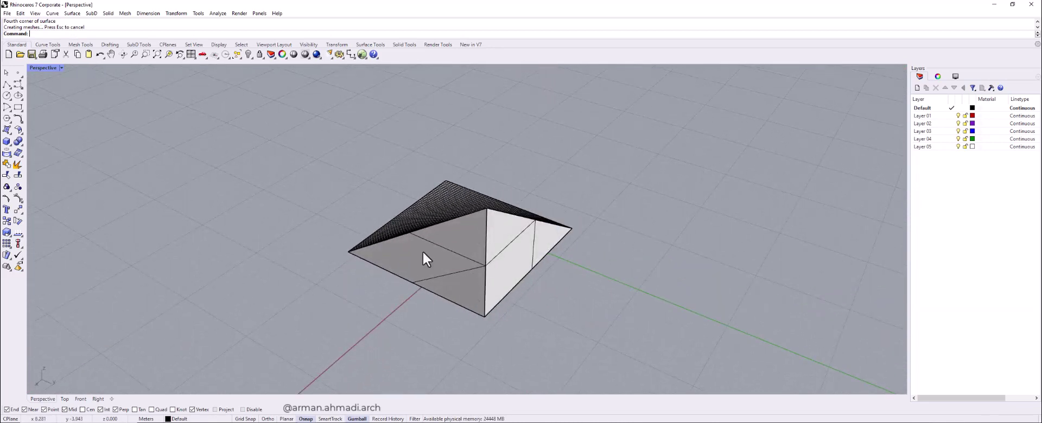
- Compare the two triangular walls and delete the one on the positive X side
{"action": "right_click_drag", "start_coordinate": [418, 275], "coordinate": [491, 237]}
{"action": "left_click", "coordinate": [492, 236]}
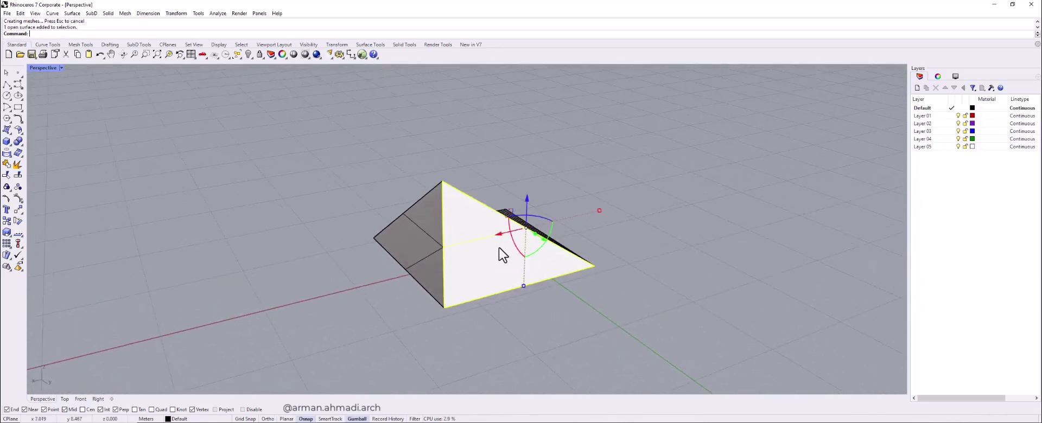
{"action": "right_click_drag", "start_coordinate": [534, 309], "coordinate": [510, 311]}
{"action": "left_click", "coordinate": [510, 311]}
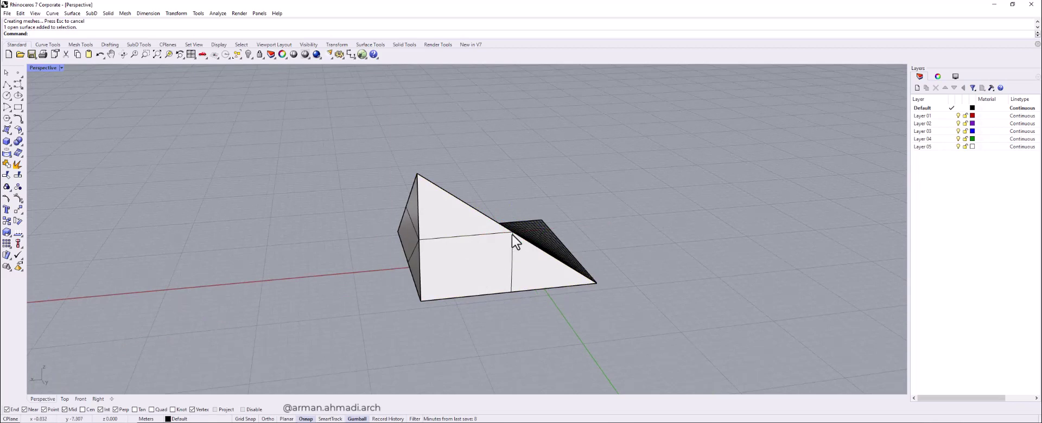
{"action": "right_click_drag", "start_coordinate": [422, 281], "coordinate": [516, 282]}
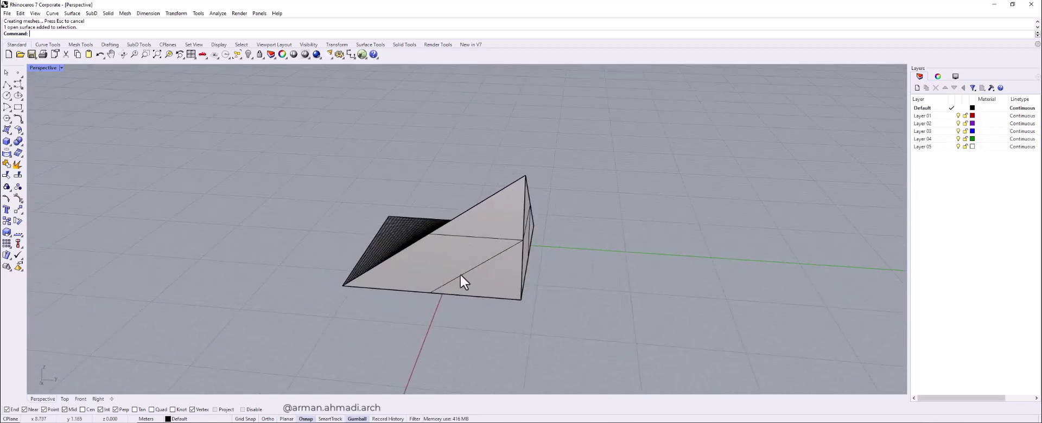
{"action": "mouse_move", "coordinate": [494, 285]}
{"action": "right_mouse_down"}
{"action": "mouse_move", "coordinate": [455, 298]}
{"action": "mouse_move", "coordinate": [478, 294]}
{"action": "right_mouse_up"}
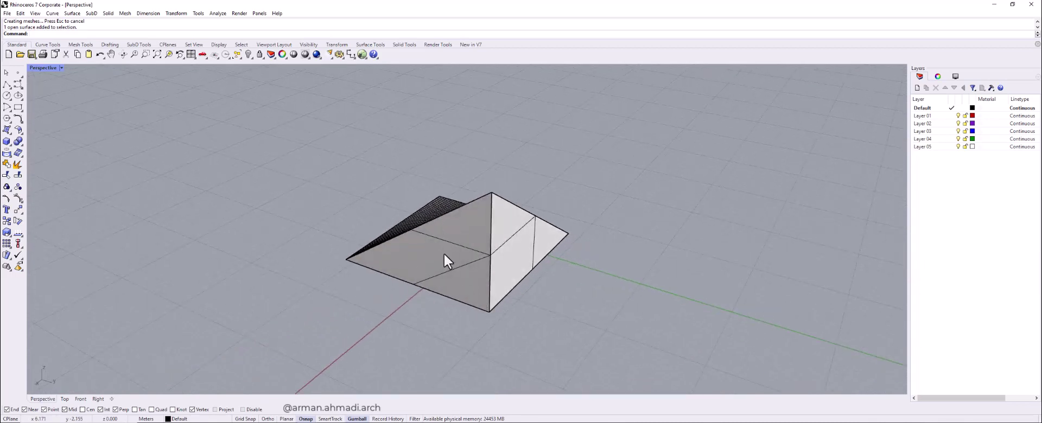
{"action": "left_click", "coordinate": [464, 259]}
{"action": "key", "text": "Delete"}
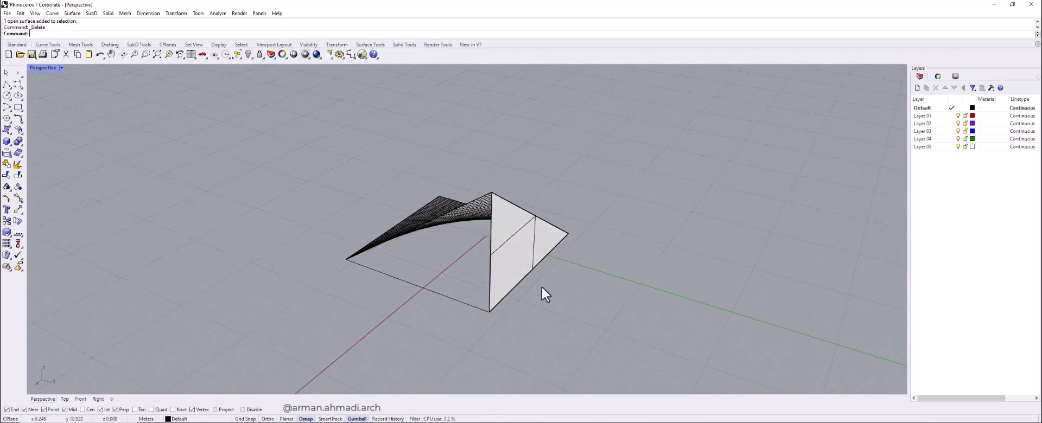
- Duplicate the remaining triangular wall 10 m outward along the positive Y direction
{"action": "left_click", "coordinate": [496, 266]}
{"action": "right_click_drag", "start_coordinate": [542, 288], "coordinate": [563, 227]}
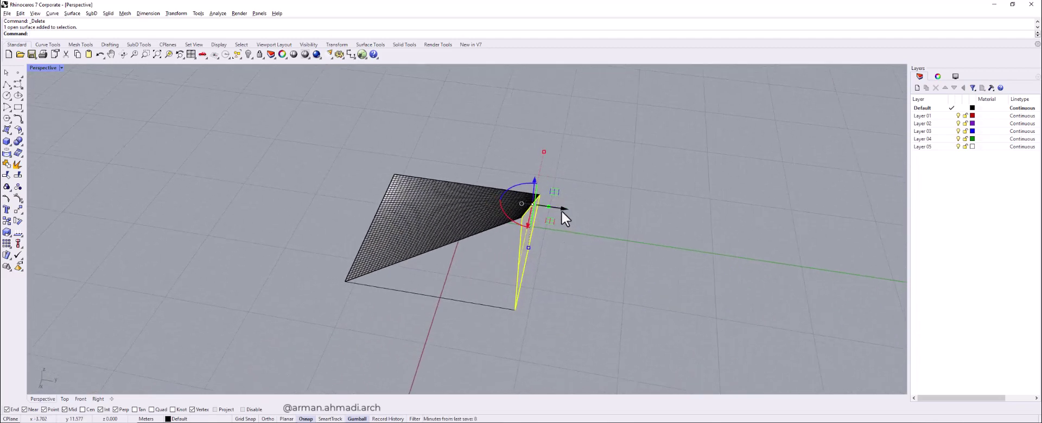
{"action": "left_click_drag", "start_coordinate": [560, 207], "coordinate": [652, 219]}
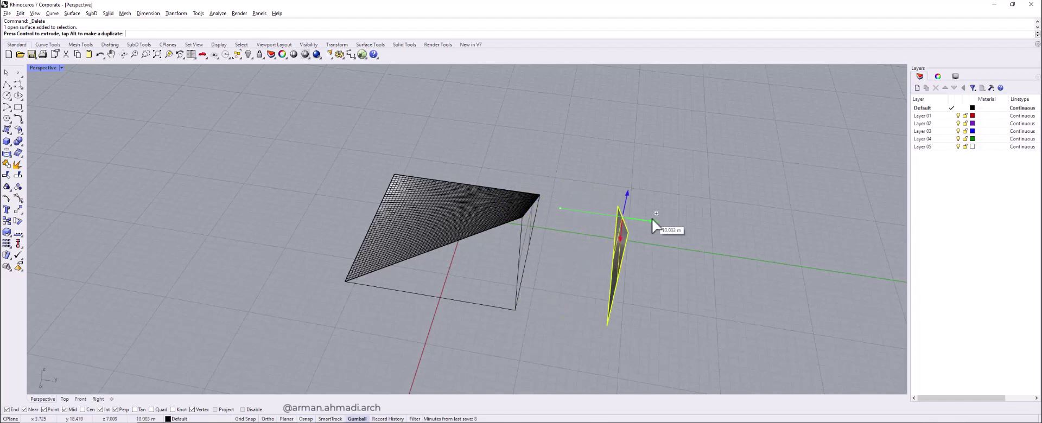
{"action": "right_click_drag", "start_coordinate": [663, 262], "coordinate": [626, 245]}
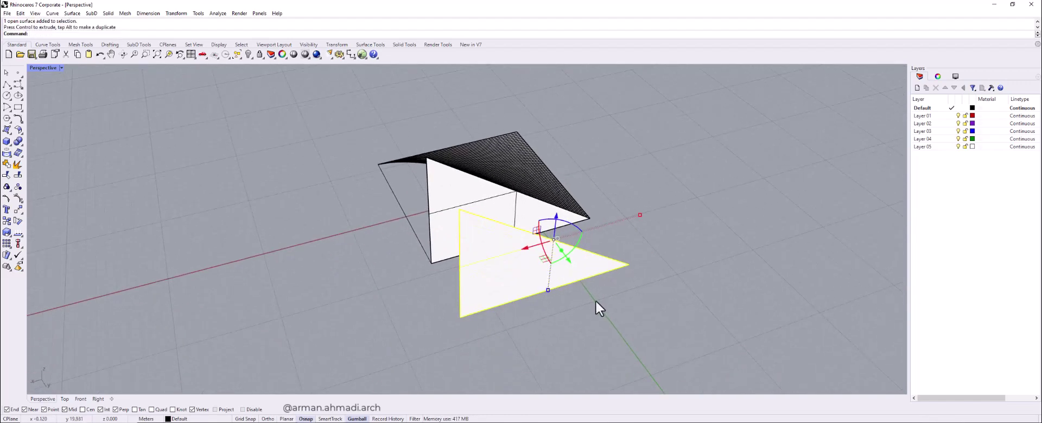
{"action": "right_click_drag", "start_coordinate": [571, 321], "coordinate": [574, 334]}
- Mirror the duplicated wall across its vertical edge along the Y direction and delete the unmirrored duplicate
{"action": "type", "text": "MI"}
{"action": "key", "text": "Return"}
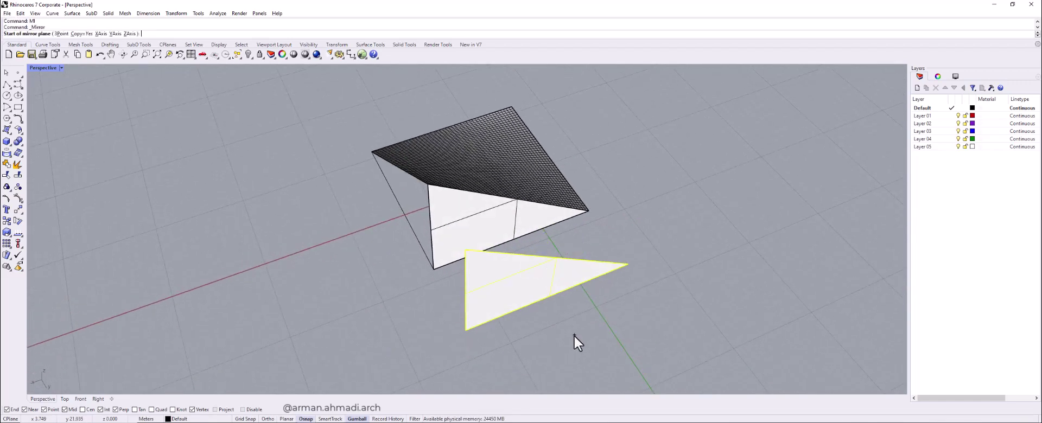
{"action": "left_click", "coordinate": [465, 330]}
{"action": "left_click", "coordinate": [410, 297]}
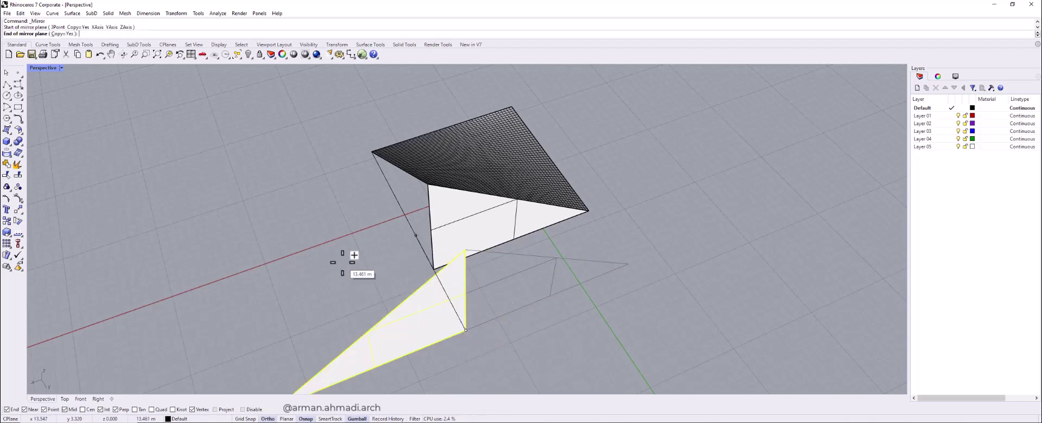
{"action": "right_click_drag", "start_coordinate": [408, 292], "coordinate": [339, 304]}
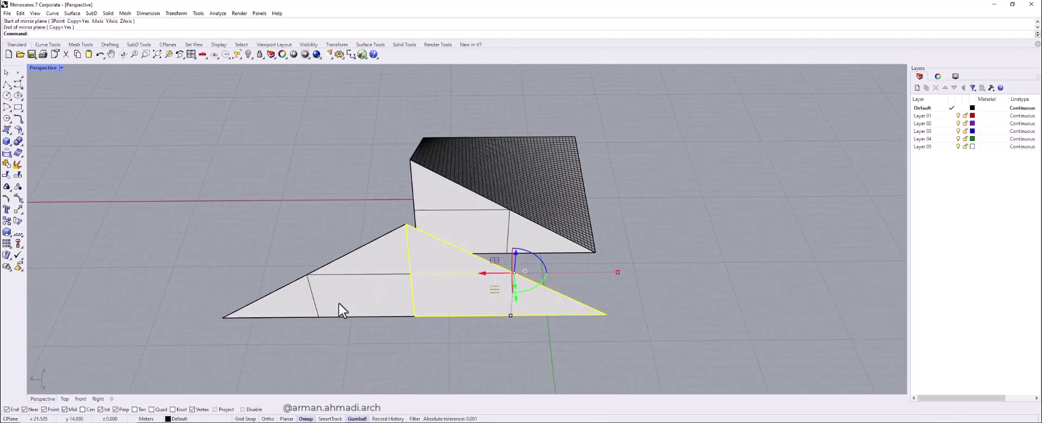
{"action": "left_click", "coordinate": [358, 298]}
{"action": "left_click", "coordinate": [450, 298]}
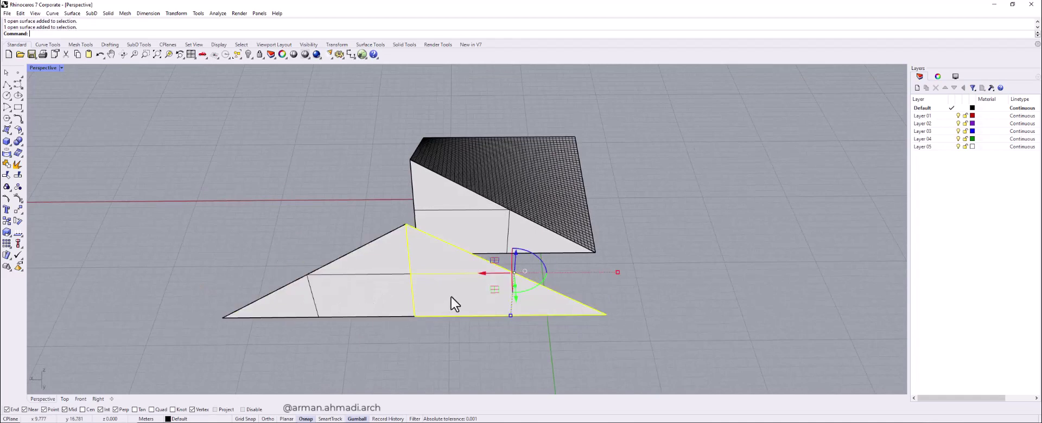
{"action": "key", "text": "Delete"}
- Rotate the mirrored wall a quarter turn about the vertical axis so it runs parallel to the footprint's positive X side
{"action": "left_click", "coordinate": [365, 295]}
{"action": "right_click_drag", "start_coordinate": [365, 295], "coordinate": [426, 263]}
{"action": "left_click_drag", "start_coordinate": [400, 235], "coordinate": [408, 273]}
{"action": "right_click_drag", "start_coordinate": [408, 273], "coordinate": [528, 305]}
- Move the rotated wall by its lower right-angled corner onto the footprint's corner below the roof's peak
{"action": "type", "text": "M"}
{"action": "key", "text": "Return"}
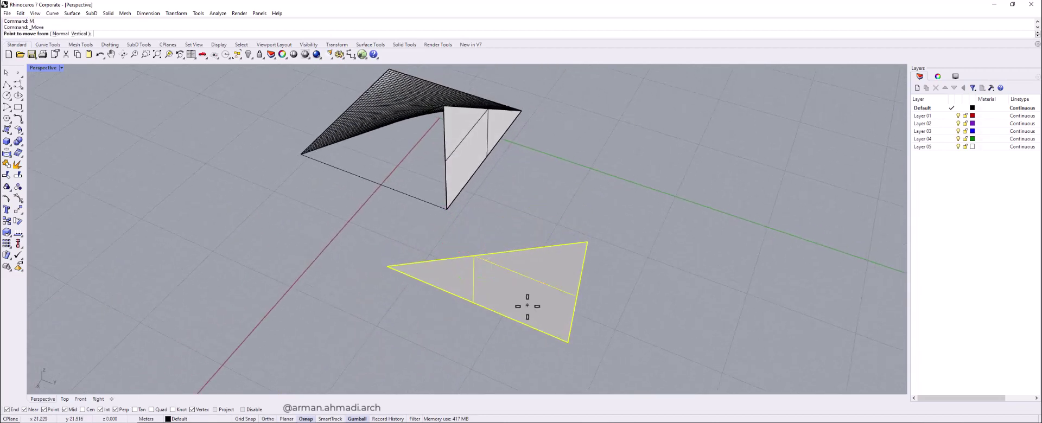
{"action": "left_click", "coordinate": [567, 343]}
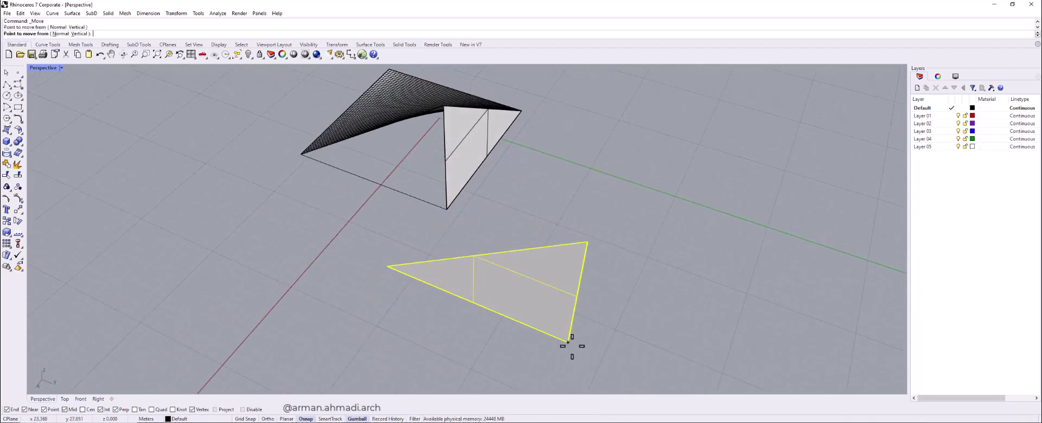
{"action": "left_click", "coordinate": [445, 215]}
{"action": "left_click", "coordinate": [510, 266]}
- Examine the two triangular walls and their isocurve layout from several angles
{"action": "right_click_drag", "start_coordinate": [449, 262], "coordinate": [520, 267]}
{"action": "left_click", "coordinate": [456, 211]}
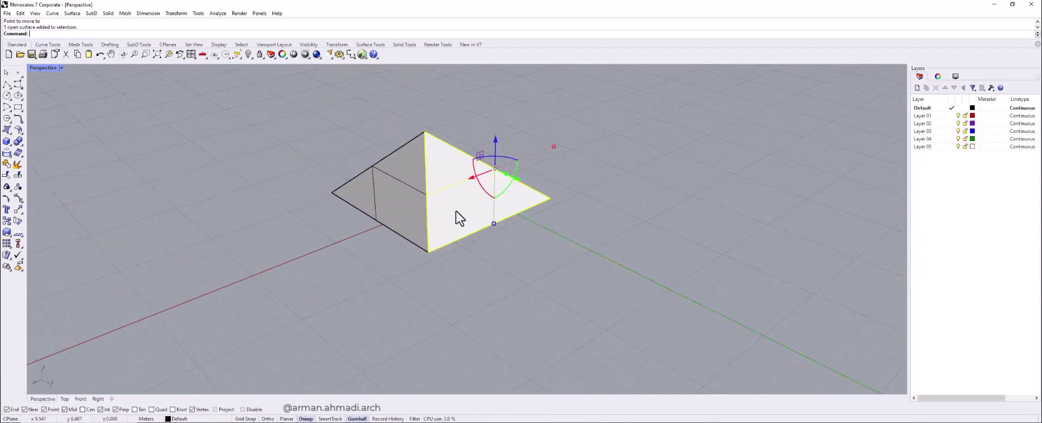
{"action": "right_click_drag", "start_coordinate": [456, 212], "coordinate": [484, 285]}
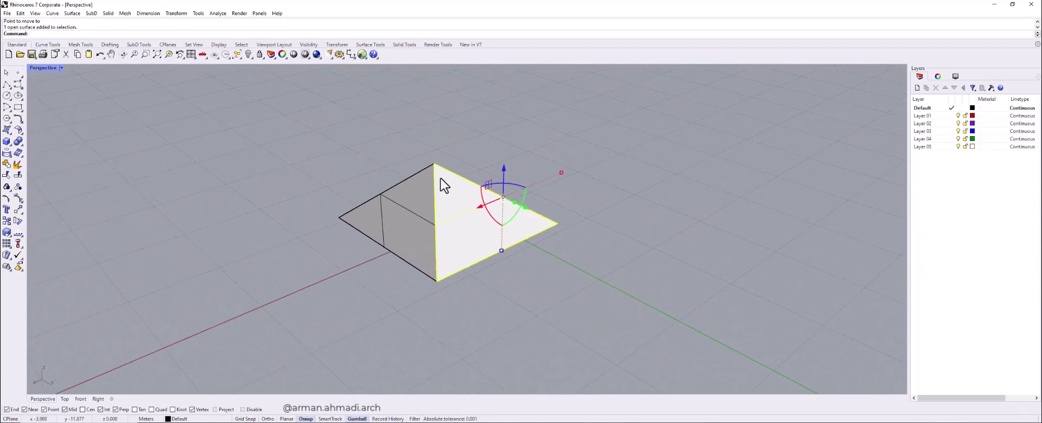
{"action": "right_click_drag", "start_coordinate": [558, 281], "coordinate": [538, 295]}
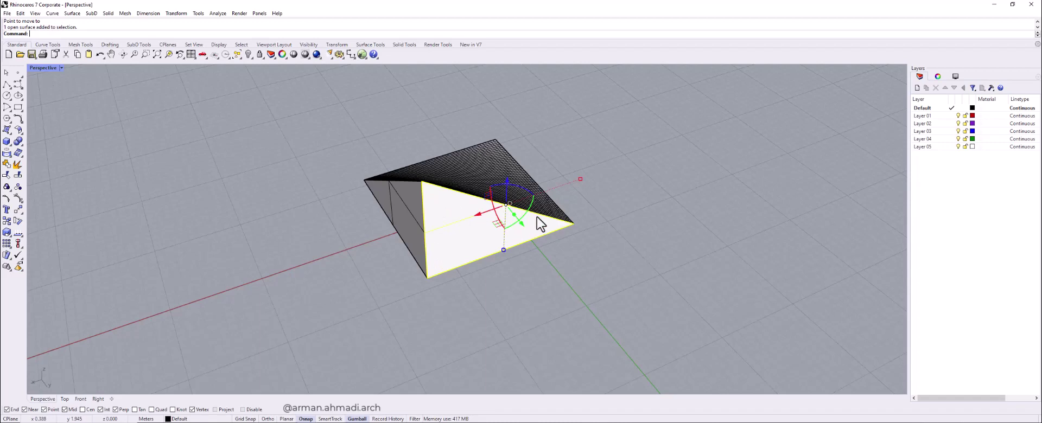
{"action": "left_click", "coordinate": [478, 293]}
{"action": "left_click", "coordinate": [451, 221]}
{"action": "right_click_drag", "start_coordinate": [408, 284], "coordinate": [432, 308]}
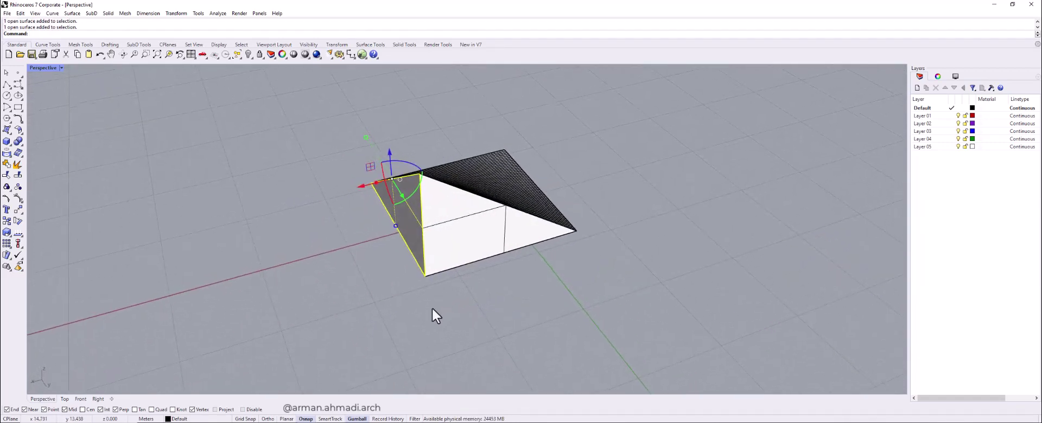
{"action": "left_click", "coordinate": [465, 308]}
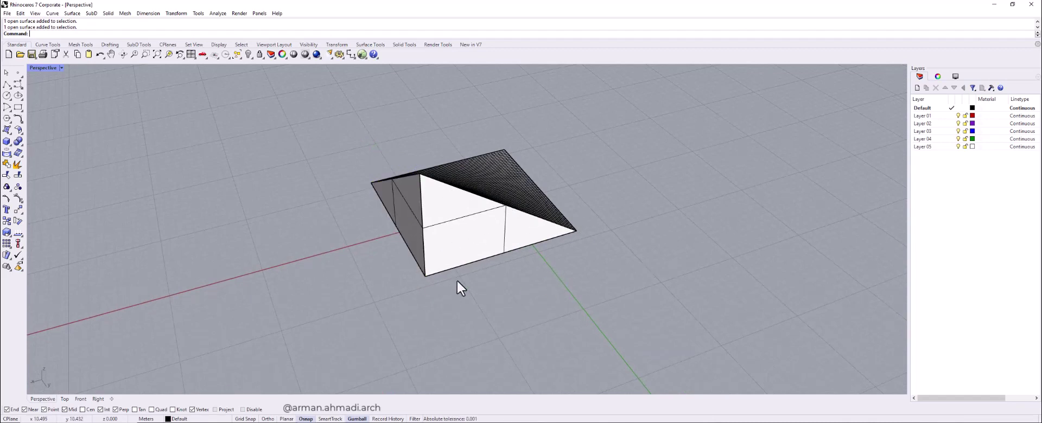
- Rebuild the triangular wall on the positive Y side with U and V point counts of 20 and degree 3
{"action": "right_click_drag", "start_coordinate": [486, 221], "coordinate": [465, 240]}
{"action": "left_click", "coordinate": [467, 245]}
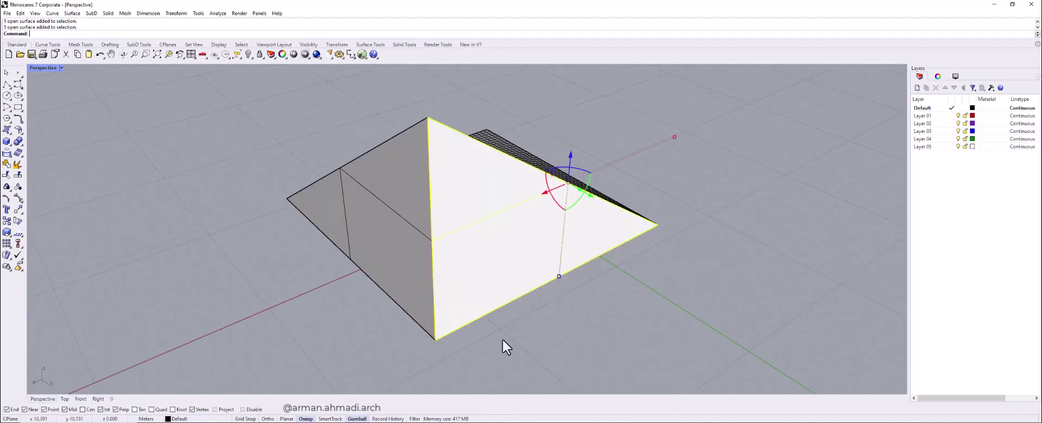
{"action": "type", "text": "Rebuild"}
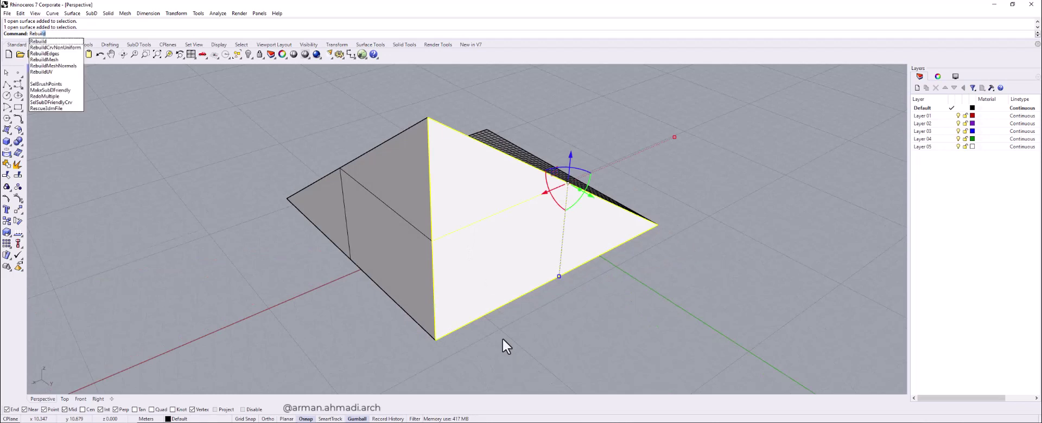
{"action": "key", "text": "Return"}
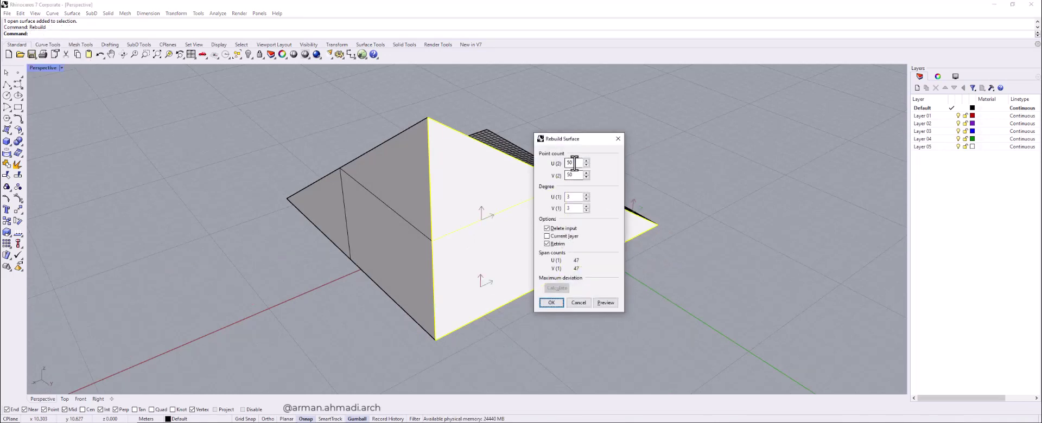
{"action": "double_click", "coordinate": [570, 162]}
{"action": "type", "text": "20"}
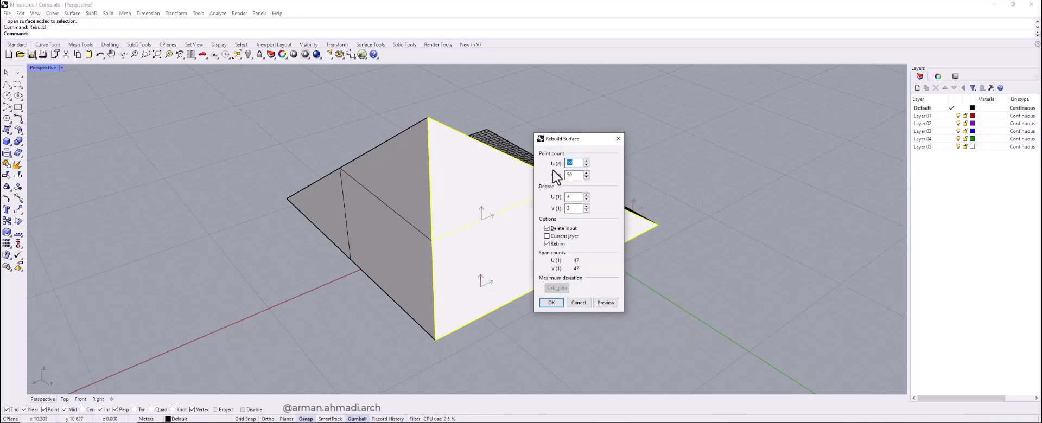
{"action": "left_click", "coordinate": [551, 303]}
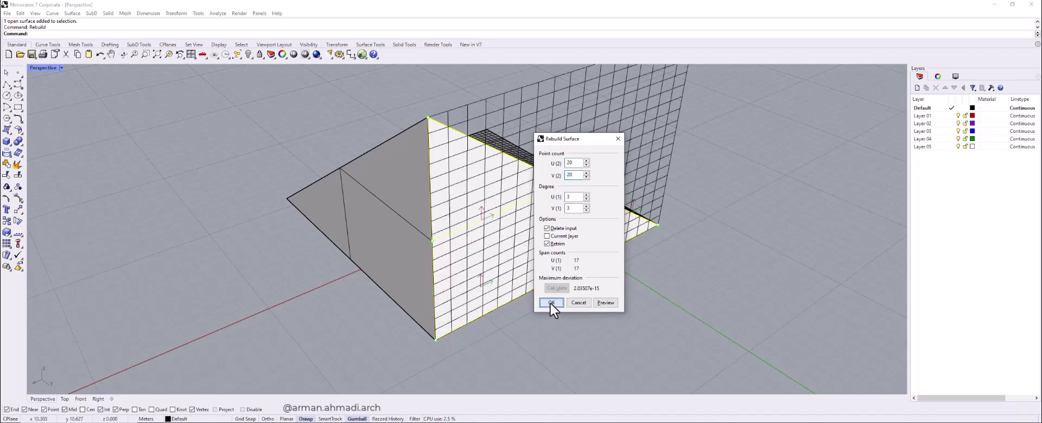
- Rebuild the triangular wall on the positive X side with the same 20 by 20 point count and degree 3
{"action": "right_click_drag", "start_coordinate": [545, 330], "coordinate": [447, 291]}
{"action": "key", "text": "Return"}
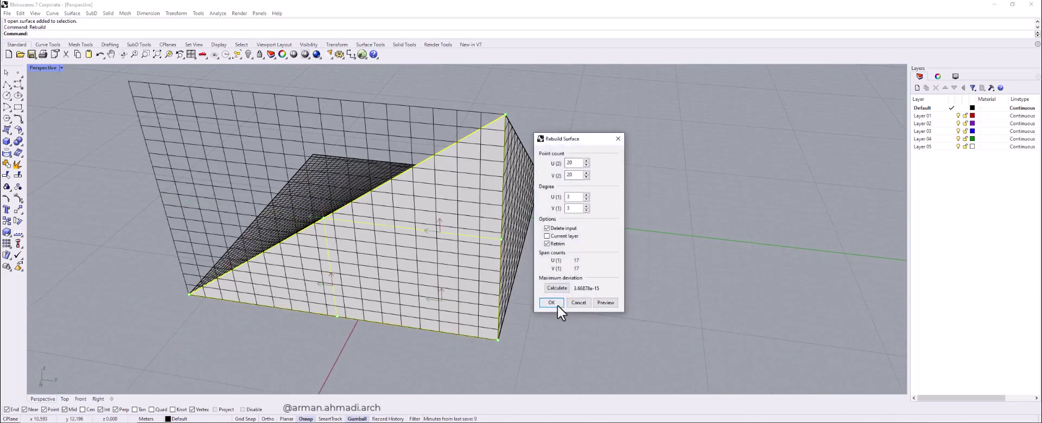
{"action": "left_click", "coordinate": [558, 305]}
{"action": "right_click_drag", "start_coordinate": [554, 332], "coordinate": [480, 270]}
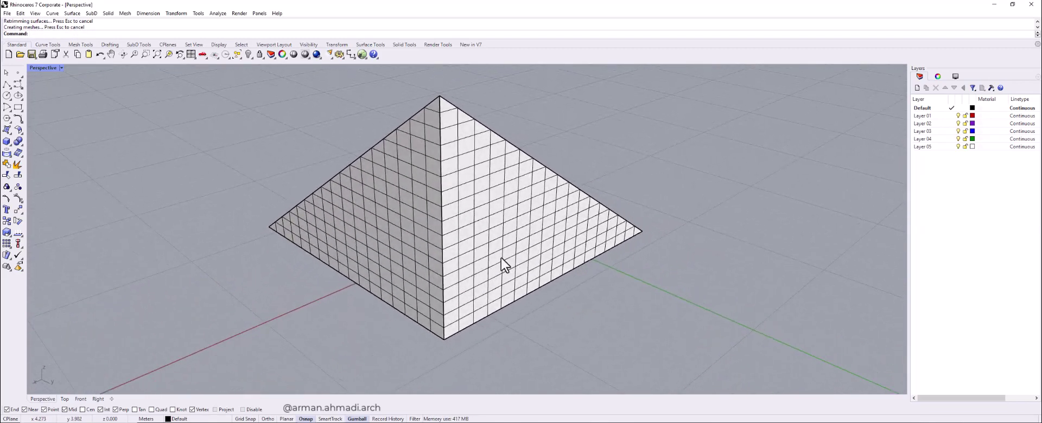
{"action": "left_click", "coordinate": [500, 258]}
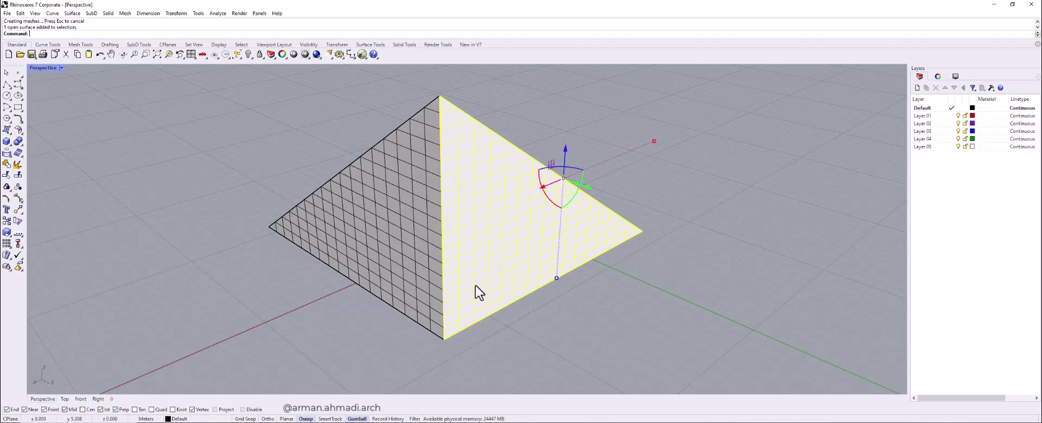
{"action": "left_click", "coordinate": [383, 247], "text": "shift"}
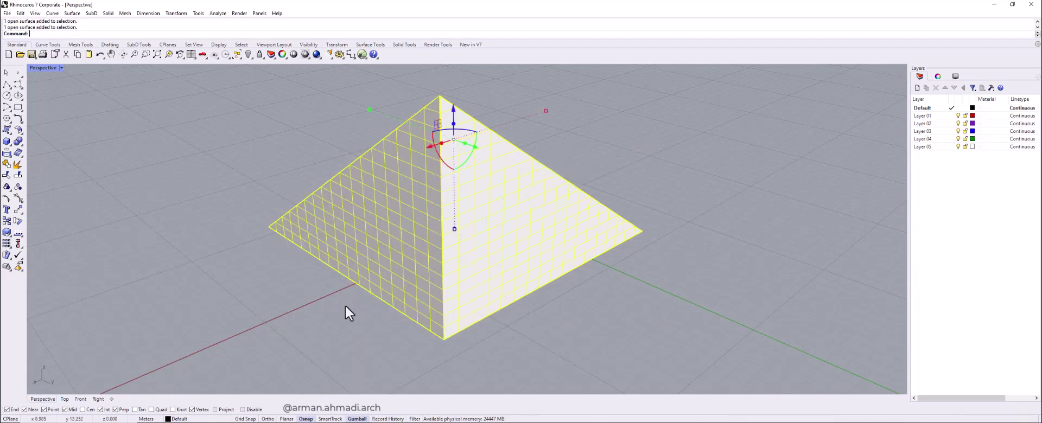
{"action": "type", "text": "ExtractIsocurve"}
{"action": "key", "text": "Return"}
- Extract the wireframe curves from both triangular walls with ExtractWireframe
{"action": "left_click", "coordinate": [504, 256]}
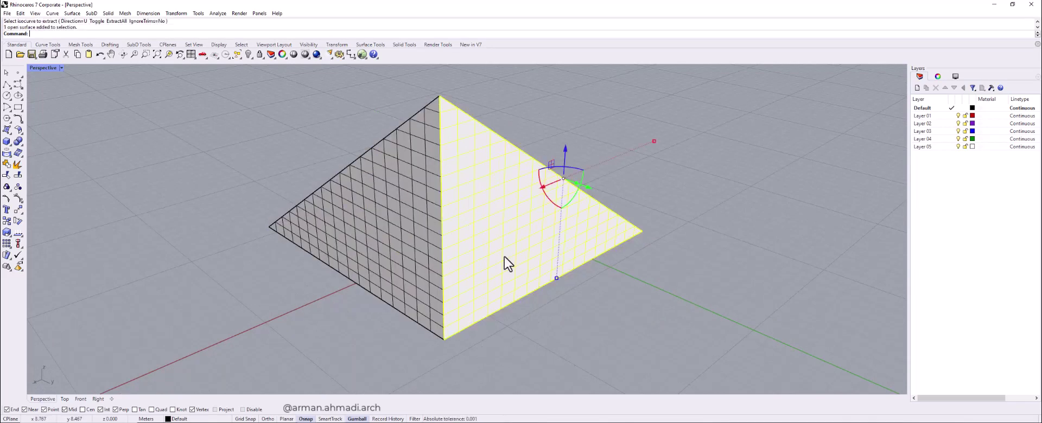
{"action": "left_click", "coordinate": [389, 230], "text": "shift"}
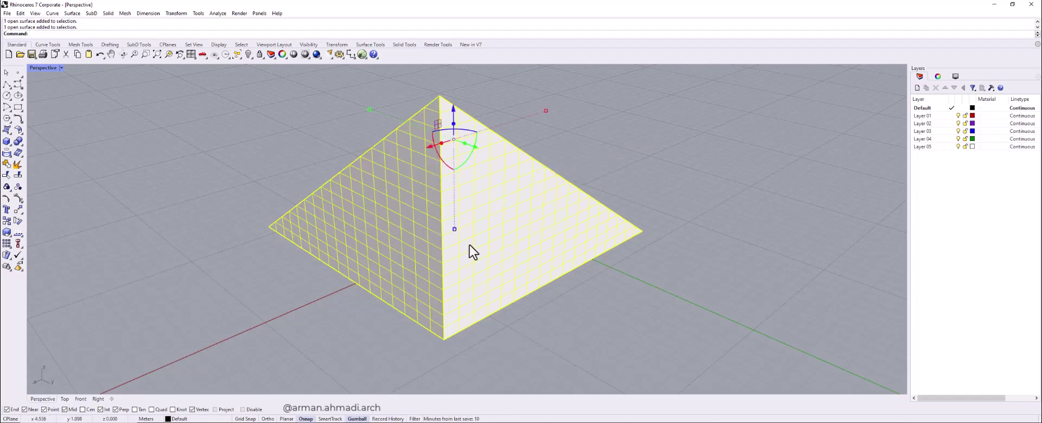
{"action": "type", "text": "ExtractWireframe"}
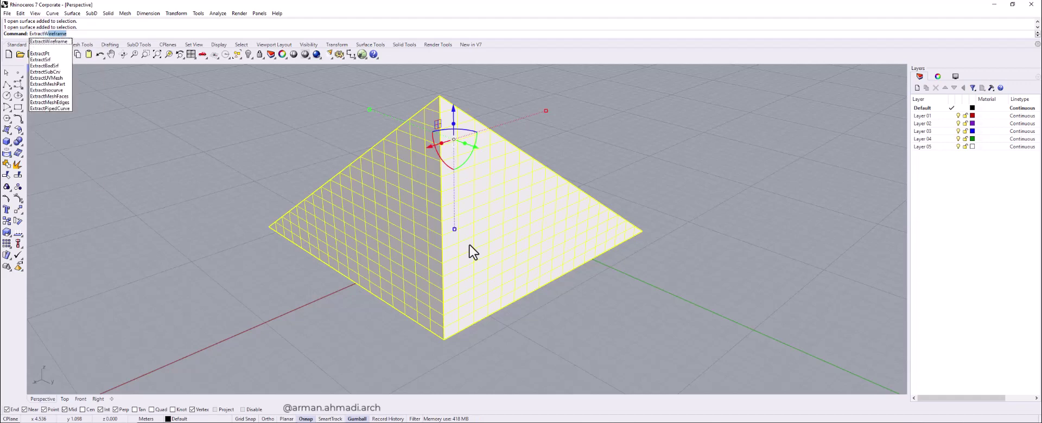
{"action": "key", "text": "Return"}
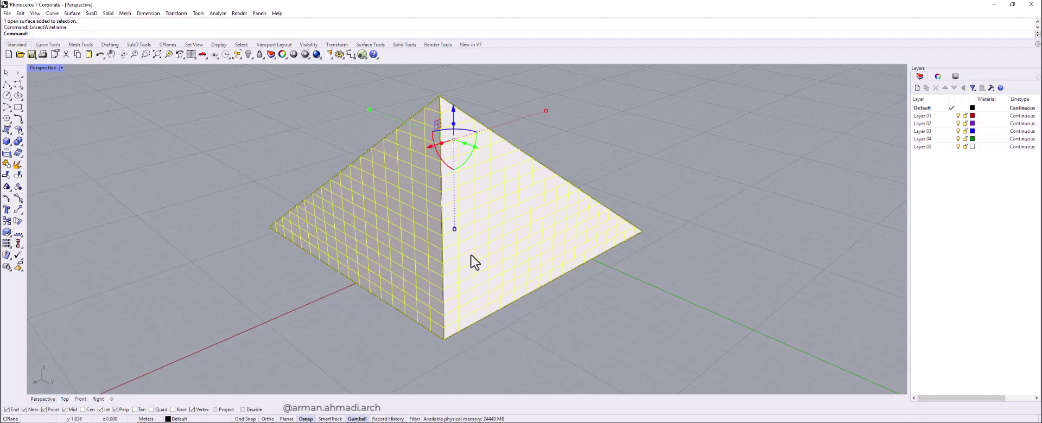
{"action": "right_click_drag", "start_coordinate": [556, 272], "coordinate": [533, 281]}
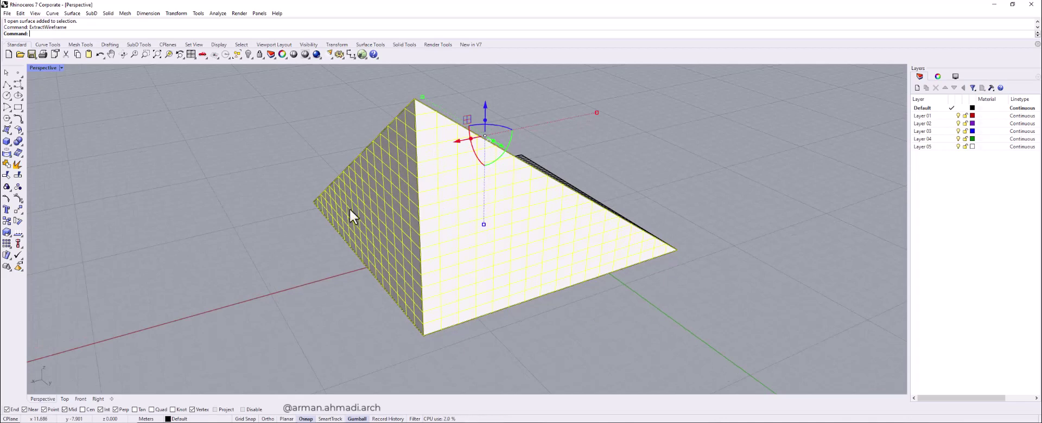
{"action": "scroll", "coordinate": [448, 264], "scroll_direction": "up", "scroll_amount": 4}
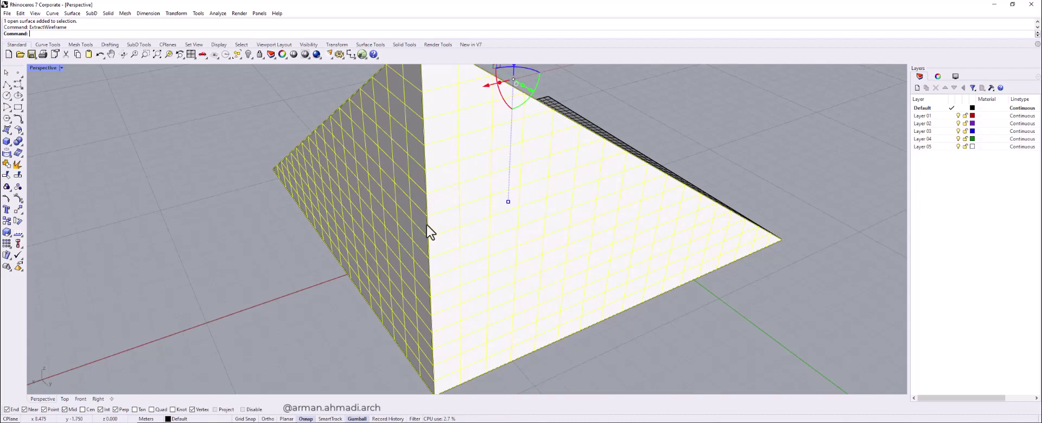
- Remove one curve on the walls' shared vertical edge from the selection and group the remaining extracted wireframe curves
{"action": "left_click", "coordinate": [428, 234], "text": "ctrl"}
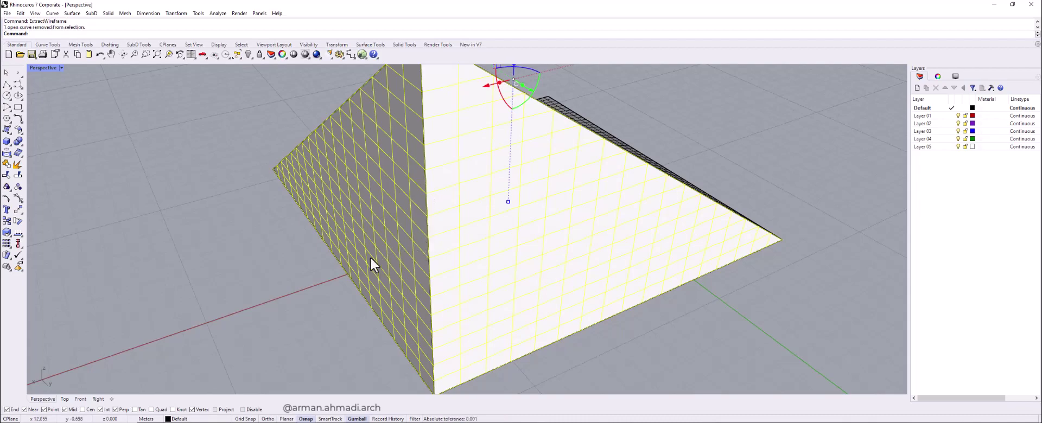
{"action": "right_click_drag", "start_coordinate": [324, 256], "coordinate": [346, 265]}
{"action": "scroll", "coordinate": [349, 261], "scroll_direction": "down", "scroll_amount": 3}
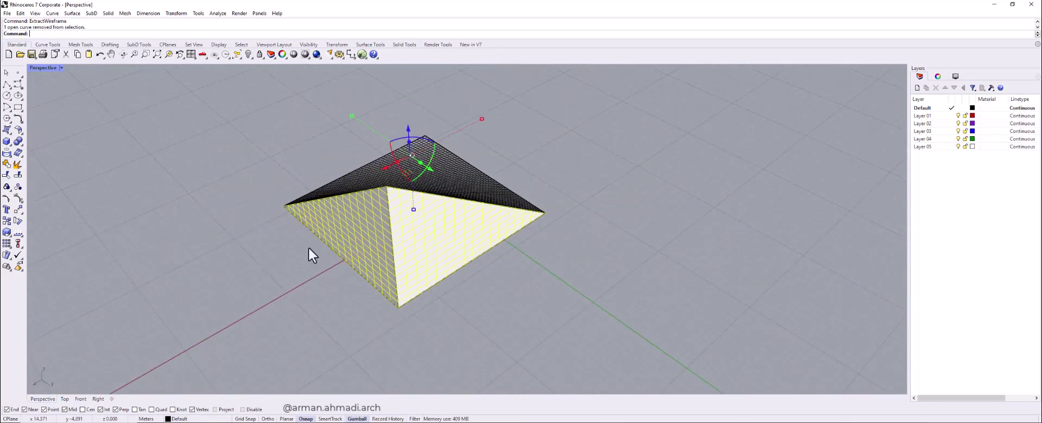
{"action": "right_click_drag", "start_coordinate": [486, 310], "coordinate": [458, 305]}
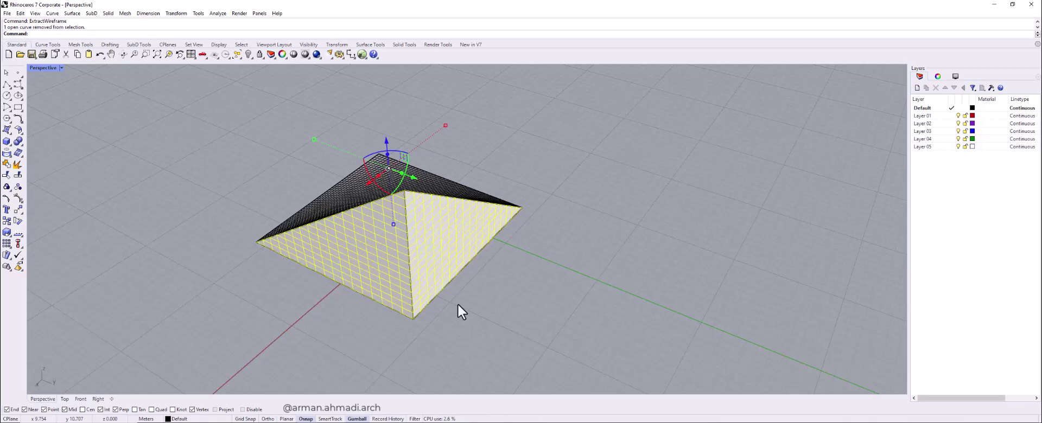
{"action": "key", "text": "ctrl+g"}
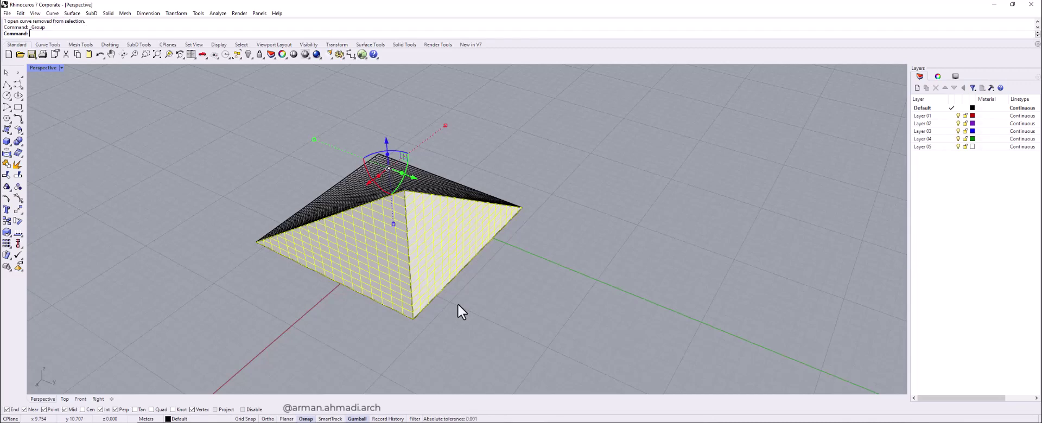
{"action": "key", "text": "Escape"}
- Try to pipe the grouped wireframe curves of both walls with a radius of 0.07
{"action": "scroll", "coordinate": [458, 313], "scroll_direction": "up", "scroll_amount": 6}
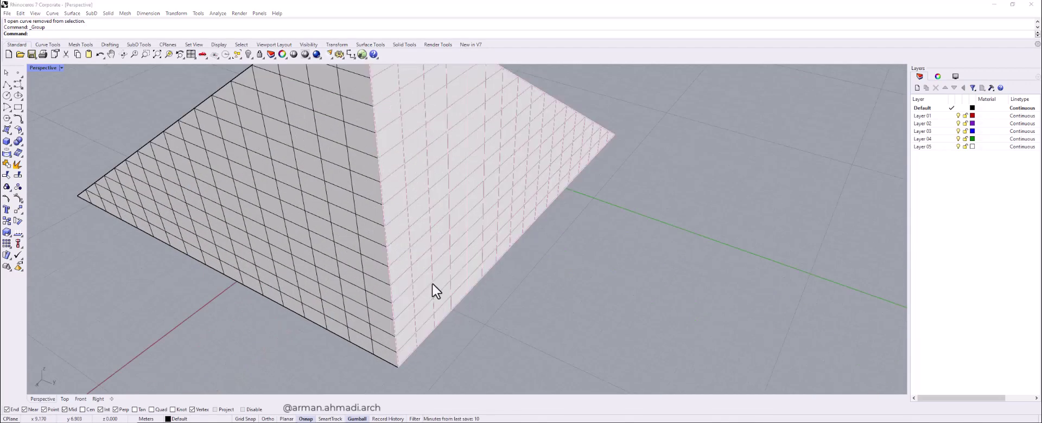
{"action": "left_click", "coordinate": [432, 283]}
{"action": "left_click", "coordinate": [457, 313]}
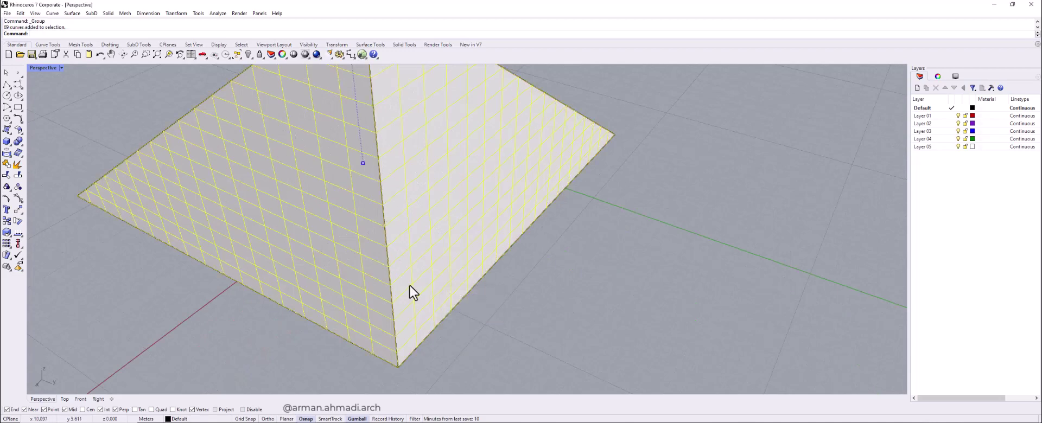
{"action": "scroll", "coordinate": [431, 291], "scroll_direction": "down", "scroll_amount": 5}
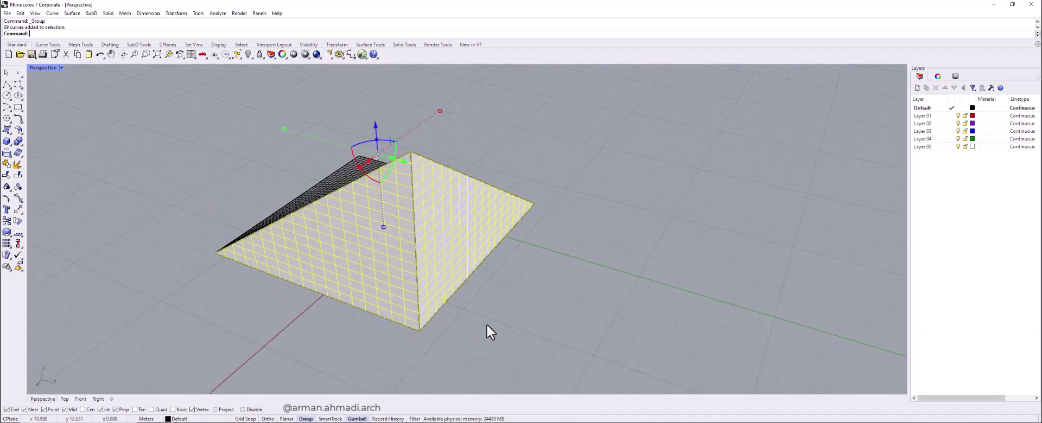
{"action": "type", "text": "Pipe"}
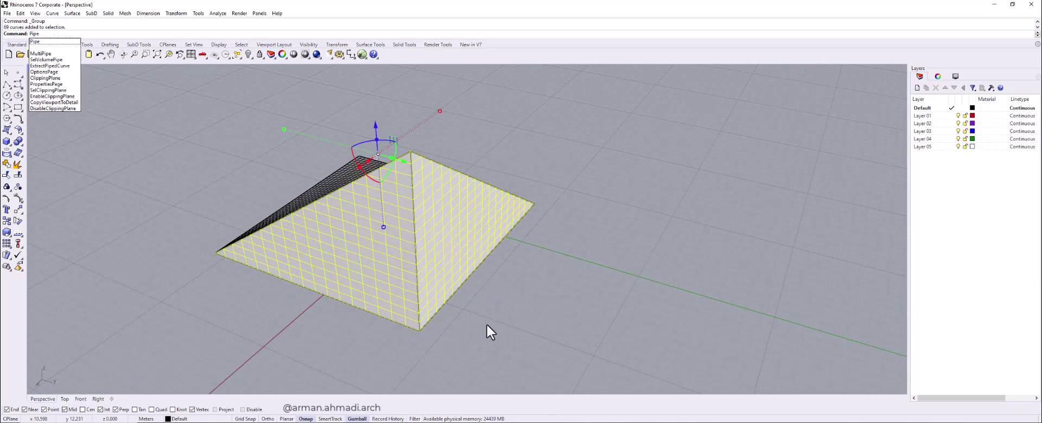
{"action": "key", "text": "Return"}
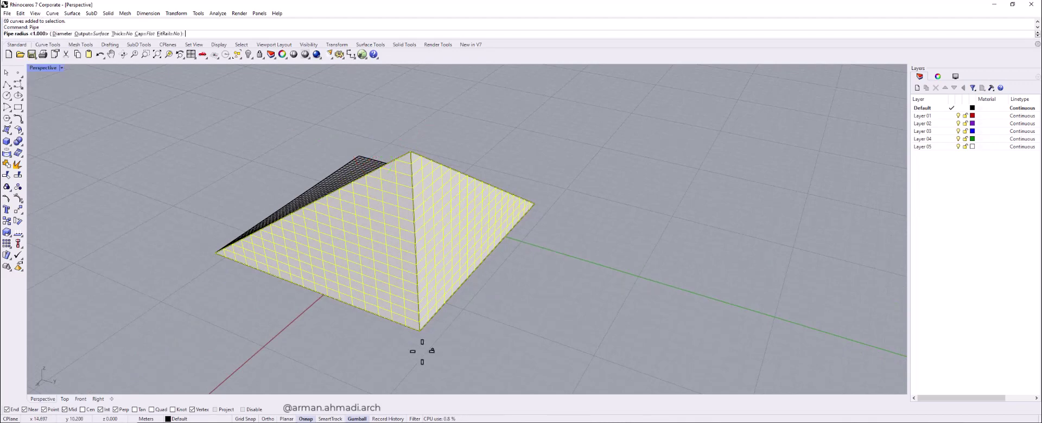
{"action": "right_click_drag", "start_coordinate": [400, 345], "coordinate": [361, 325]}
{"action": "scroll", "coordinate": [378, 317], "scroll_direction": "up", "scroll_amount": 5}
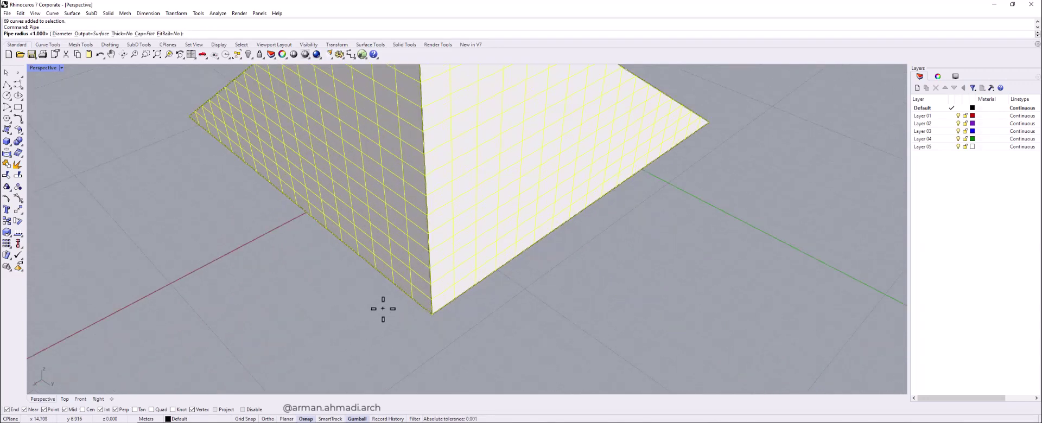
{"action": "type", "text": "0.07"}
{"action": "key", "text": "Return"}
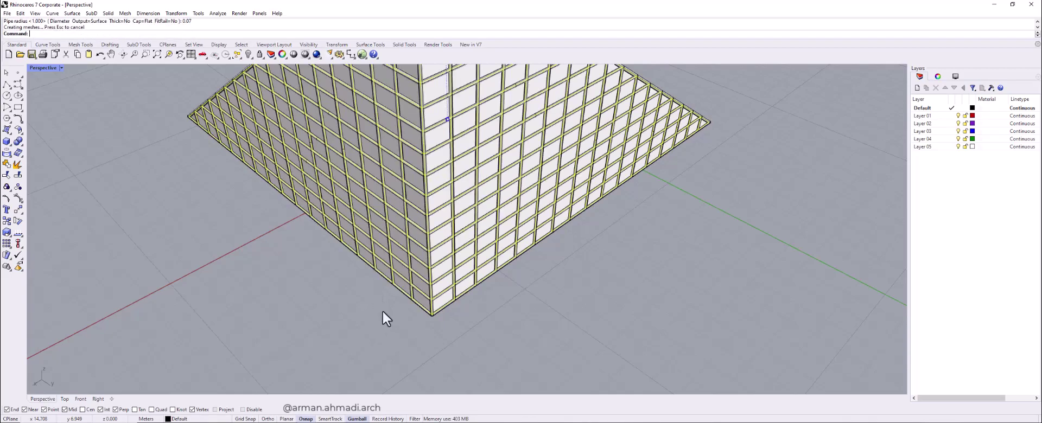
- Check the thickness of the piped wall grid against the whole module and undo the pipes
{"action": "scroll", "coordinate": [387, 326], "scroll_direction": "down", "scroll_amount": 5}
{"action": "mouse_move", "coordinate": [391, 342]}
{"action": "right_mouse_down"}
{"action": "mouse_move", "coordinate": [423, 323]}
{"action": "mouse_move", "coordinate": [408, 342]}
{"action": "right_mouse_up"}
{"action": "scroll", "coordinate": [399, 309], "scroll_direction": "up", "scroll_amount": 2}
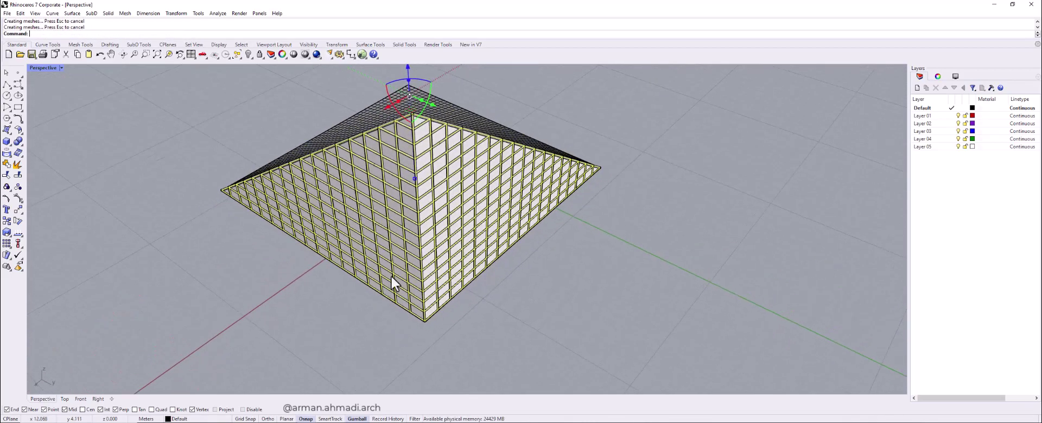
{"action": "key", "text": "ctrl+z"}
- Pipe the grouped wireframe curves with a radius of 0.02 and check the wall grid from several sides
{"action": "scroll", "coordinate": [403, 298], "scroll_direction": "up", "scroll_amount": 4}
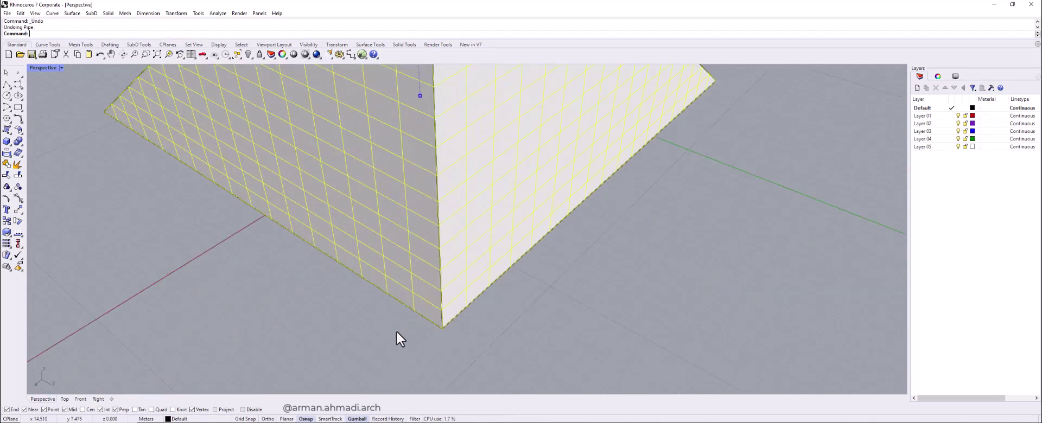
{"action": "key", "text": "Return"}
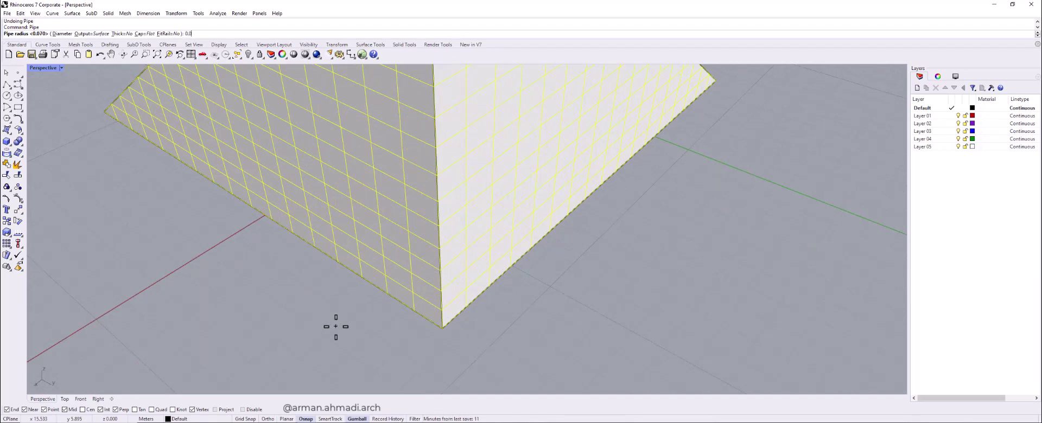
{"action": "key", "text": "Return"}
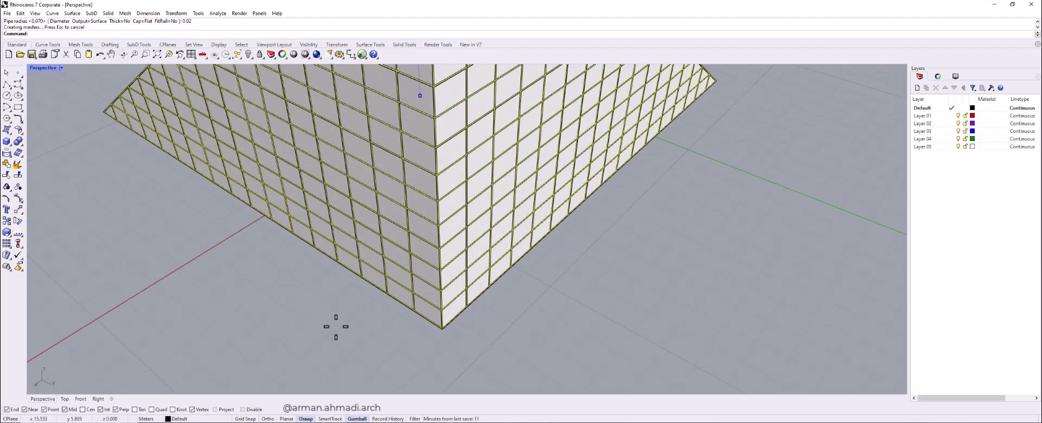
{"action": "scroll", "coordinate": [447, 304], "scroll_direction": "down", "scroll_amount": 5}
{"action": "right_click_drag", "start_coordinate": [447, 304], "coordinate": [427, 338]}
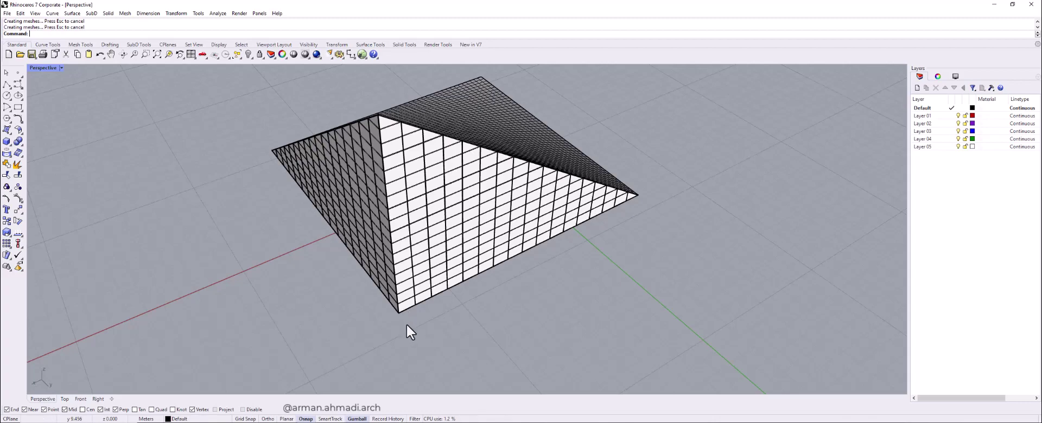
{"action": "right_click_drag", "start_coordinate": [412, 318], "coordinate": [520, 322]}
{"action": "right_click_drag", "start_coordinate": [476, 302], "coordinate": [407, 345]}
{"action": "right_click_drag", "start_coordinate": [509, 331], "coordinate": [550, 327]}
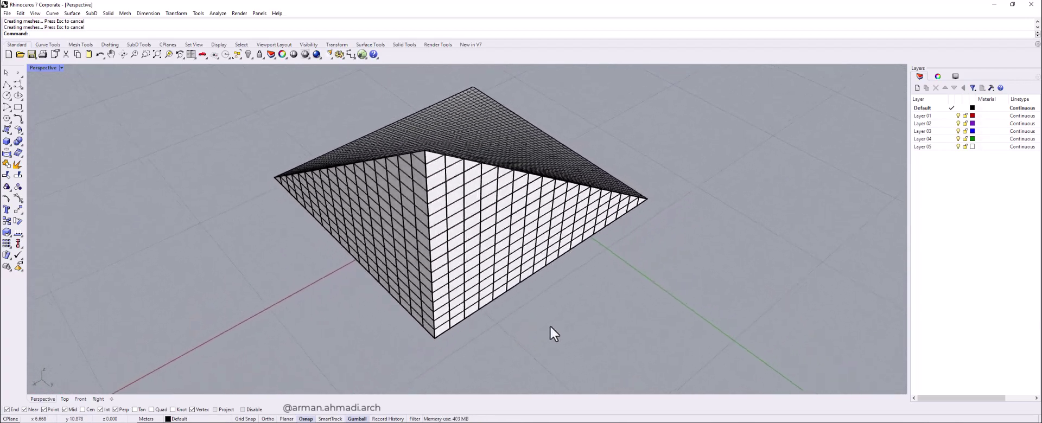
- Select the last created pipes on both walls and group them
{"action": "left_click", "coordinate": [241, 57]}
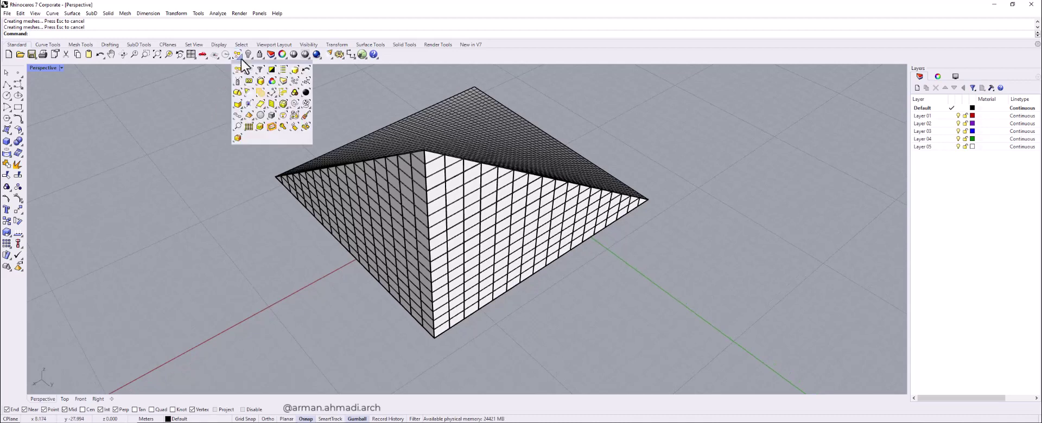
{"action": "left_click", "coordinate": [294, 70]}
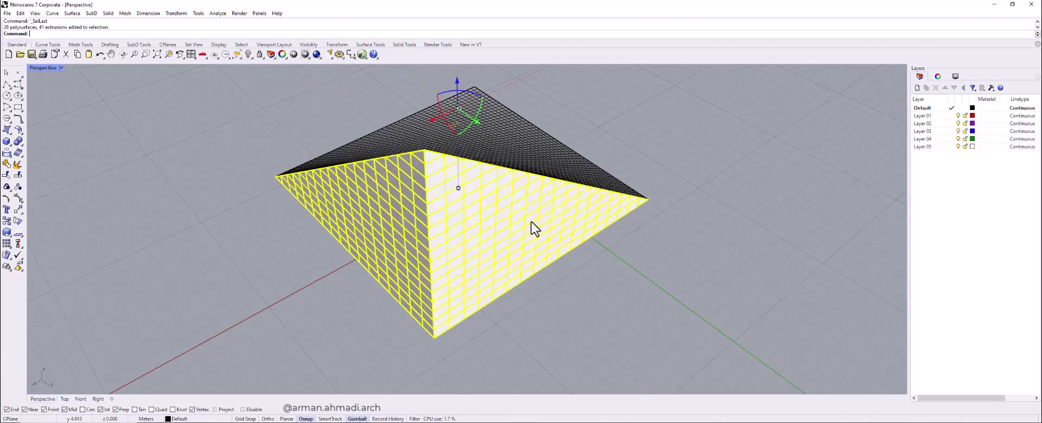
{"action": "right_click_drag", "start_coordinate": [554, 318], "coordinate": [590, 317]}
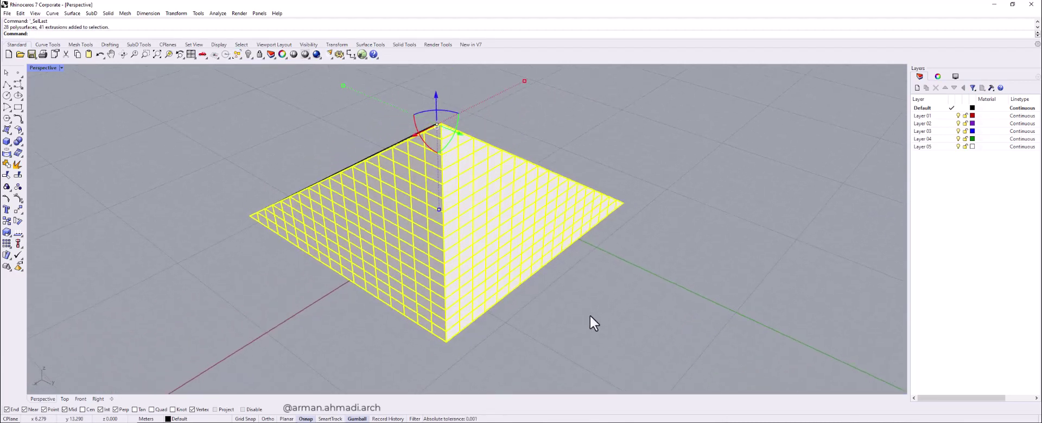
{"action": "key", "text": "ctrl+g"}
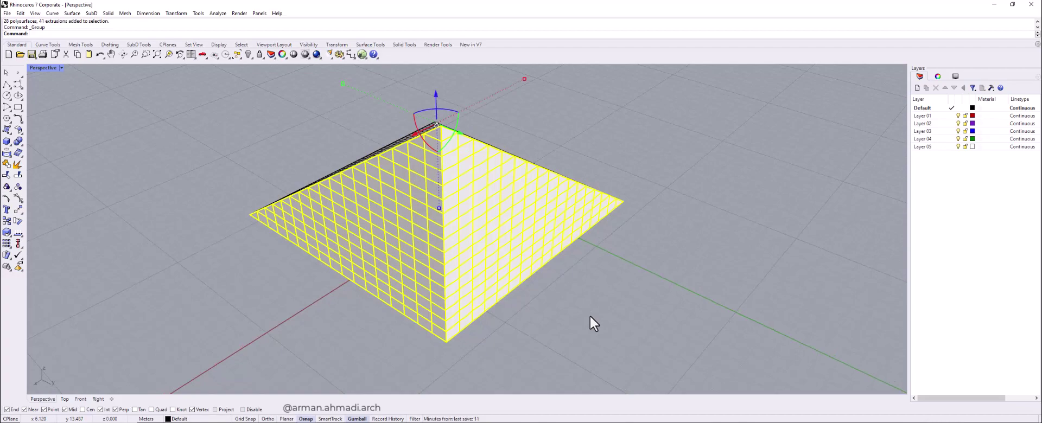
{"action": "key", "text": "Escape"}
- Delete the grouped wireframe curves (Group01) inside the wall pipes
{"action": "scroll", "coordinate": [453, 213], "scroll_direction": "up", "scroll_amount": 5}
{"action": "left_click", "coordinate": [471, 197]}
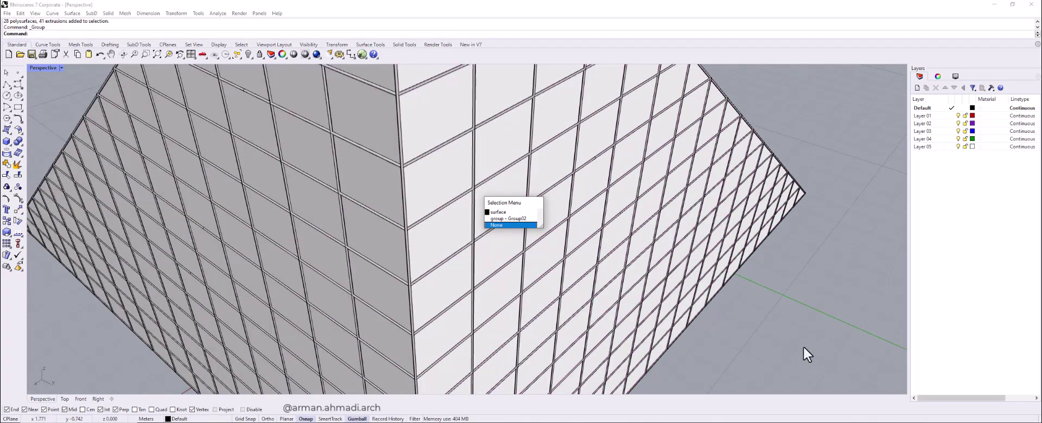
{"action": "key", "text": "Escape"}
{"action": "left_click", "coordinate": [503, 222]}
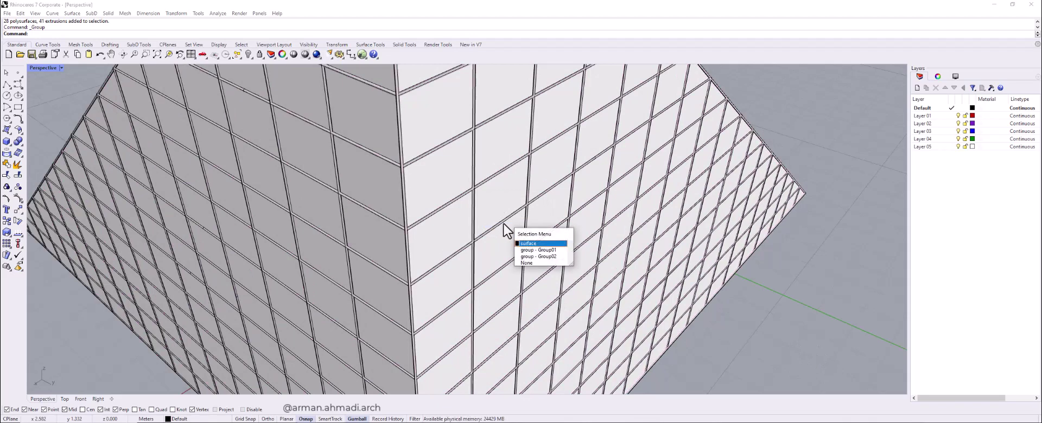
{"action": "left_click", "coordinate": [529, 252]}
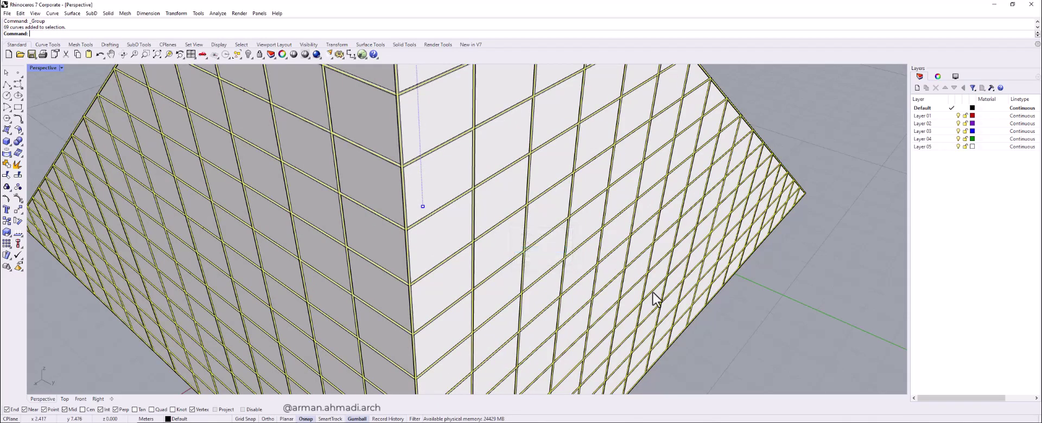
{"action": "key", "text": "Delete"}
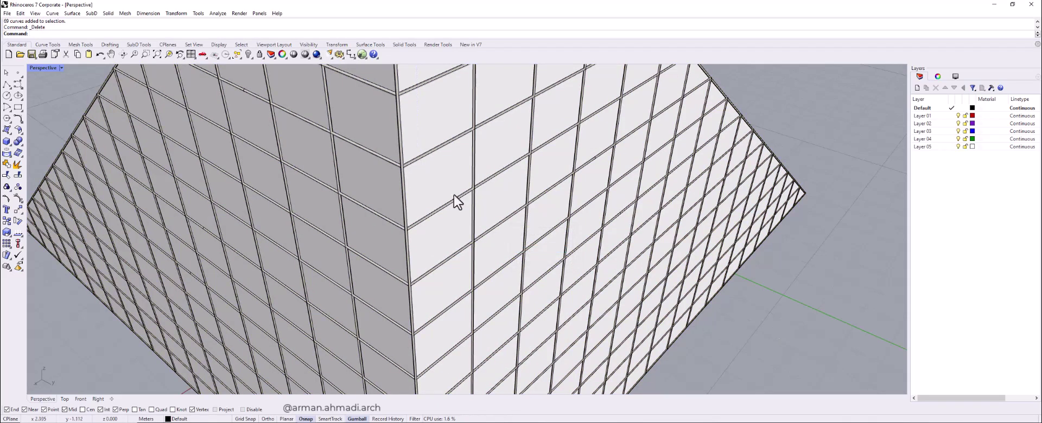
- Move the grouped wall pipes to Layer 02 and rename that layer mulions
{"action": "left_click", "coordinate": [483, 249]}
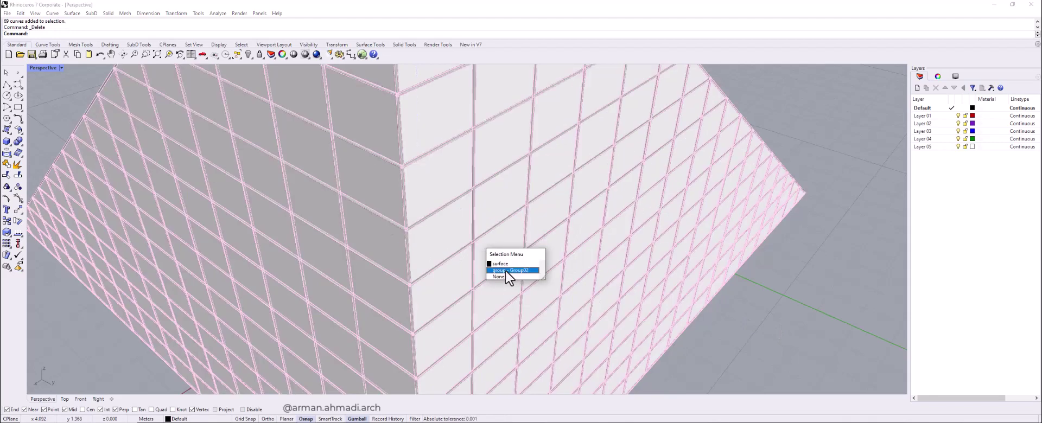
{"action": "left_click", "coordinate": [506, 270]}
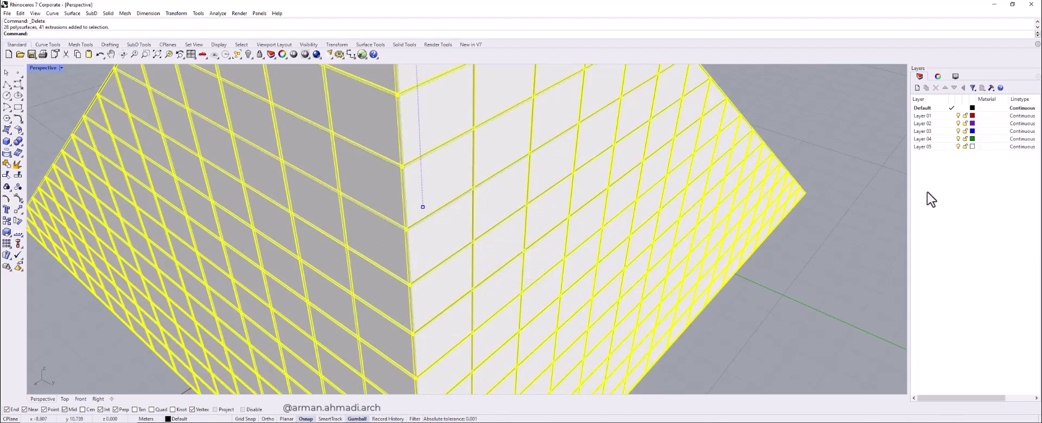
{"action": "left_click", "coordinate": [927, 125]}
{"action": "right_click", "coordinate": [928, 125]}
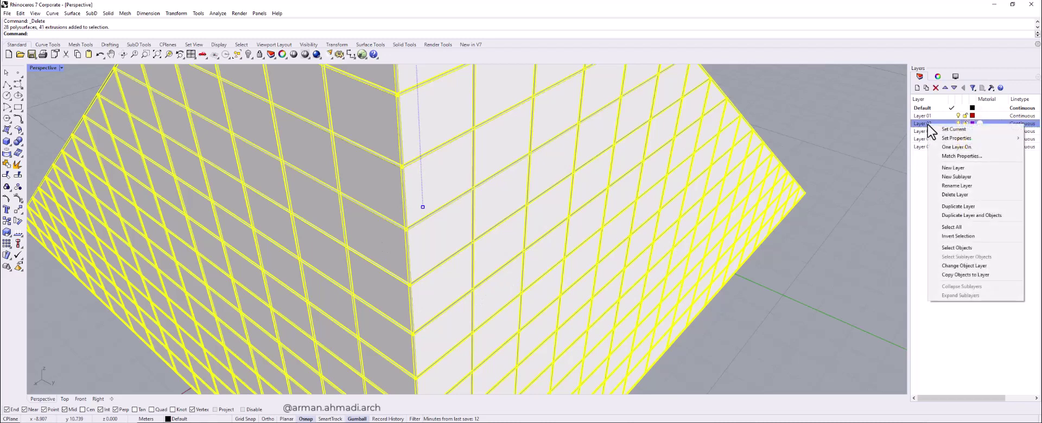
{"action": "left_click", "coordinate": [969, 267]}
{"action": "left_click", "coordinate": [838, 219]}
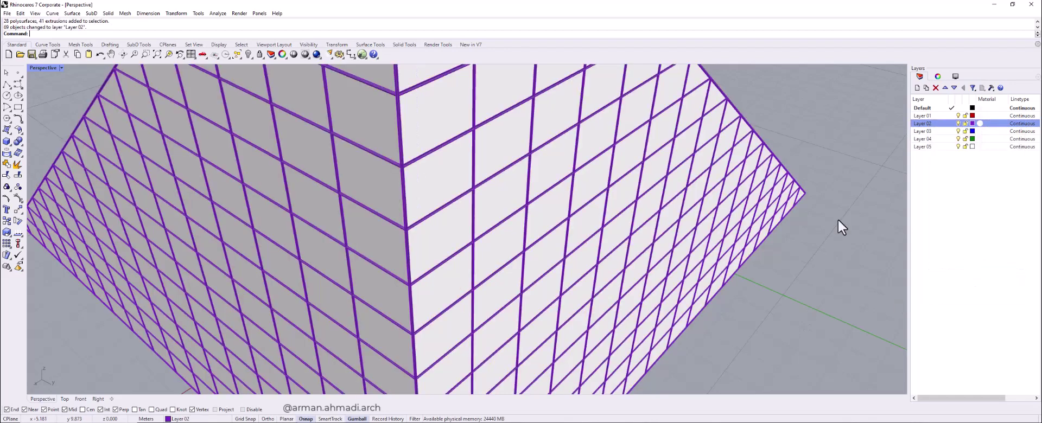
{"action": "left_click", "coordinate": [917, 124]}
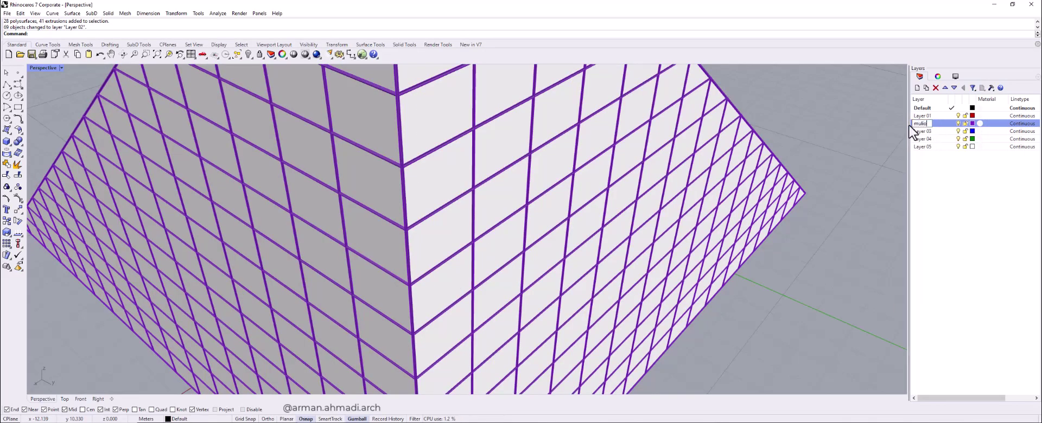
{"action": "key", "text": "Return"}
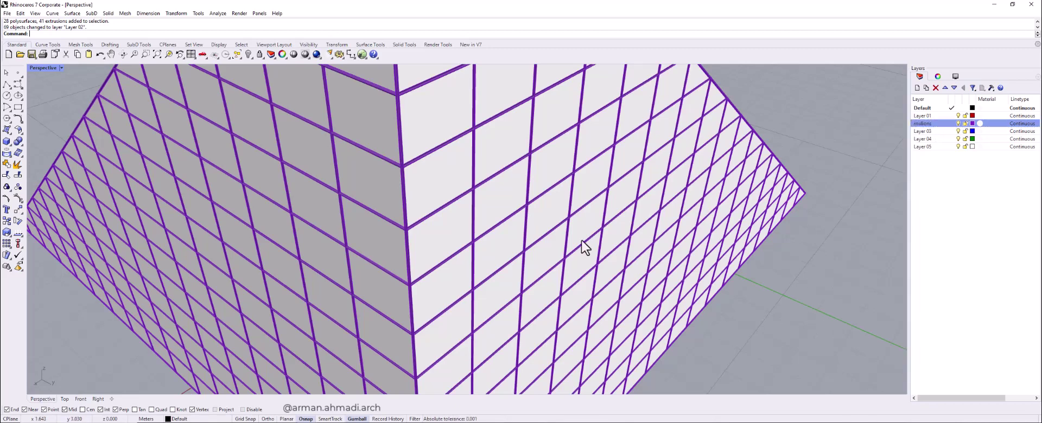
- Move the two wall surfaces to Layer 01 and rename that layer glass
{"action": "left_click", "coordinate": [559, 168]}
{"action": "left_click", "coordinate": [356, 181], "text": "shift"}
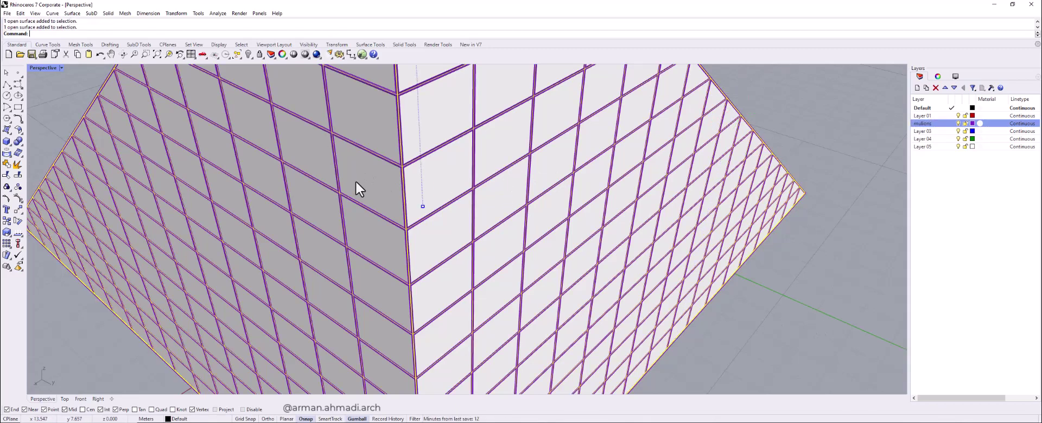
{"action": "scroll", "coordinate": [383, 191], "scroll_direction": "down", "scroll_amount": 3}
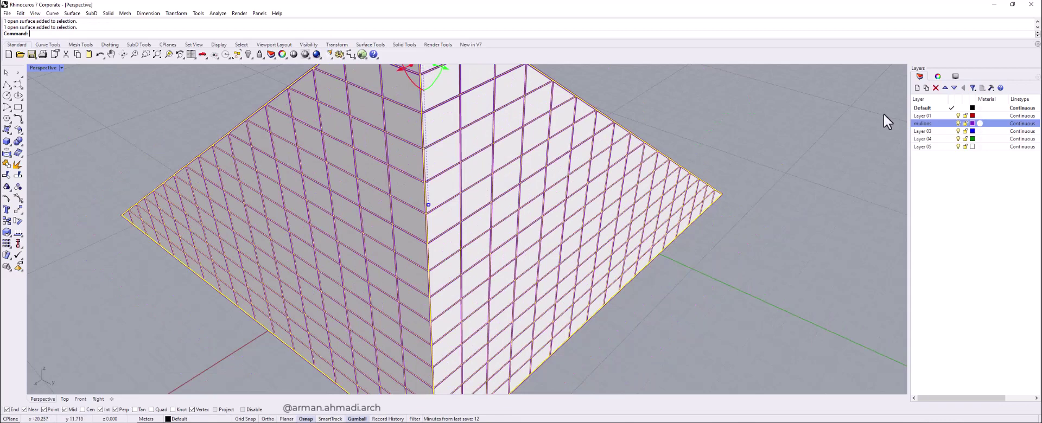
{"action": "left_click", "coordinate": [927, 115]}
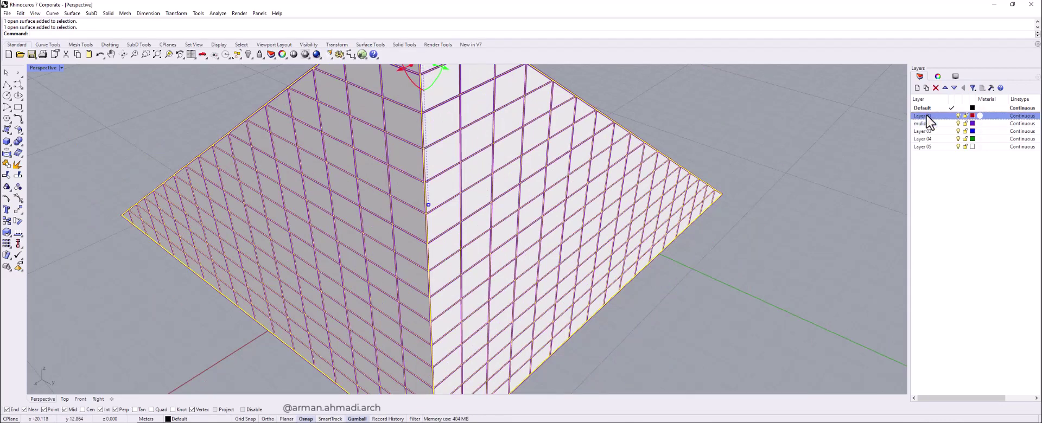
{"action": "right_click", "coordinate": [927, 115]}
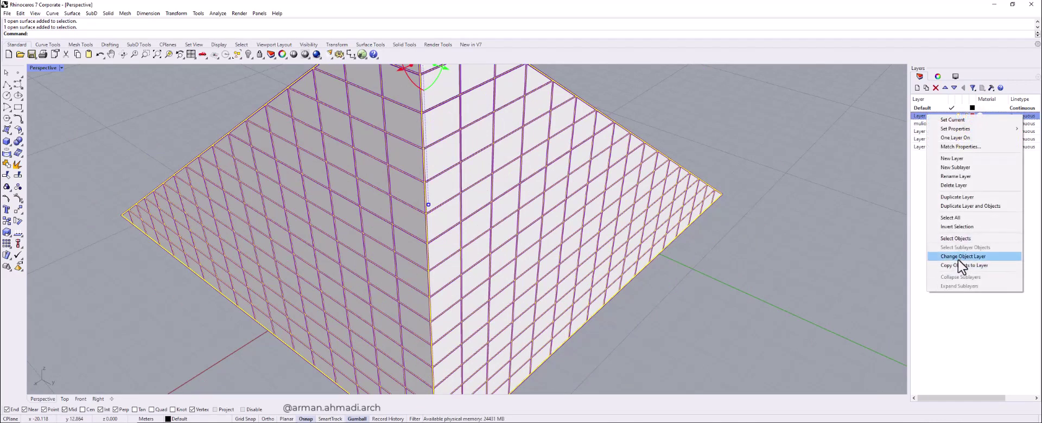
{"action": "left_click", "coordinate": [959, 258]}
{"action": "right_click", "coordinate": [927, 120]}
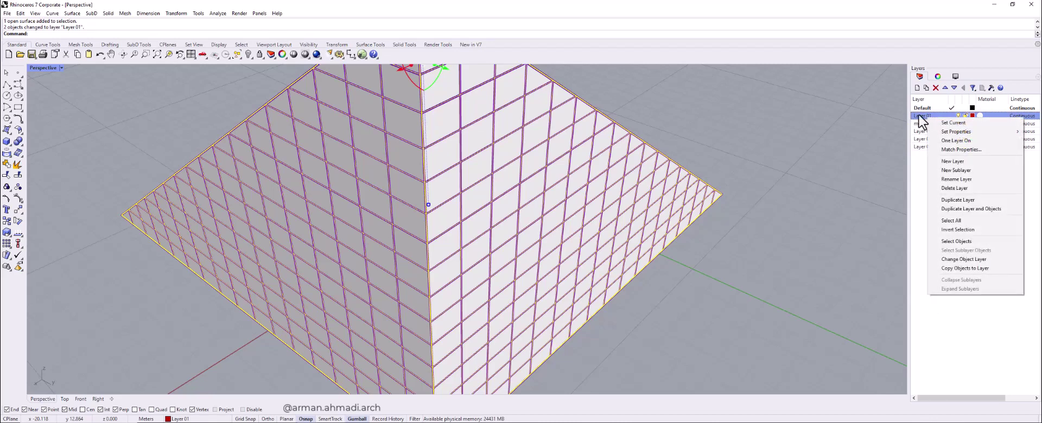
{"action": "left_click", "coordinate": [922, 116]}
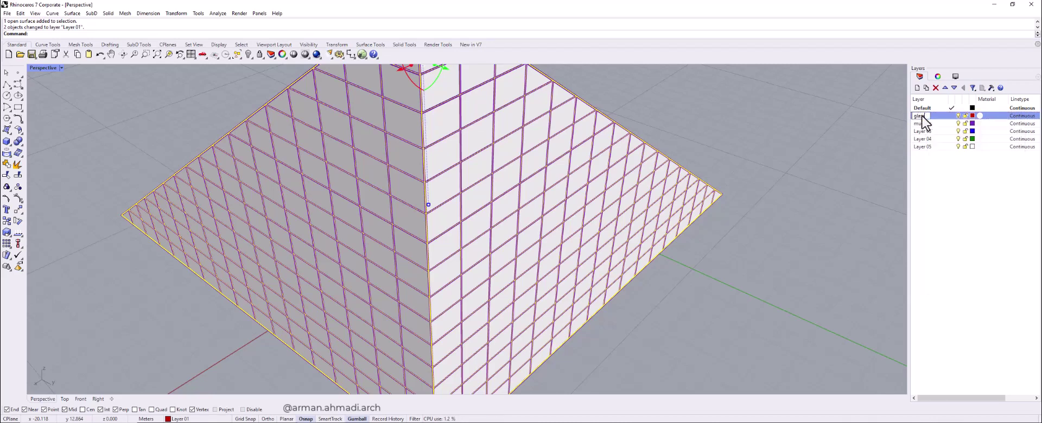
{"action": "key", "text": "Return"}
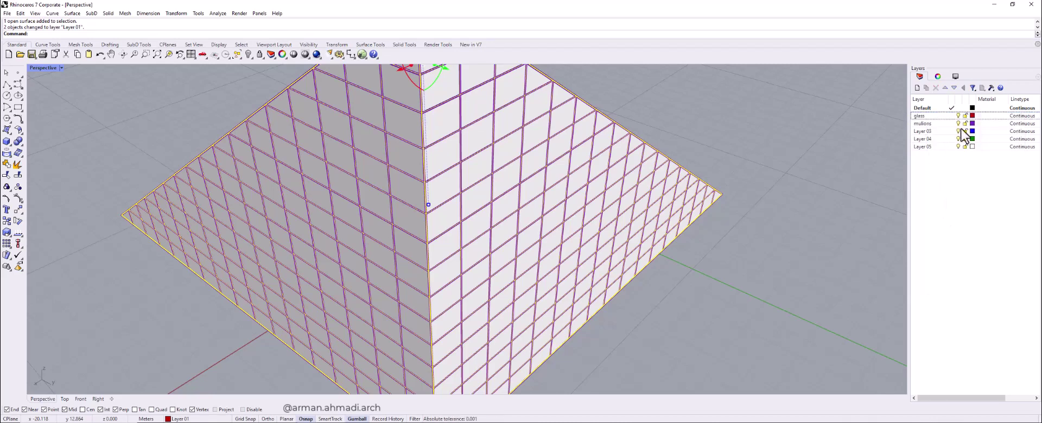
- Hide the glass layer to check the mullion grid on its own, and show it again
{"action": "left_click", "coordinate": [959, 115]}
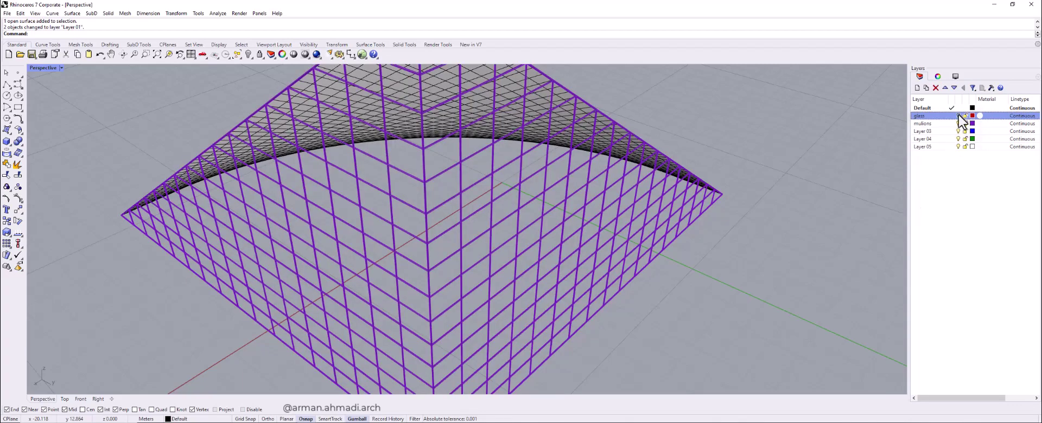
{"action": "left_click", "coordinate": [958, 115]}
{"action": "scroll", "coordinate": [659, 307], "scroll_direction": "down", "scroll_amount": 5}
{"action": "right_click_drag", "start_coordinate": [696, 306], "coordinate": [574, 244]}
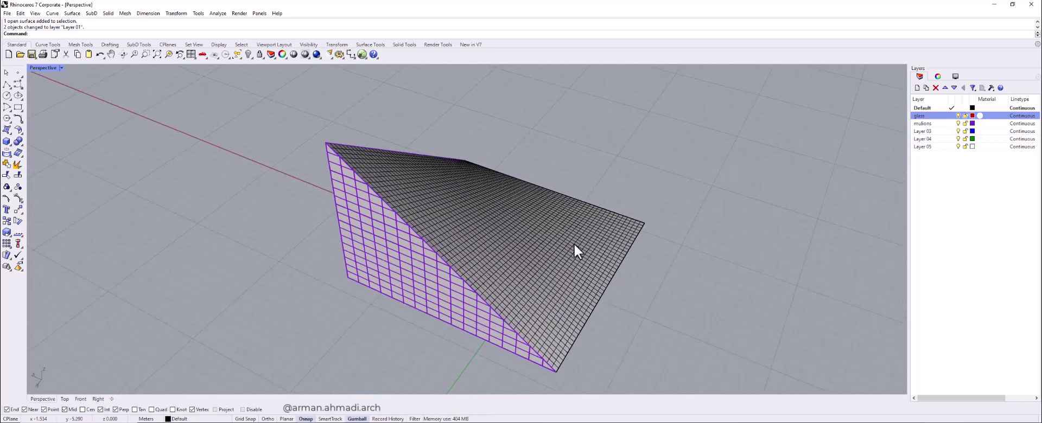
- Extrude the twisted roof surface slightly upward to give the roof a thin thickness
{"action": "left_click", "coordinate": [531, 263]}
{"action": "right_click_drag", "start_coordinate": [496, 304], "coordinate": [521, 284]}
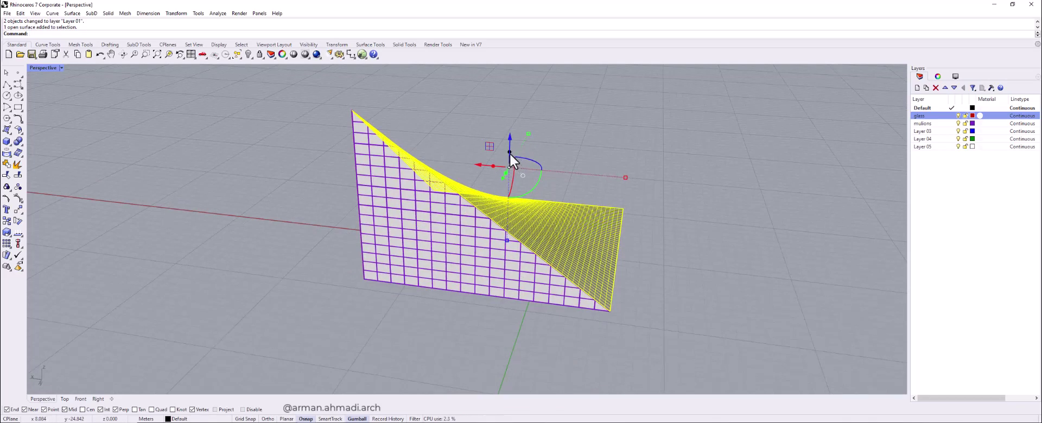
{"action": "scroll", "coordinate": [510, 163], "scroll_direction": "up", "scroll_amount": 5}
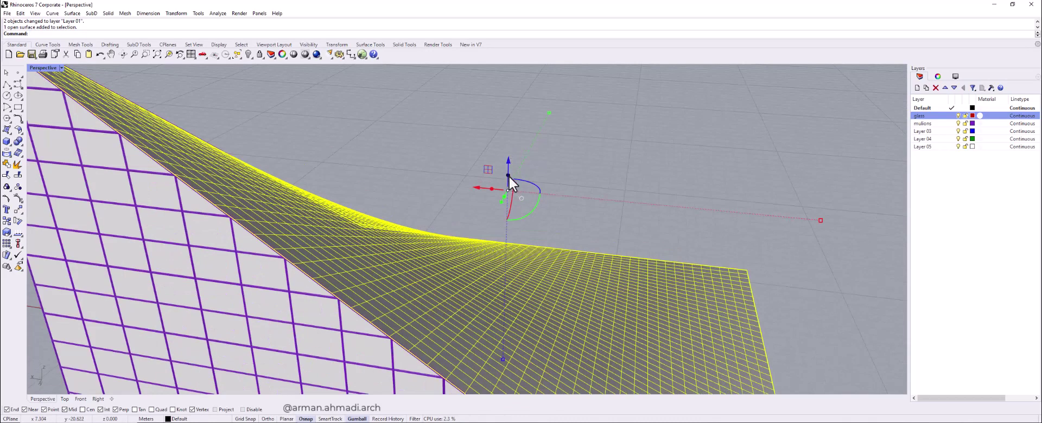
{"action": "scroll", "coordinate": [508, 171], "scroll_direction": "down", "scroll_amount": 3}
{"action": "left_click_drag", "start_coordinate": [508, 170], "coordinate": [510, 164]}
{"action": "left_click", "coordinate": [369, 135]}
{"action": "scroll", "coordinate": [380, 174], "scroll_direction": "down", "scroll_amount": 5}
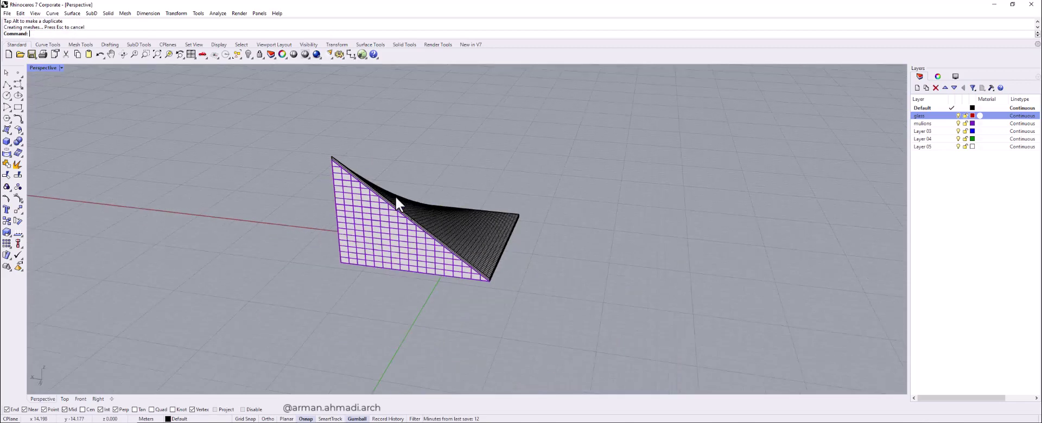
- Create the UV curves of the roof's upper surface and move the flat outline onto open ground beside the module
{"action": "right_click_drag", "start_coordinate": [395, 201], "coordinate": [572, 296]}
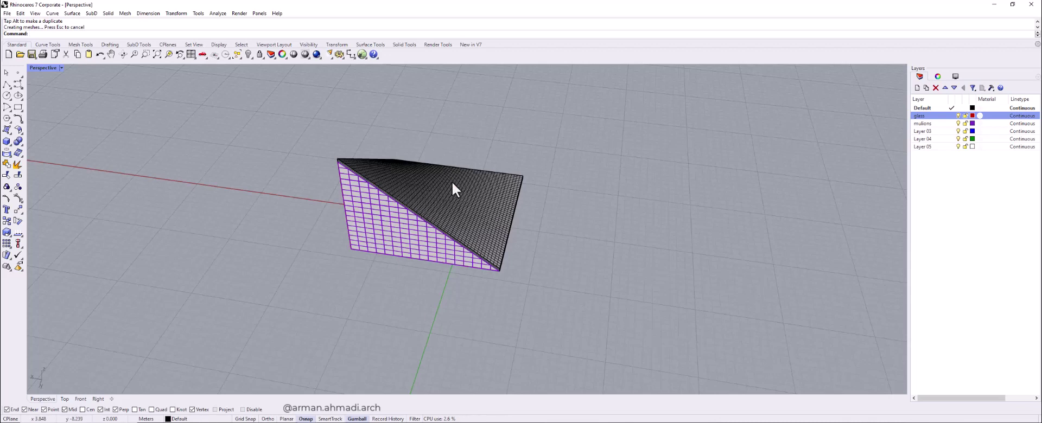
{"action": "right_click_drag", "start_coordinate": [480, 262], "coordinate": [461, 292]}
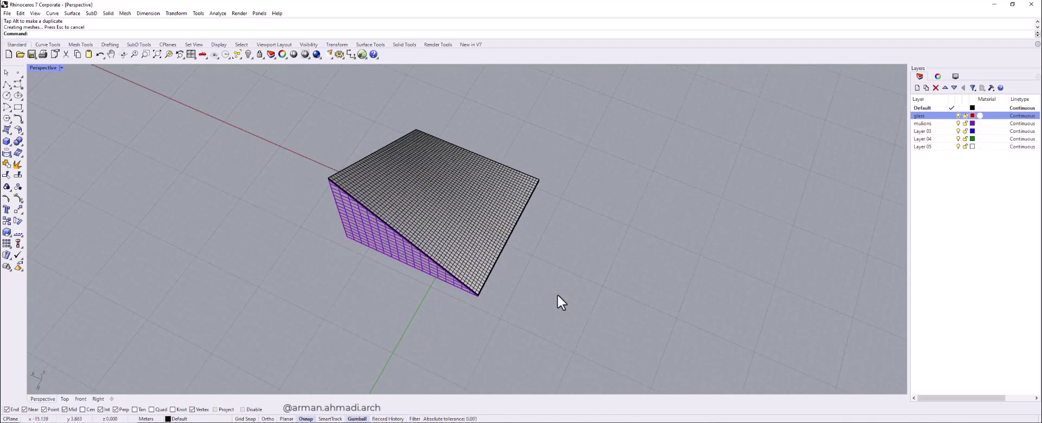
{"action": "type", "text": "CreateUVCrv"}
{"action": "key", "text": "Return"}
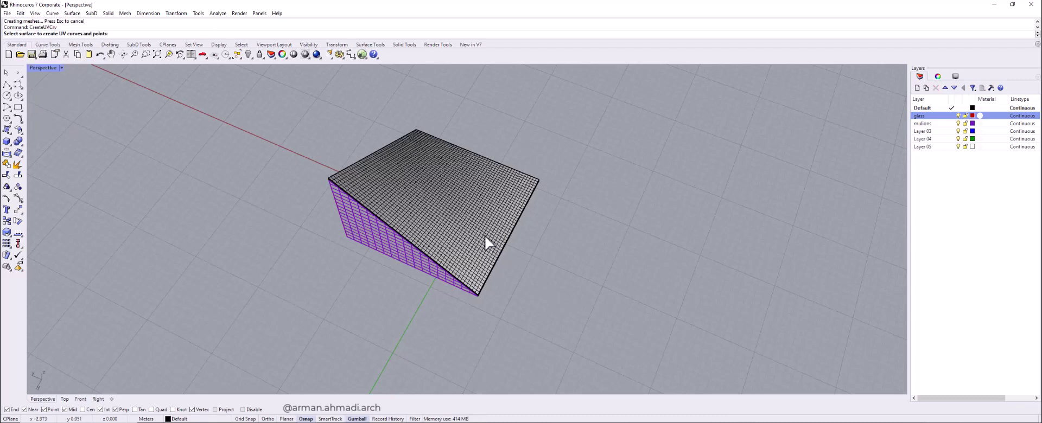
{"action": "left_click", "coordinate": [452, 202]}
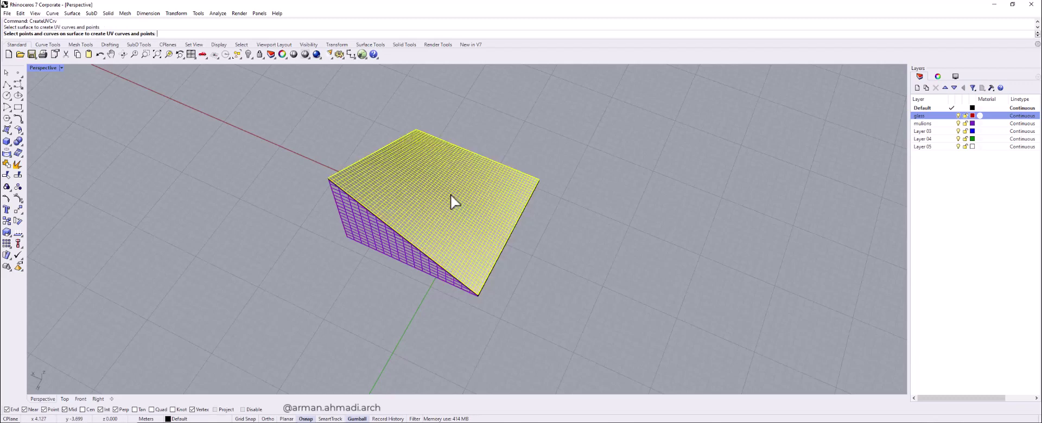
{"action": "key", "text": "Return"}
{"action": "scroll", "coordinate": [431, 203], "scroll_direction": "down", "scroll_amount": 4}
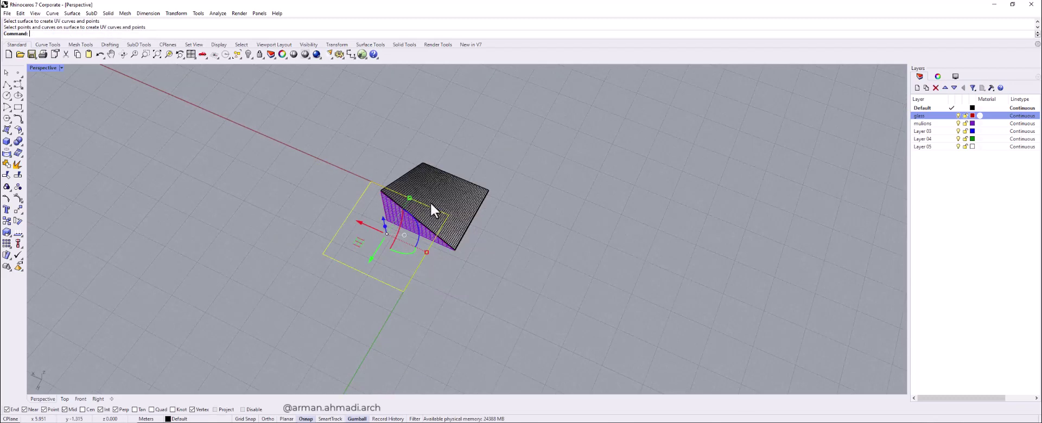
{"action": "left_click_drag", "start_coordinate": [372, 247], "coordinate": [505, 286]}
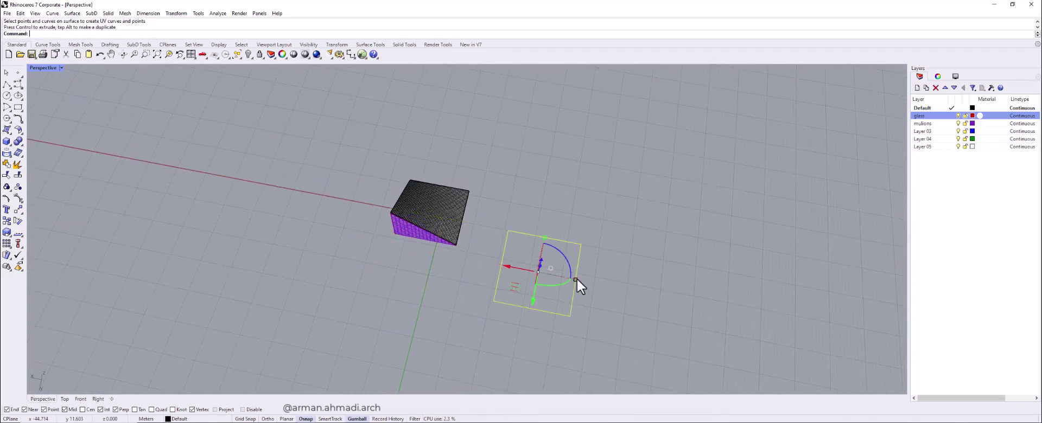
{"action": "right_click_drag", "start_coordinate": [576, 278], "coordinate": [533, 287], "text": "shift"}
{"action": "scroll", "coordinate": [495, 273], "scroll_direction": "up", "scroll_amount": 4}
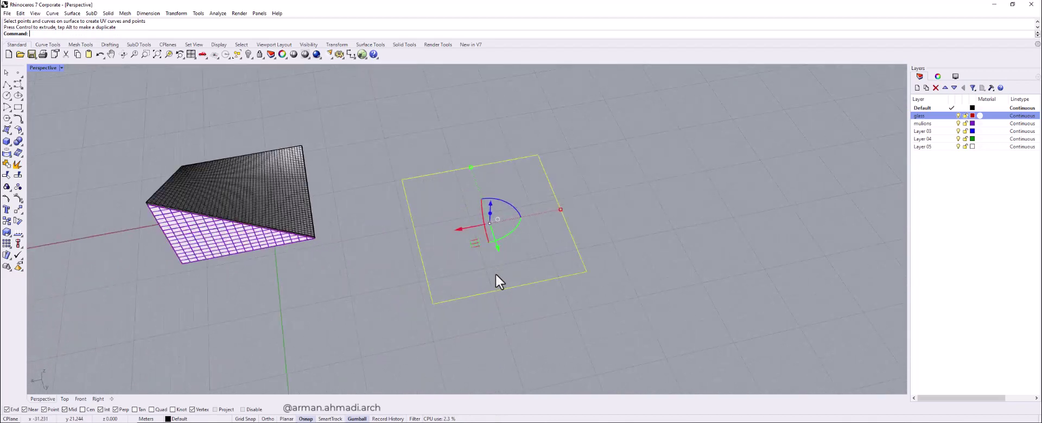
{"action": "left_click", "coordinate": [495, 273]}
- Draw a small rectangular plane surface inside the near corner of the flat UV outline
{"action": "right_click_drag", "start_coordinate": [437, 233], "coordinate": [434, 255]}
{"action": "scroll", "coordinate": [378, 272], "scroll_direction": "up", "scroll_amount": 4}
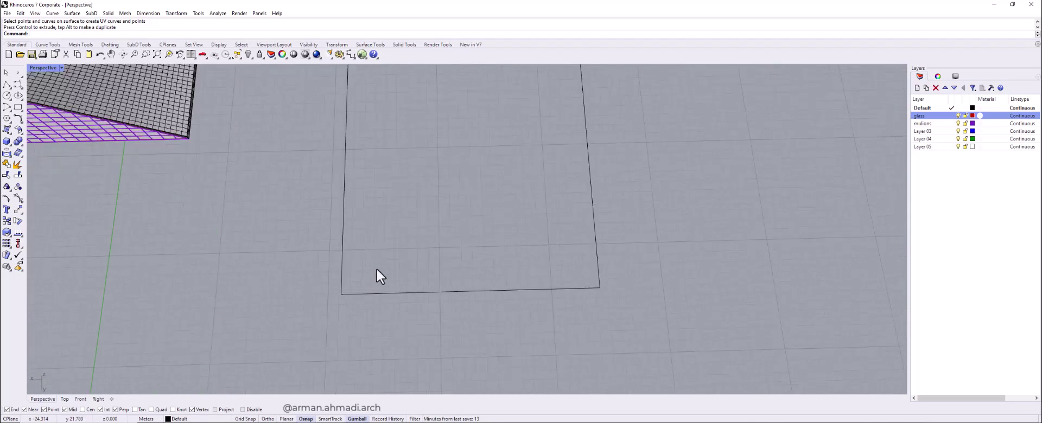
{"action": "left_click", "coordinate": [9, 133]}
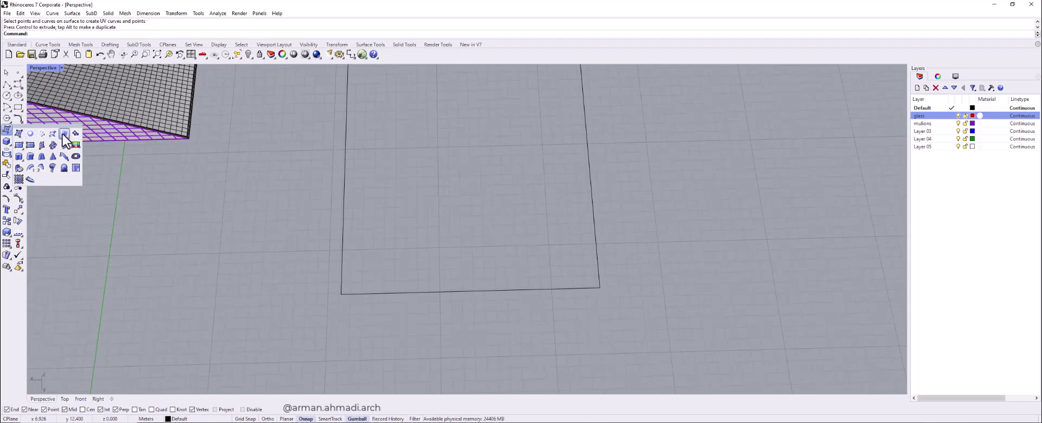
{"action": "left_click", "coordinate": [19, 146]}
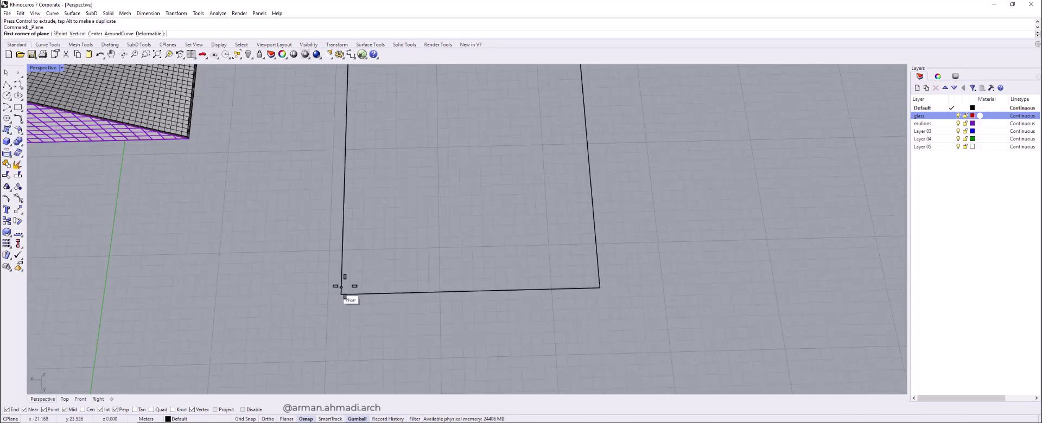
{"action": "left_click", "coordinate": [354, 252]}
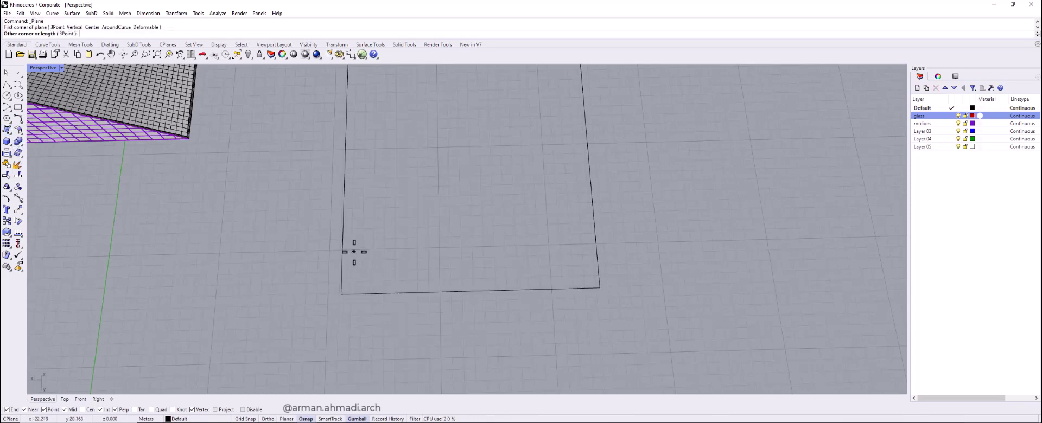
{"action": "left_click", "coordinate": [387, 283]}
- Rebuild the small plane with 20 points and degree 3 in both U and V, deleting the input
{"action": "right_click_drag", "start_coordinate": [387, 283], "coordinate": [373, 249]}
{"action": "left_click", "coordinate": [373, 262]}
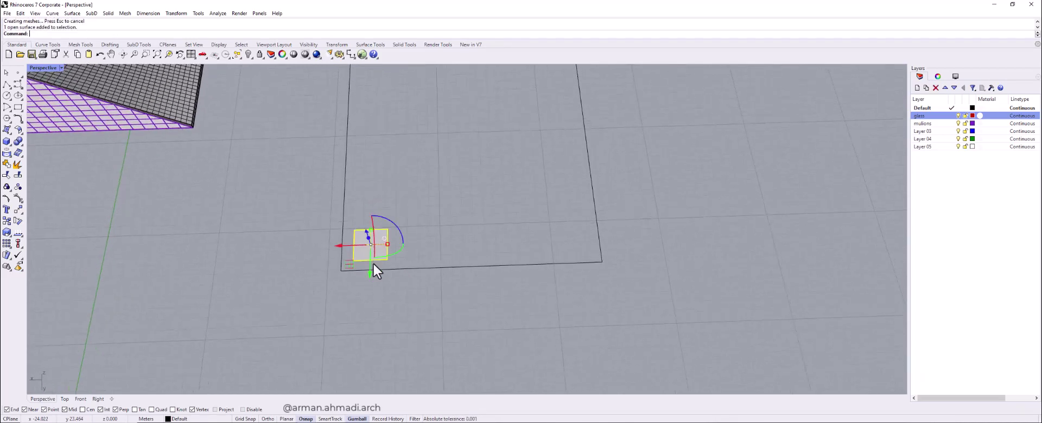
{"action": "type", "text": "Rebuild"}
{"action": "key", "text": "Return"}
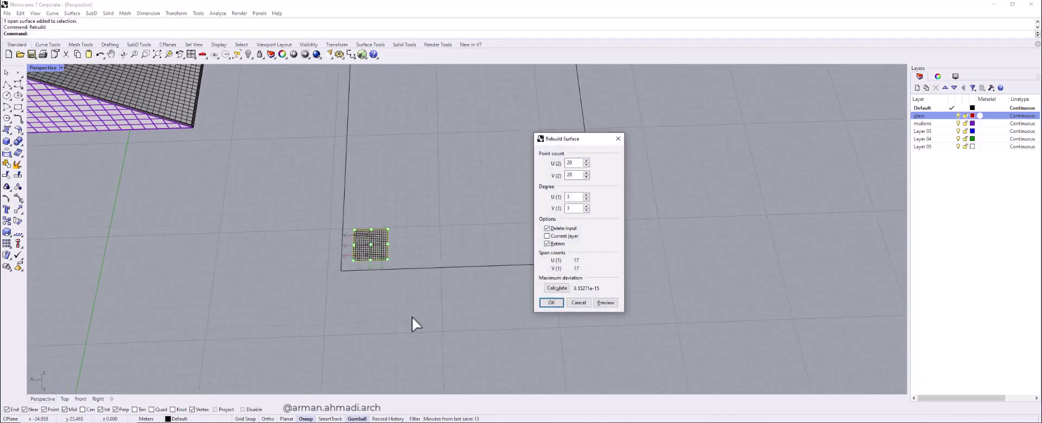
{"action": "left_click", "coordinate": [547, 306]}
{"action": "right_click_drag", "start_coordinate": [350, 272], "coordinate": [400, 325], "text": "shift"}
{"action": "key", "text": "Escape"}
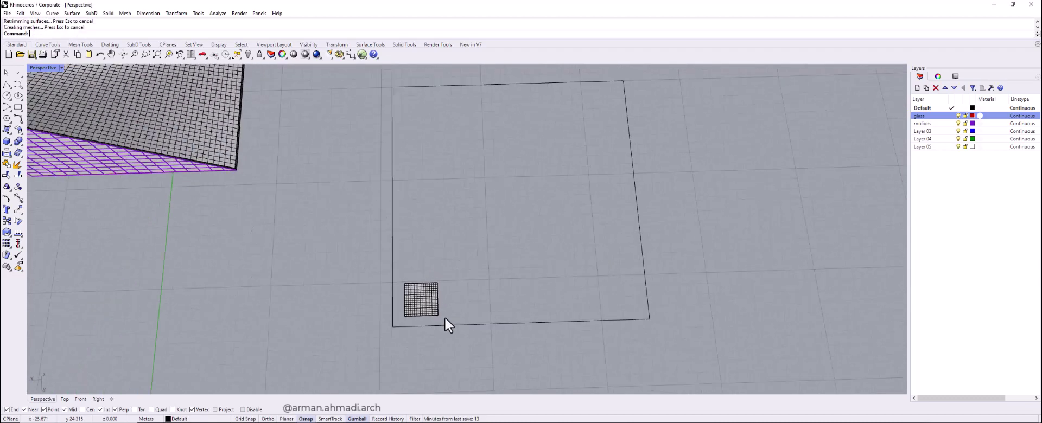
- Move the small rebuilt plane closer to the near corner of the UV outline
{"action": "scroll", "coordinate": [446, 318], "scroll_direction": "up", "scroll_amount": 5}
{"action": "left_click", "coordinate": [422, 283]}
{"action": "scroll", "coordinate": [413, 286], "scroll_direction": "up", "scroll_amount": 3}
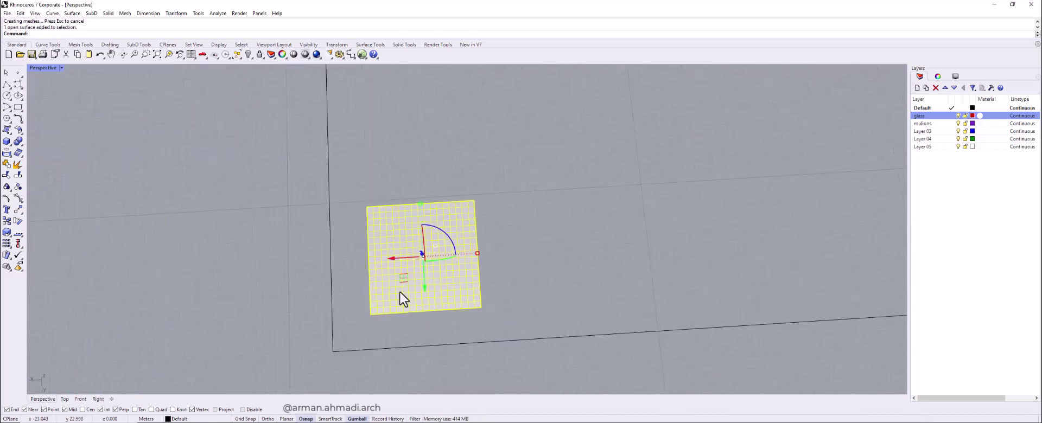
{"action": "left_click_drag", "start_coordinate": [403, 299], "coordinate": [389, 314]}
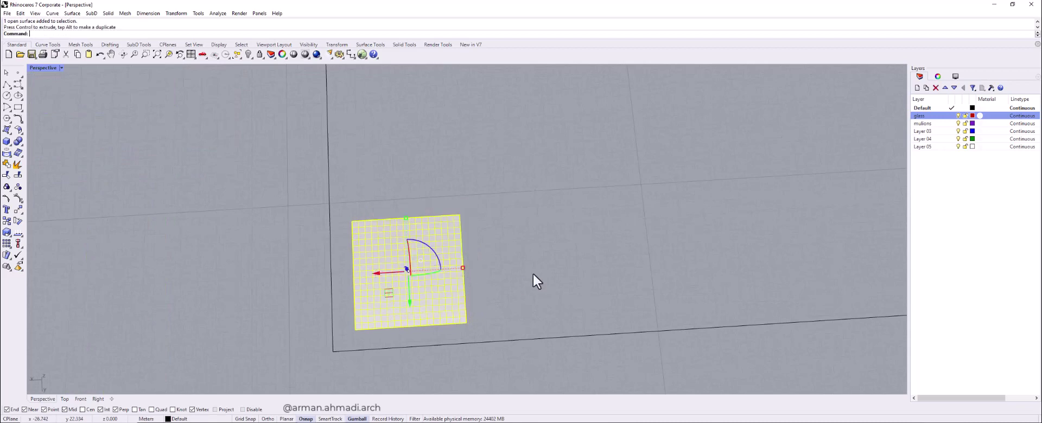
{"action": "key", "text": "Escape"}
{"action": "scroll", "coordinate": [344, 309], "scroll_direction": "down", "scroll_amount": 6}
{"action": "scroll", "coordinate": [442, 348], "scroll_direction": "up", "scroll_amount": 4}
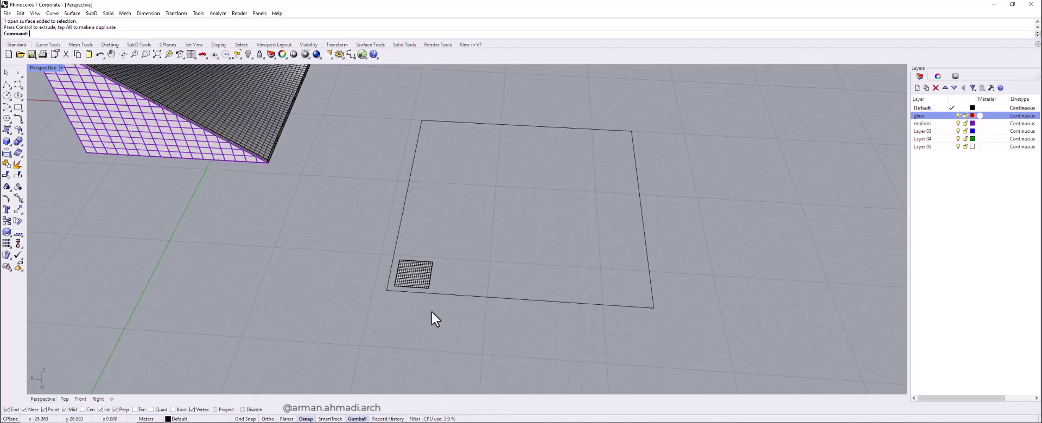
- Turn on the solid points of the small rebuilt plane and raise its inner far corner into a sloped scale
{"action": "left_click", "coordinate": [420, 275]}
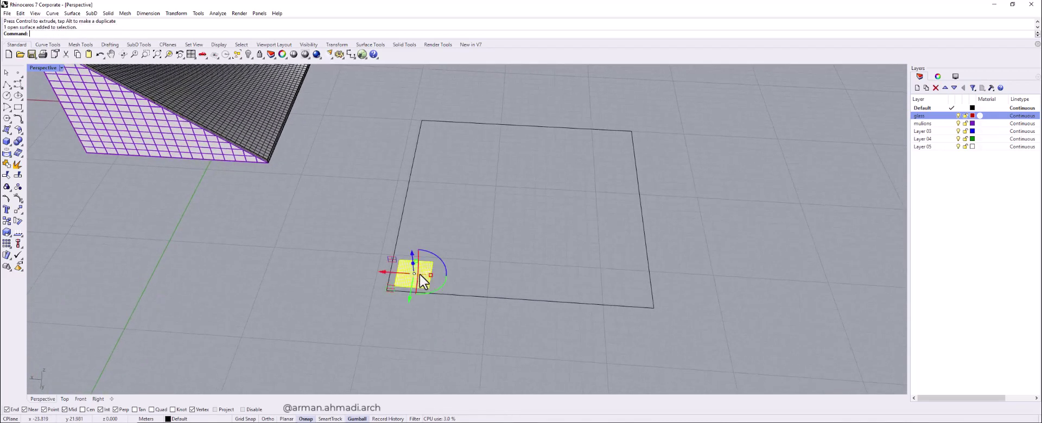
{"action": "left_click", "coordinate": [9, 133]}
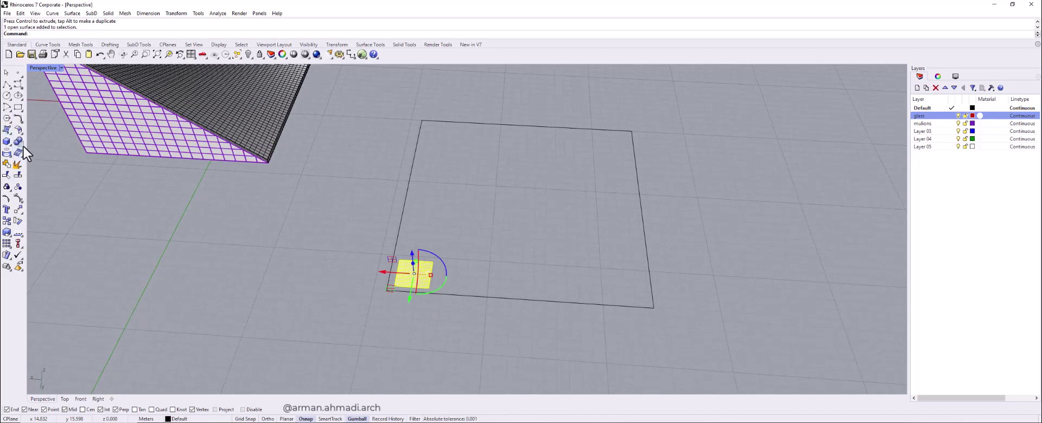
{"action": "left_click", "coordinate": [20, 144]}
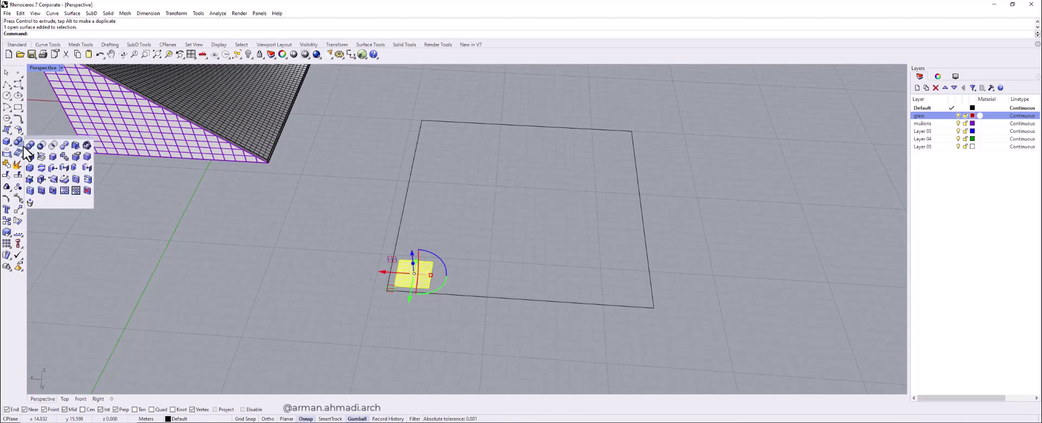
{"action": "left_click", "coordinate": [30, 180]}
{"action": "scroll", "coordinate": [402, 262], "scroll_direction": "up", "scroll_amount": 4}
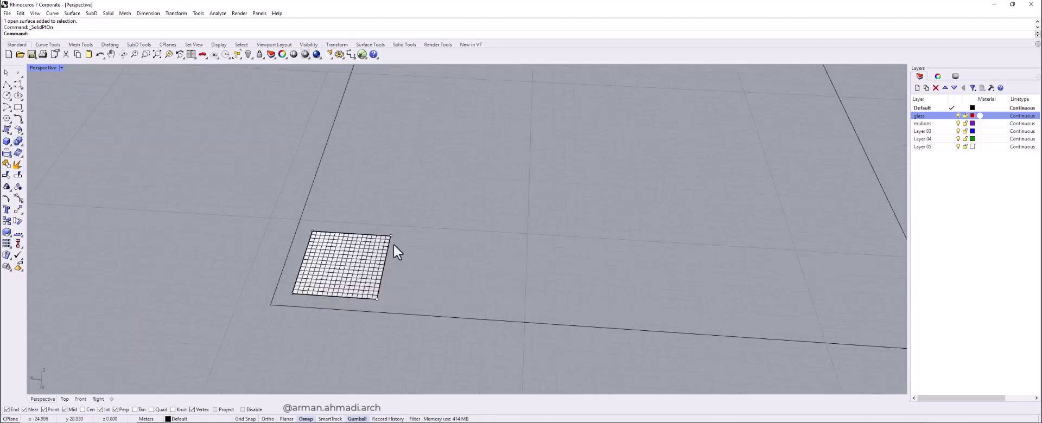
{"action": "left_click", "coordinate": [392, 237]}
{"action": "scroll", "coordinate": [415, 270], "scroll_direction": "down", "scroll_amount": 2}
{"action": "right_click_drag", "start_coordinate": [415, 270], "coordinate": [441, 283]}
{"action": "left_click_drag", "start_coordinate": [408, 178], "coordinate": [405, 143]}
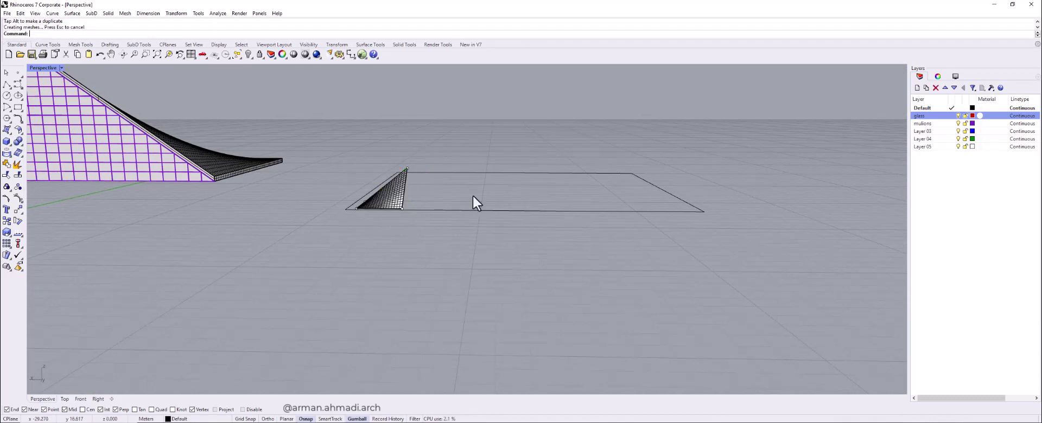
{"action": "right_click_drag", "start_coordinate": [472, 194], "coordinate": [445, 265]}
- Extrude the sloped scale surface slightly upward to give it a small thickness
{"action": "scroll", "coordinate": [413, 245], "scroll_direction": "up", "scroll_amount": 5}
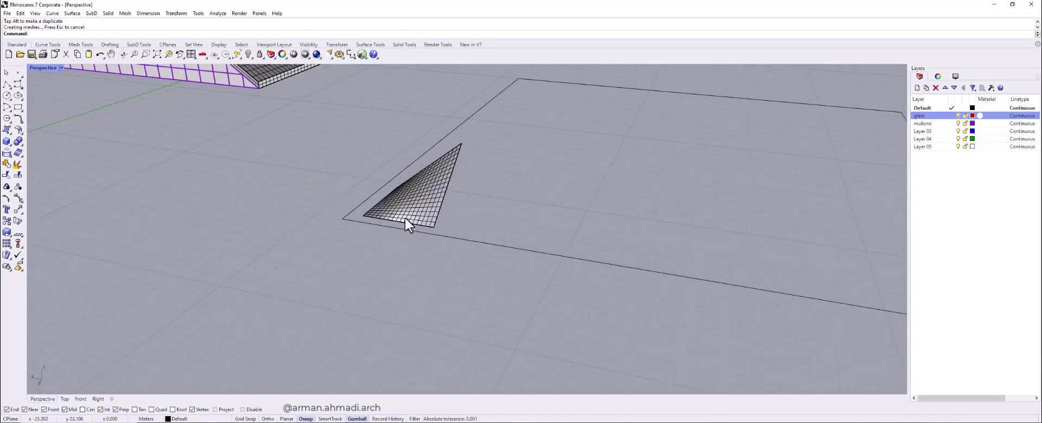
{"action": "left_click", "coordinate": [406, 216]}
{"action": "right_click_drag", "start_coordinate": [466, 225], "coordinate": [464, 272], "text": "shift"}
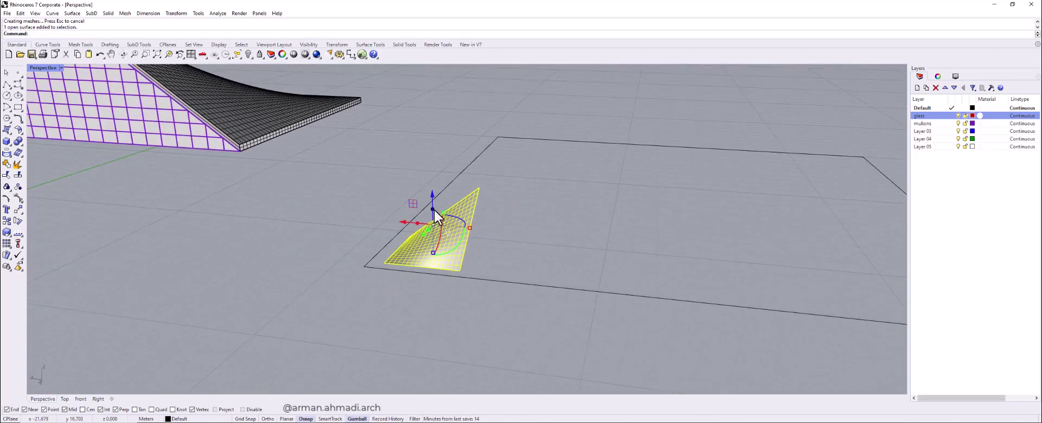
{"action": "left_click_drag", "start_coordinate": [435, 210], "coordinate": [434, 209]}
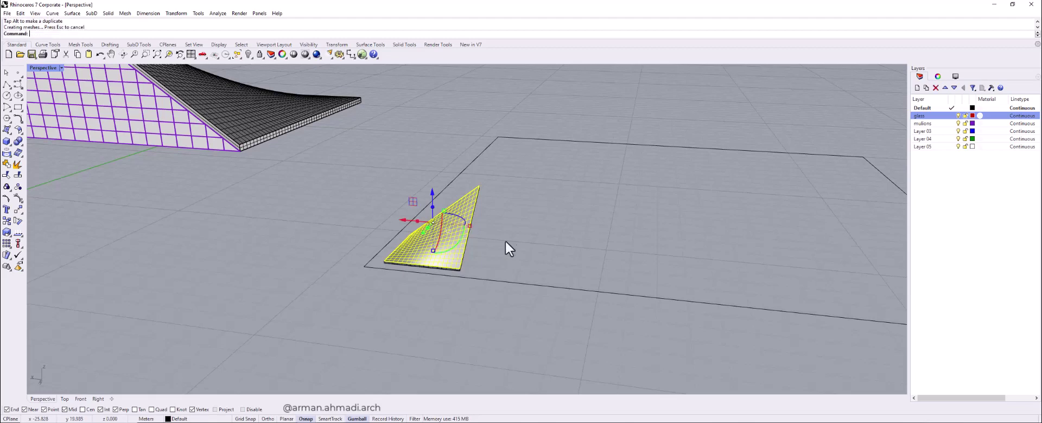
{"action": "left_click", "coordinate": [506, 240]}
- Array the thickened scale 5 by 5 by 1 across the UV outline, with a cell about 4.75 by 4.97 m from the near corner
{"action": "right_click_drag", "start_coordinate": [506, 240], "coordinate": [443, 286]}
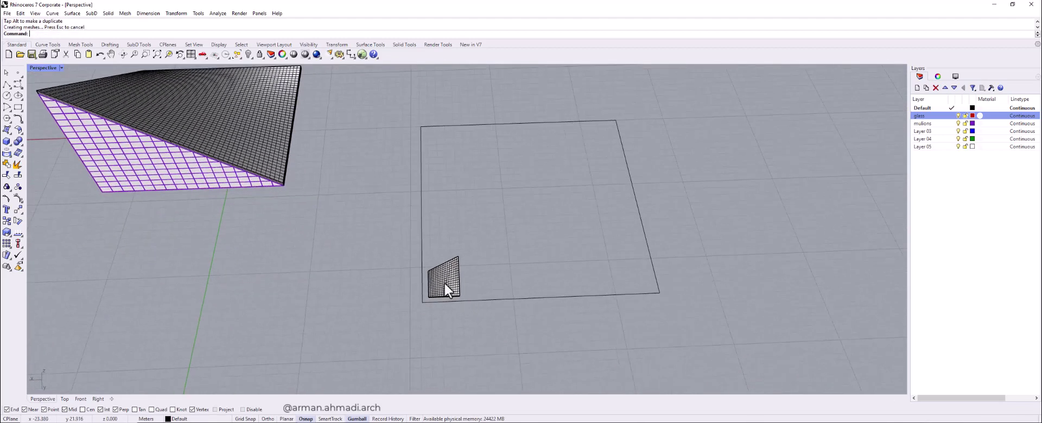
{"action": "left_click", "coordinate": [444, 289]}
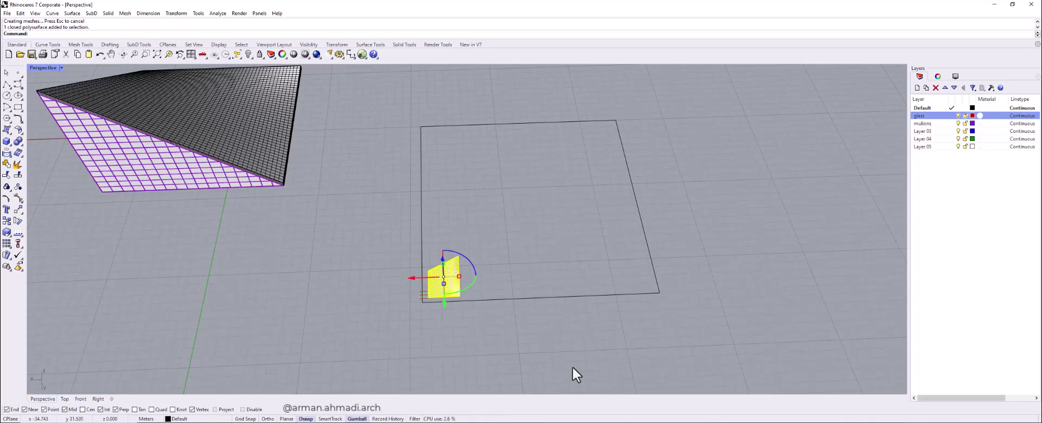
{"action": "right_click_drag", "start_coordinate": [607, 343], "coordinate": [510, 349], "text": "shift"}
{"action": "left_click", "coordinate": [6, 244]}
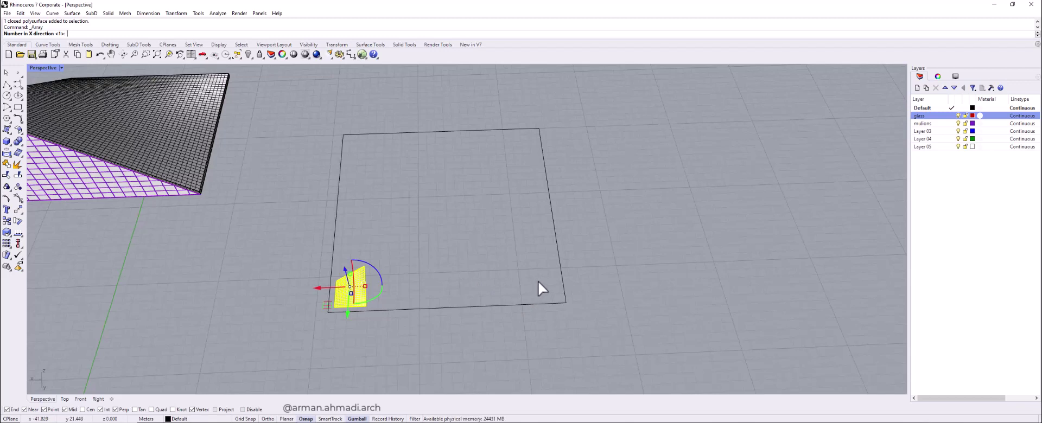
{"action": "type", "text": "5"}
{"action": "key", "text": "Return"}
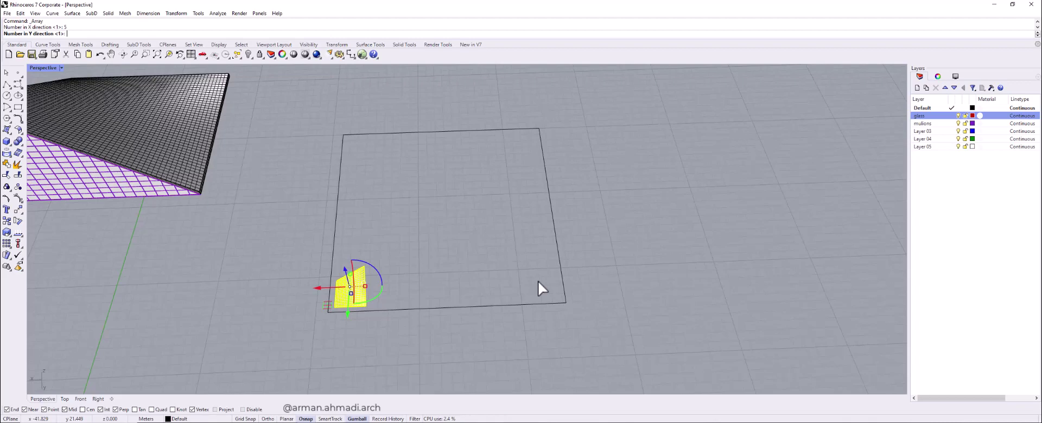
{"action": "type", "text": "5"}
{"action": "key", "text": "Return"}
{"action": "key", "text": "Return"}
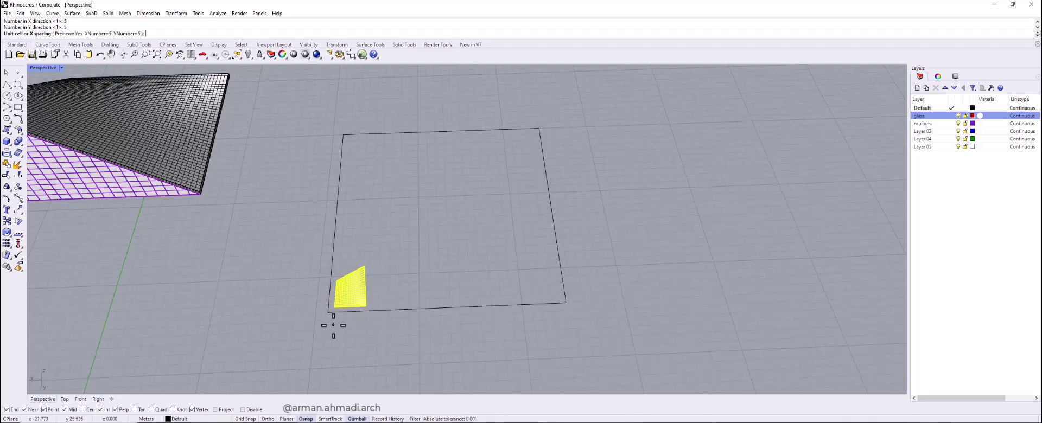
{"action": "right_click_drag", "start_coordinate": [337, 386], "coordinate": [359, 360]}
{"action": "left_click", "coordinate": [332, 334]}
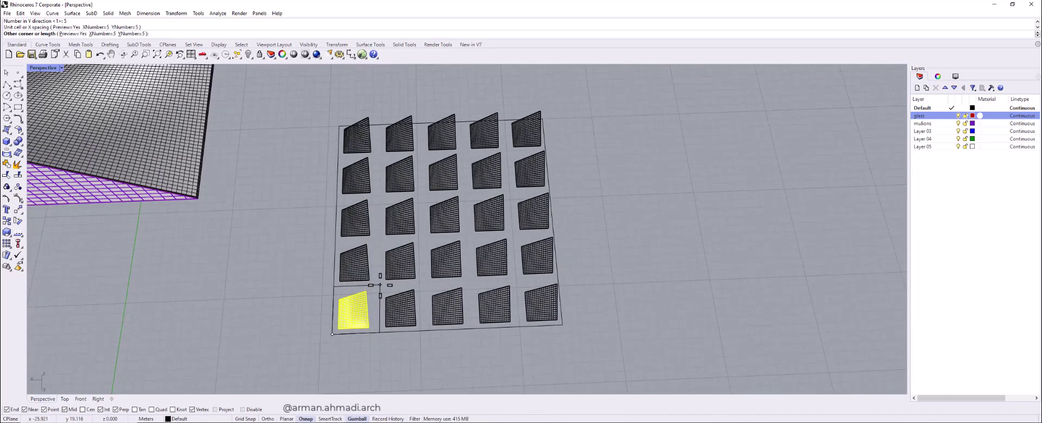
{"action": "left_click", "coordinate": [380, 285]}
{"action": "scroll", "coordinate": [426, 316], "scroll_direction": "down", "scroll_amount": 5}
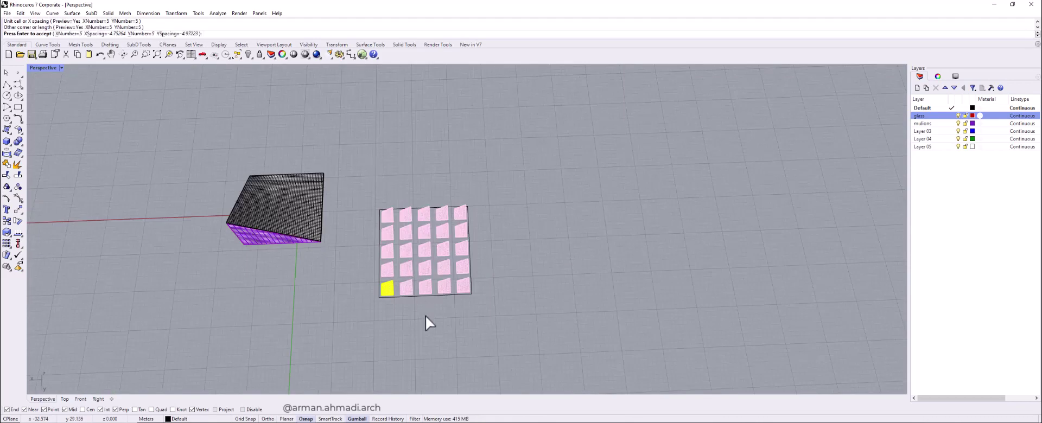
{"action": "key", "text": "Return"}
{"action": "key", "text": "Escape"}
- Select the last created array copies, add the original scale and group them all together
{"action": "right_click_drag", "start_coordinate": [428, 326], "coordinate": [449, 298]}
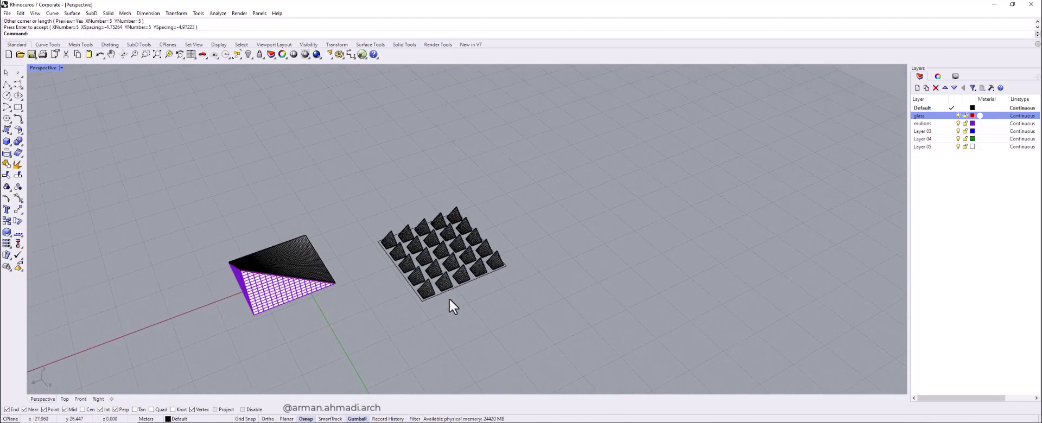
{"action": "left_click", "coordinate": [238, 57]}
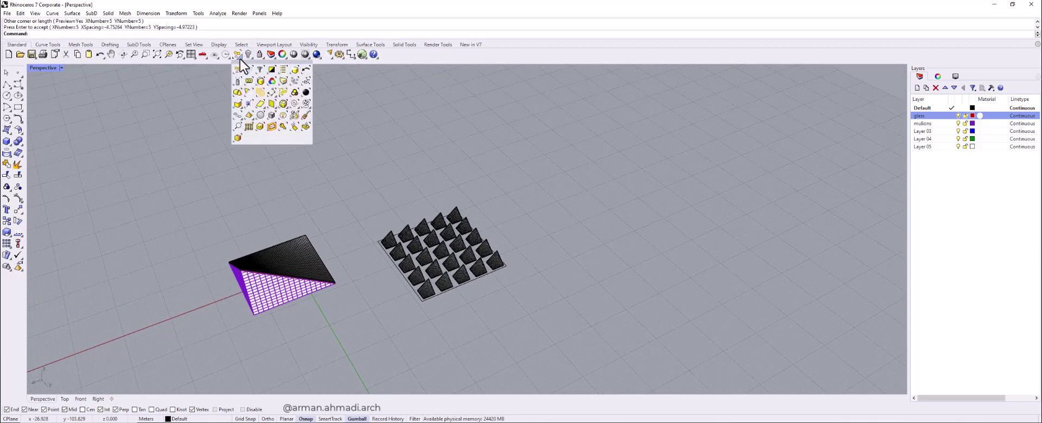
{"action": "left_click", "coordinate": [296, 70]}
{"action": "right_click_drag", "start_coordinate": [401, 320], "coordinate": [414, 312]}
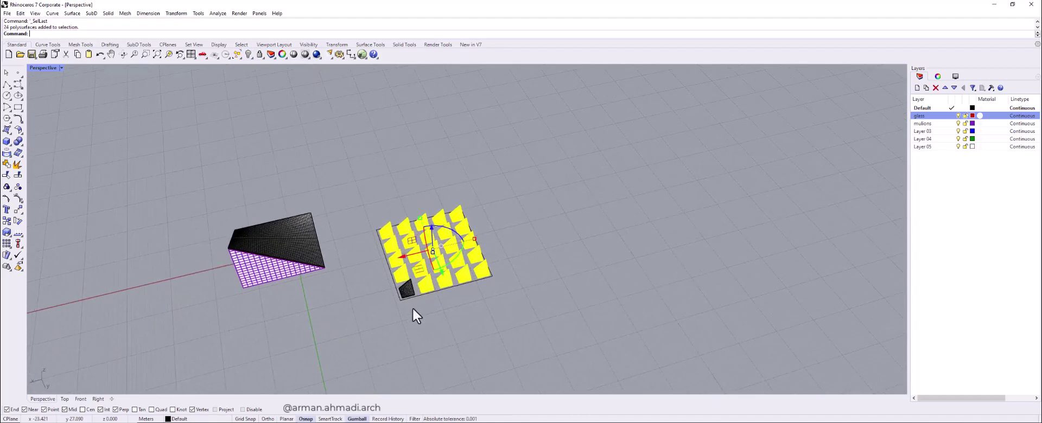
{"action": "left_click", "coordinate": [407, 287], "text": "shift"}
{"action": "scroll", "coordinate": [412, 293], "scroll_direction": "up", "scroll_amount": 4}
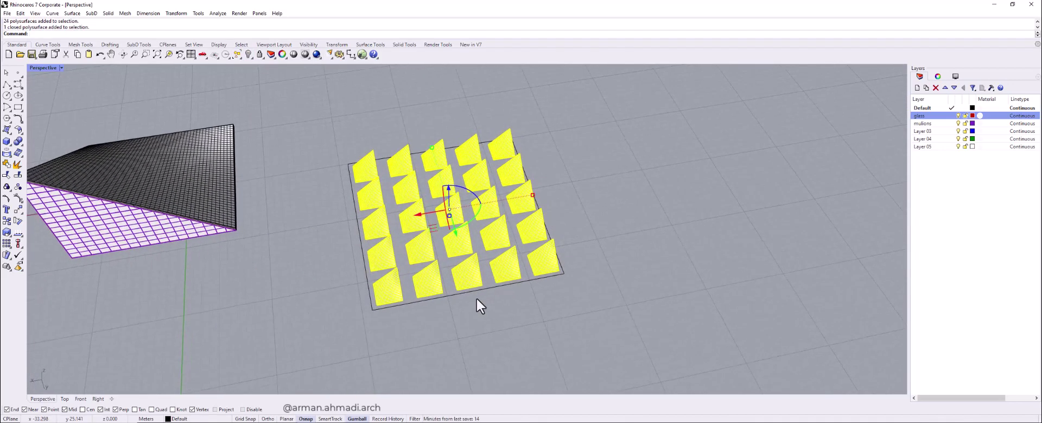
{"action": "key", "text": "ctrl+g"}
{"action": "key", "text": "Escape"}
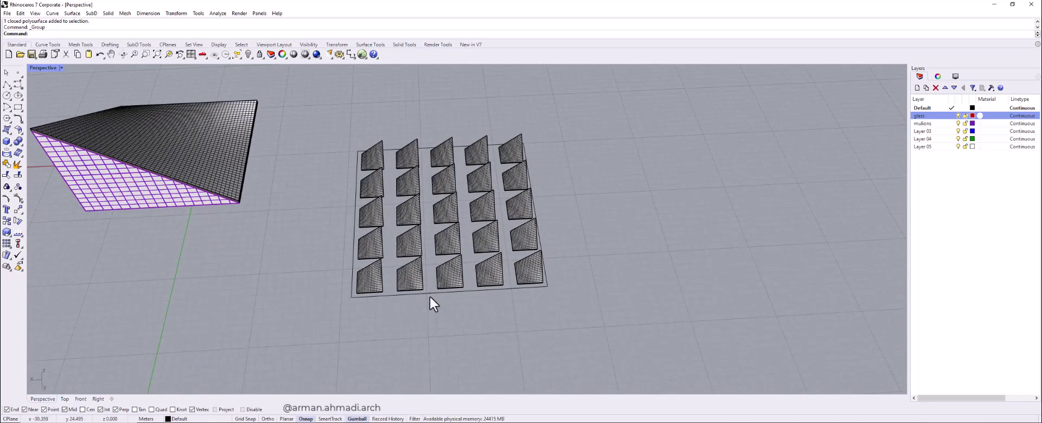
- Create a planar surface from the flat UV outline beneath the scales
{"action": "left_click", "coordinate": [429, 296]}
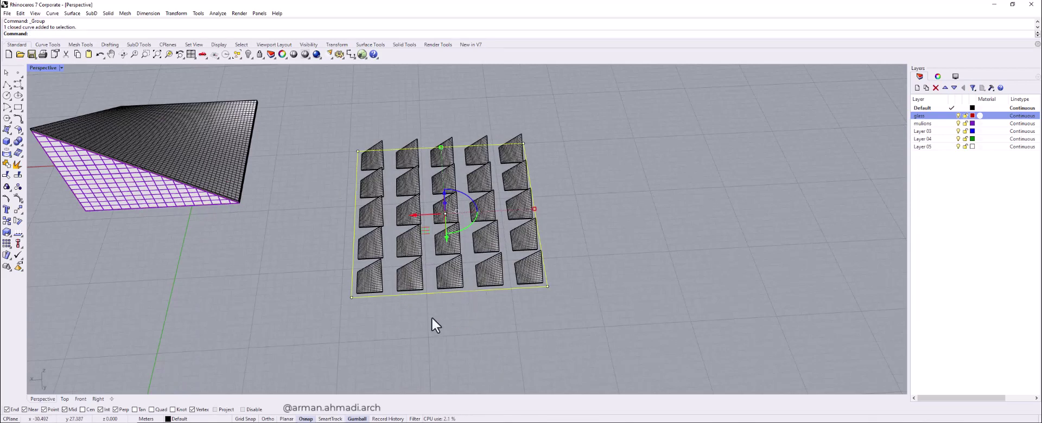
{"action": "left_click", "coordinate": [11, 134]}
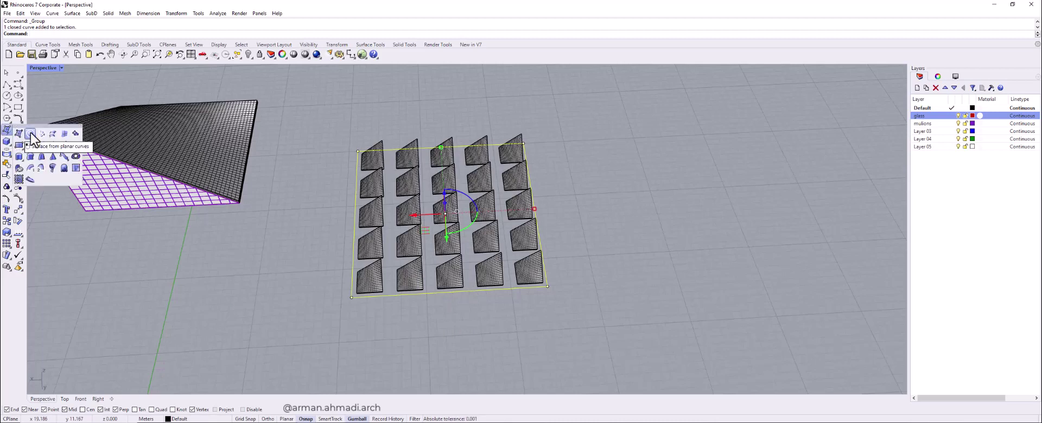
{"action": "left_click", "coordinate": [31, 136]}
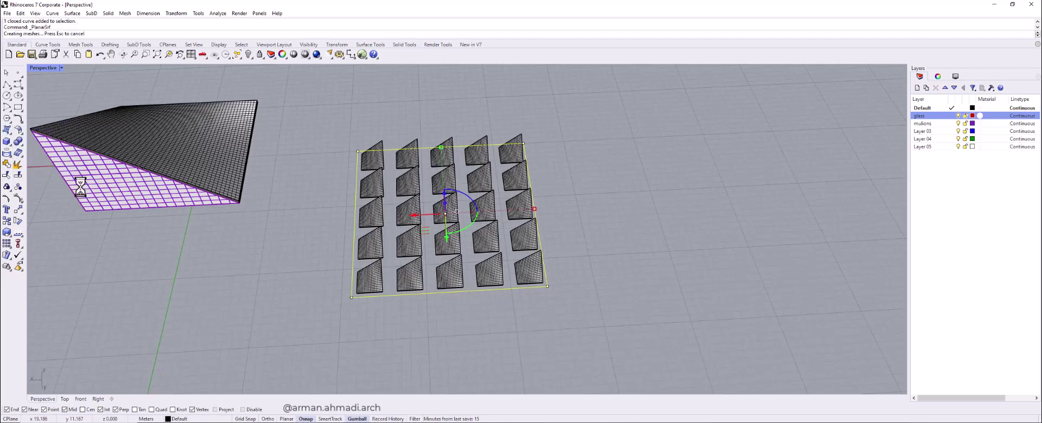
{"action": "right_click_drag", "start_coordinate": [400, 365], "coordinate": [410, 320]}
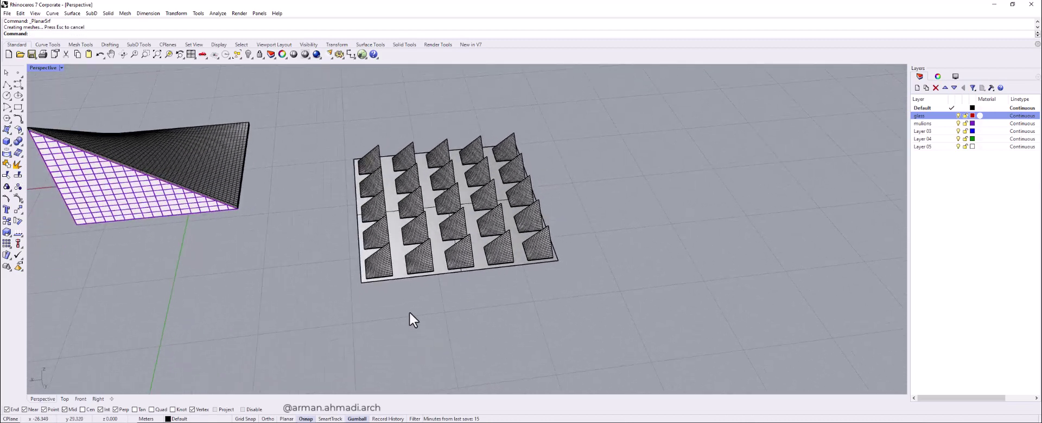
- Flow the grouped scales from the flat base surface onto the module's twisted roof, matching the corners and keeping a copy
{"action": "left_click", "coordinate": [379, 264]}
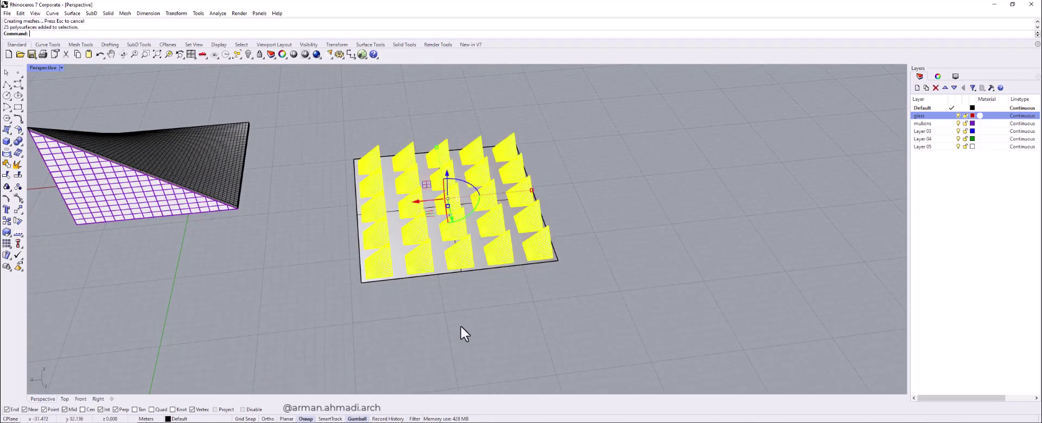
{"action": "left_click", "coordinate": [6, 255]}
{"action": "right_click_drag", "start_coordinate": [347, 296], "coordinate": [456, 272]}
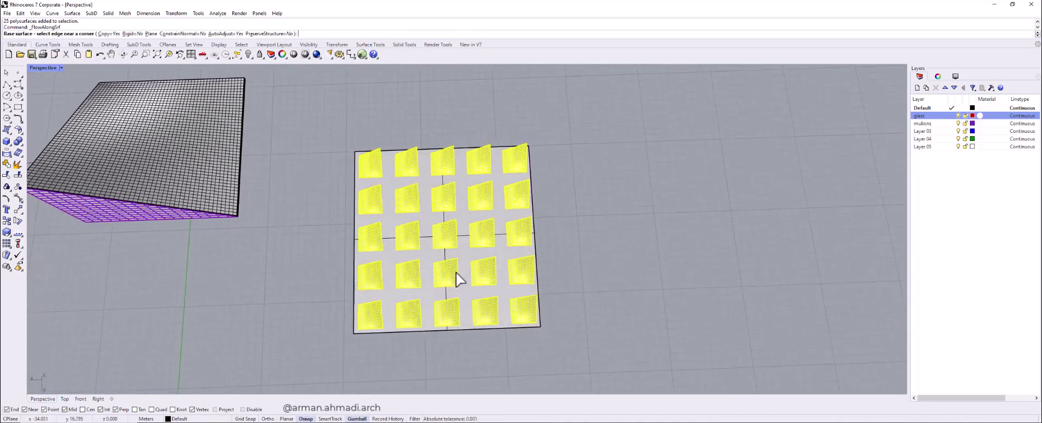
{"action": "left_click", "coordinate": [380, 314]}
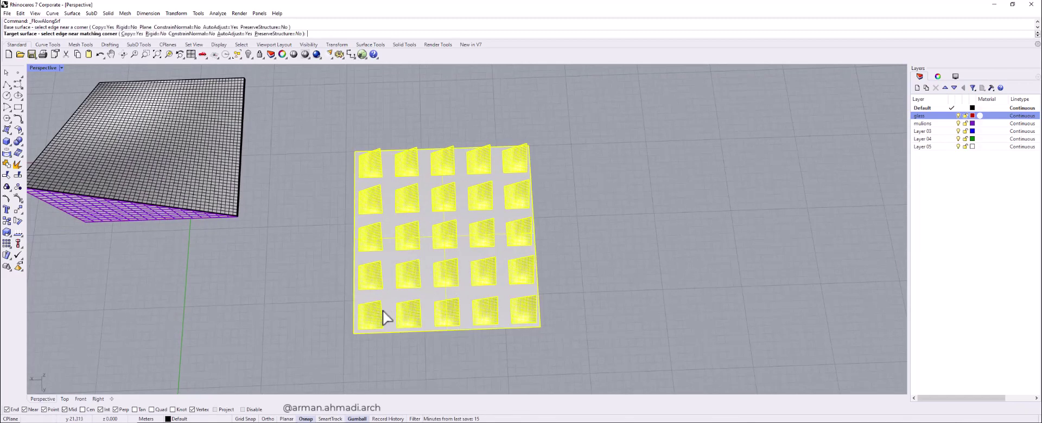
{"action": "right_click_drag", "start_coordinate": [210, 188], "coordinate": [361, 256]}
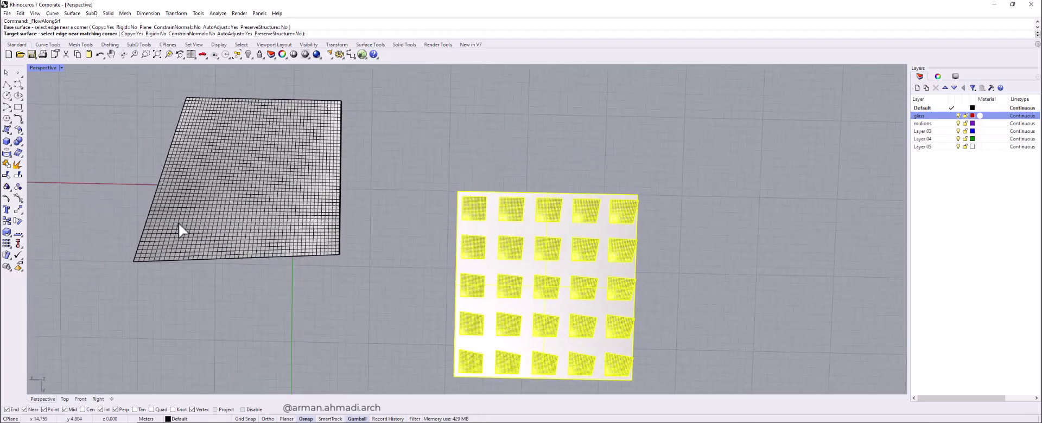
{"action": "left_click", "coordinate": [187, 238]}
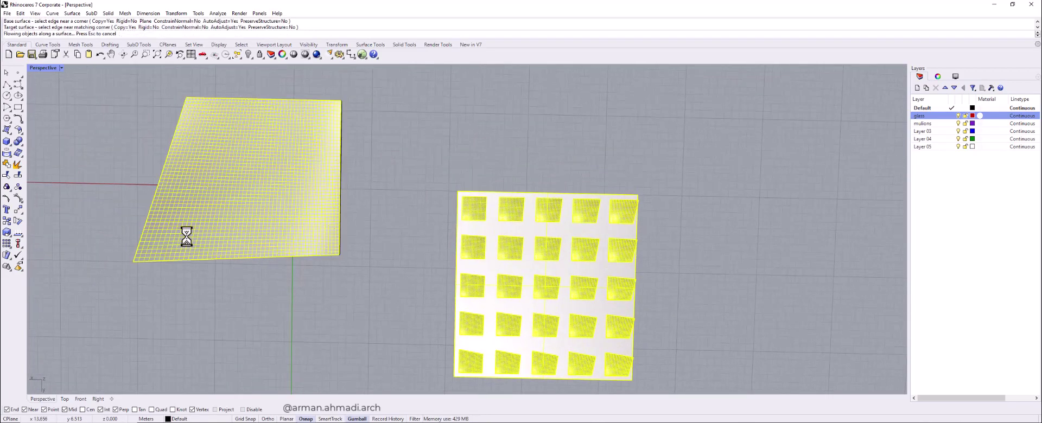
{"action": "mouse_move", "coordinate": [273, 275]}
{"action": "right_mouse_down"}
{"action": "mouse_move", "coordinate": [296, 279]}
{"action": "mouse_move", "coordinate": [356, 223]}
{"action": "mouse_move", "coordinate": [275, 225]}
{"action": "mouse_move", "coordinate": [272, 213]}
{"action": "mouse_move", "coordinate": [293, 274]}
{"action": "right_mouse_up"}
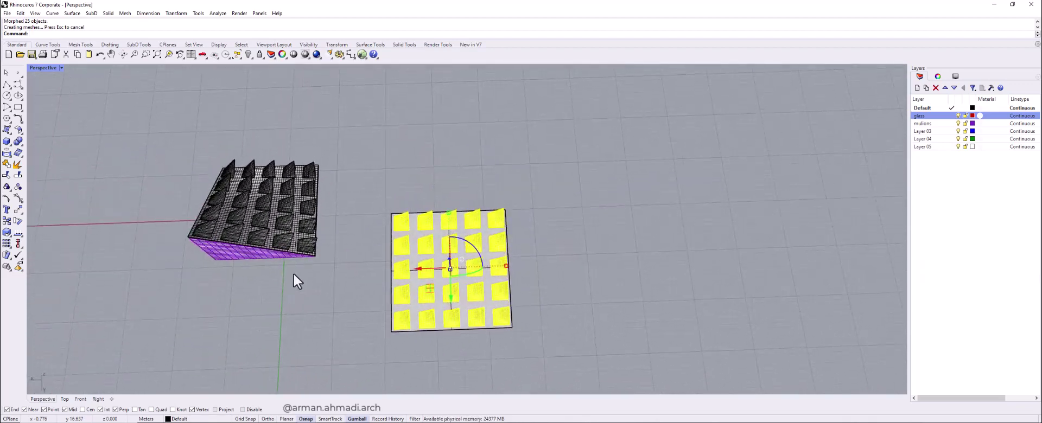
- Hide the flat scales together with their base surface and UV outline
{"action": "right_click_drag", "start_coordinate": [369, 272], "coordinate": [354, 282]}
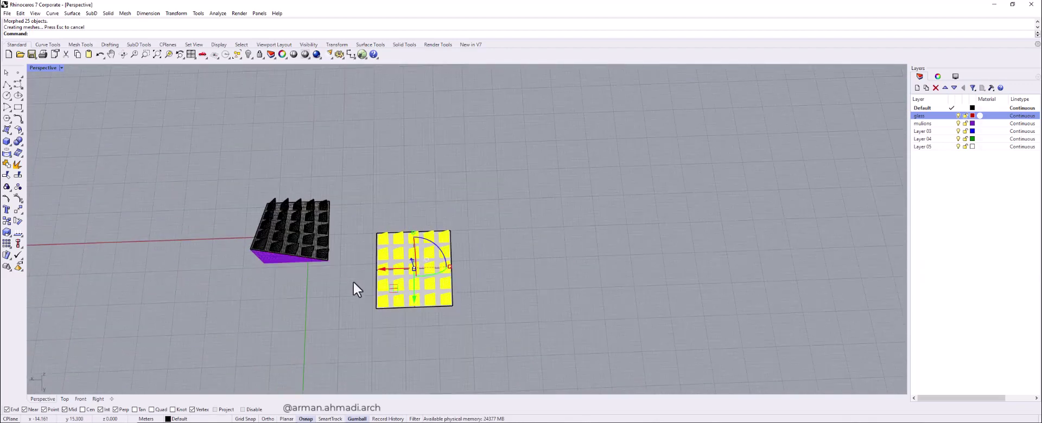
{"action": "left_click", "coordinate": [434, 337]}
{"action": "left_click_drag", "start_coordinate": [469, 343], "coordinate": [369, 200]}
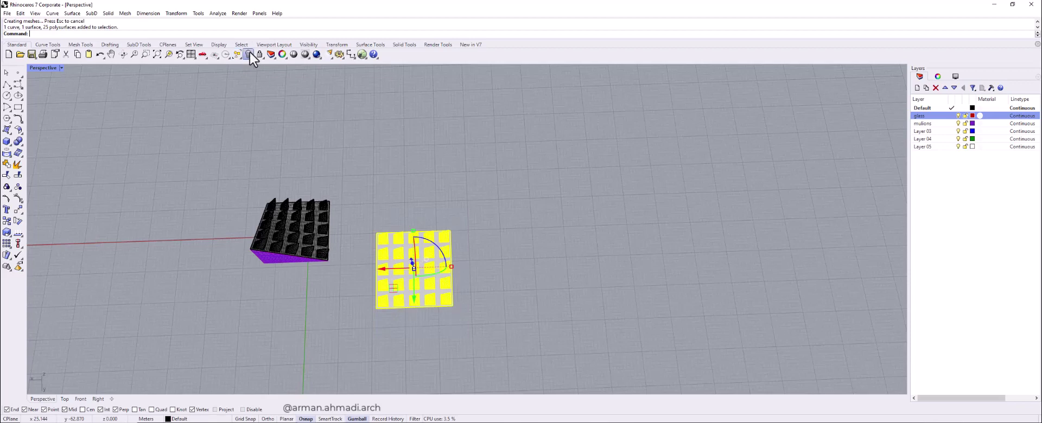
{"action": "left_click", "coordinate": [249, 55]}
- Group the whole building module, including its roof scales, glass and mullions
{"action": "left_click_drag", "start_coordinate": [439, 308], "coordinate": [301, 171]}
{"action": "right_click_drag", "start_coordinate": [348, 218], "coordinate": [385, 281]}
{"action": "key", "text": "ctrl+g"}
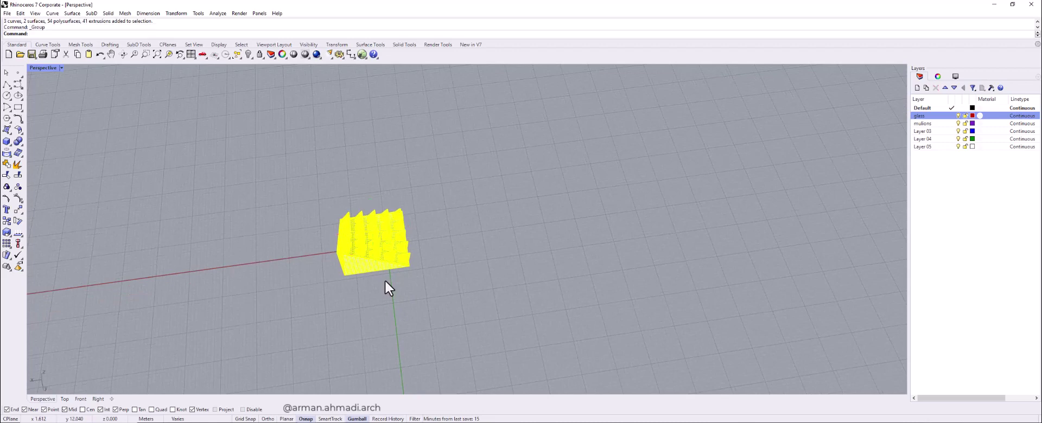
{"action": "key", "text": "Escape"}
- Move the grouped building module away from the origin to an empty area of the ground plane
{"action": "right_click_drag", "start_coordinate": [385, 281], "coordinate": [465, 301], "text": "shift"}
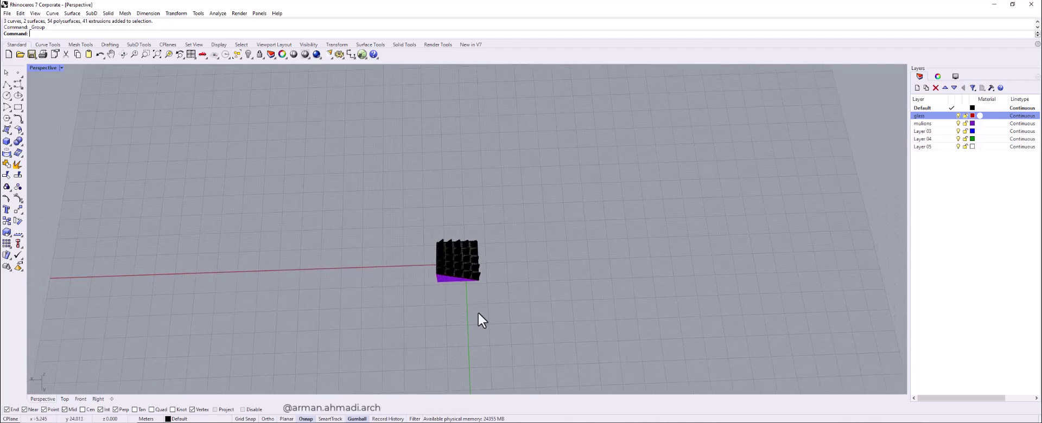
{"action": "scroll", "coordinate": [464, 272], "scroll_direction": "up", "scroll_amount": 3}
{"action": "left_click", "coordinate": [457, 266]}
{"action": "scroll", "coordinate": [441, 173], "scroll_direction": "down", "scroll_amount": 3}
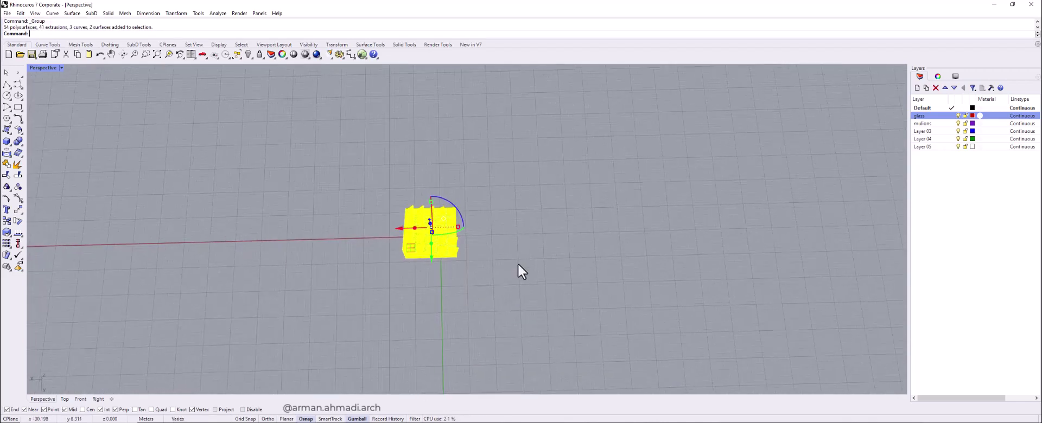
{"action": "right_click_drag", "start_coordinate": [518, 262], "coordinate": [389, 269]}
{"action": "scroll", "coordinate": [425, 261], "scroll_direction": "up", "scroll_amount": 2}
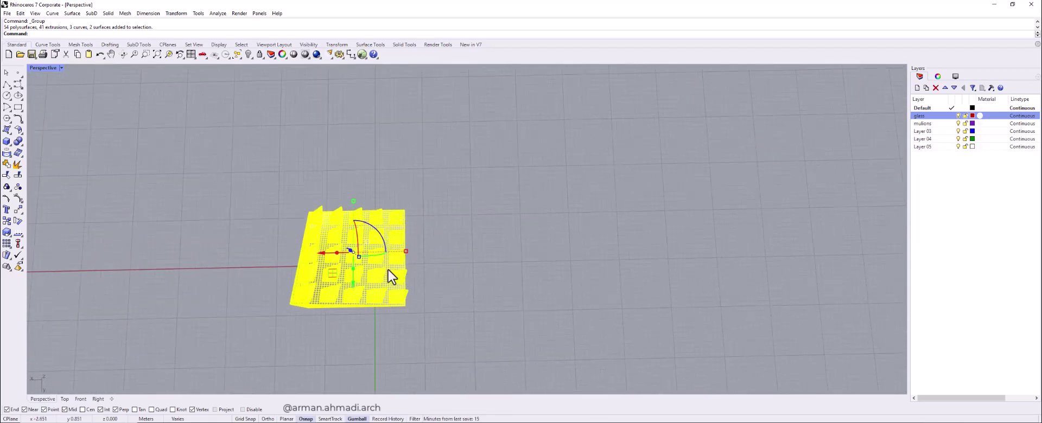
{"action": "scroll", "coordinate": [389, 269], "scroll_direction": "down", "scroll_amount": 2}
{"action": "left_click_drag", "start_coordinate": [350, 280], "coordinate": [530, 200]}
{"action": "left_click", "coordinate": [494, 275]}
{"action": "right_click_drag", "start_coordinate": [494, 275], "coordinate": [507, 284]}
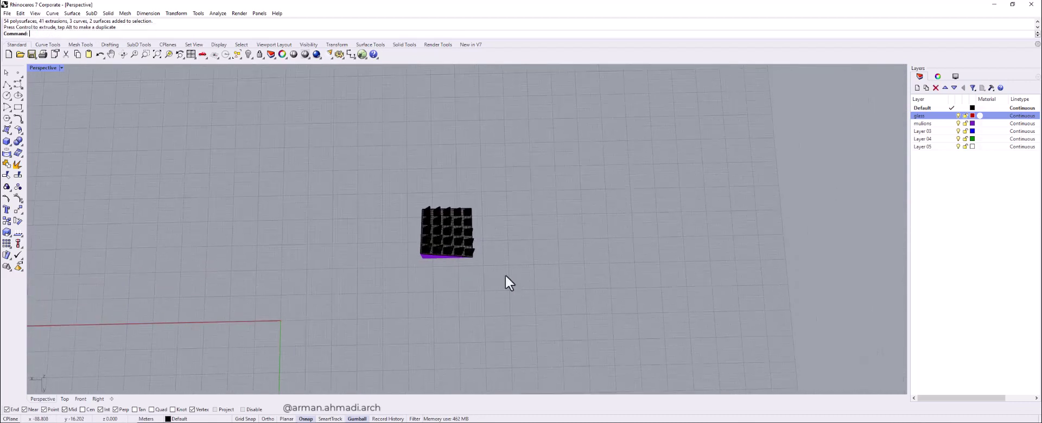
- Place a point object just outside the module's near corner as the centre for a polar array
{"action": "left_click", "coordinate": [18, 74]}
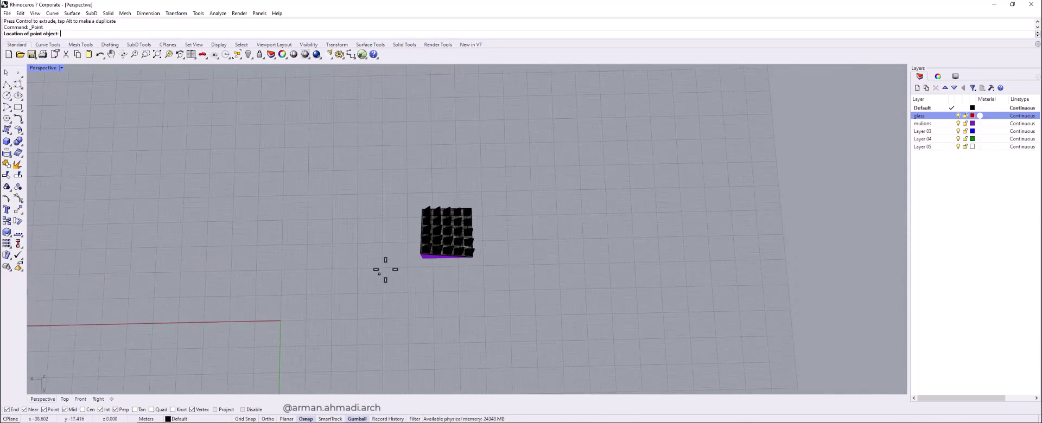
{"action": "left_click", "coordinate": [410, 266]}
{"action": "right_click_drag", "start_coordinate": [400, 294], "coordinate": [442, 262]}
- Select the grouped module and turn on Always Record History
{"action": "left_click", "coordinate": [444, 248]}
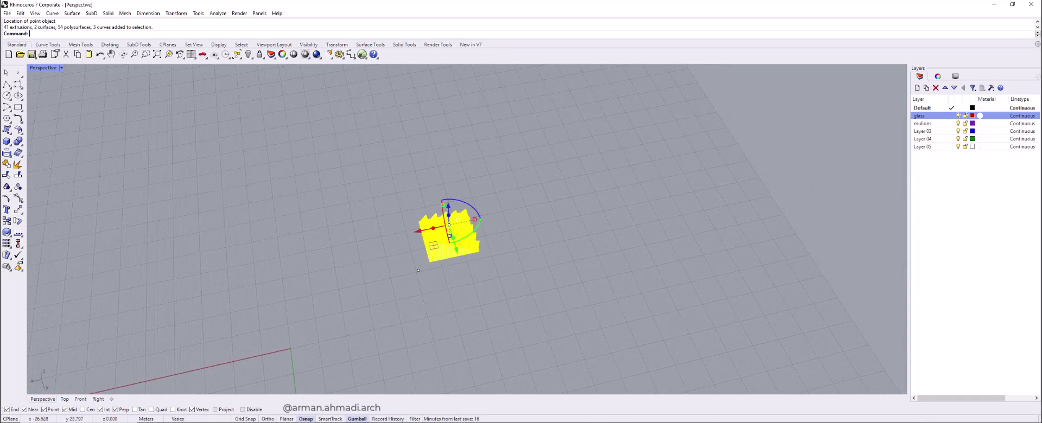
{"action": "right_click", "coordinate": [390, 420]}
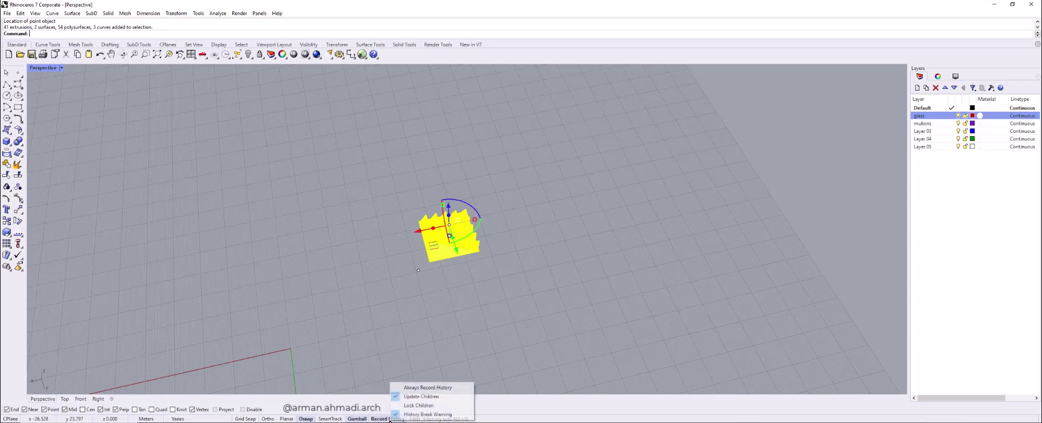
{"action": "left_click", "coordinate": [401, 389]}
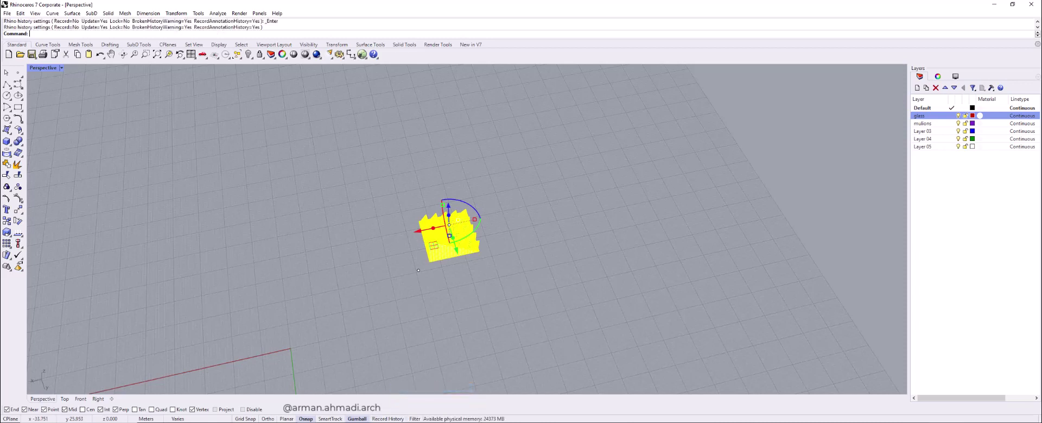
- Polar array the module around the point object with 4 items over a 360-degree fill angle
{"action": "right_click_drag", "start_coordinate": [405, 306], "coordinate": [401, 329]}
{"action": "left_click", "coordinate": [8, 246]}
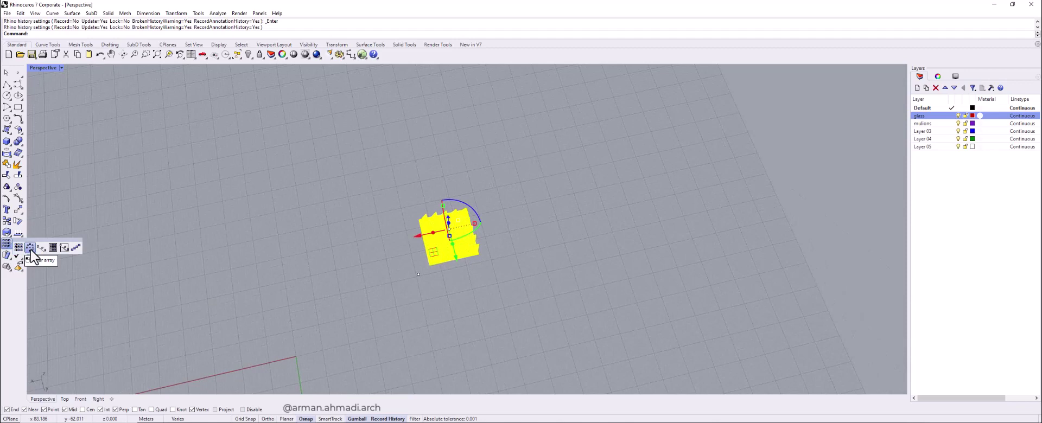
{"action": "left_click", "coordinate": [31, 249]}
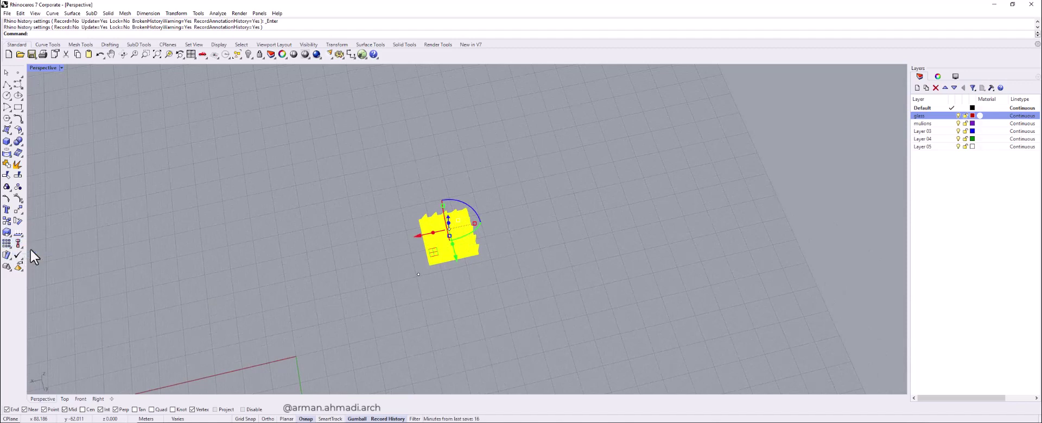
{"action": "left_click", "coordinate": [419, 275]}
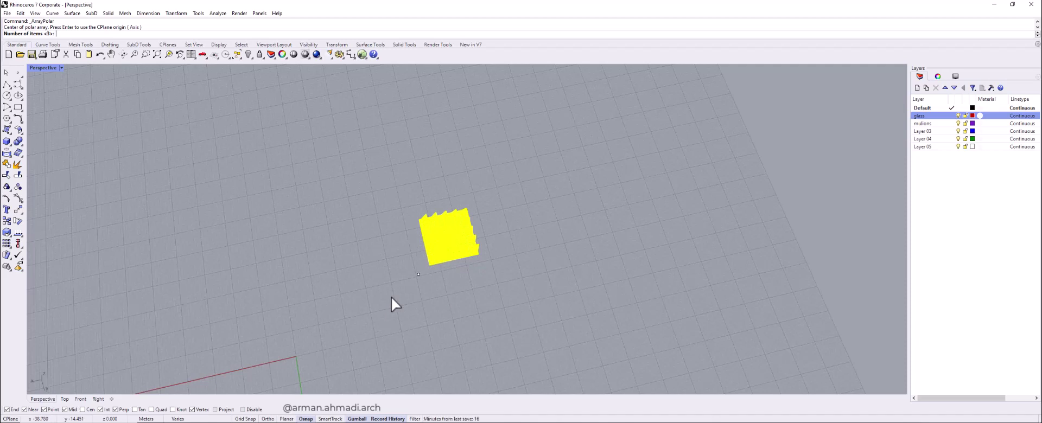
{"action": "key", "text": "Return"}
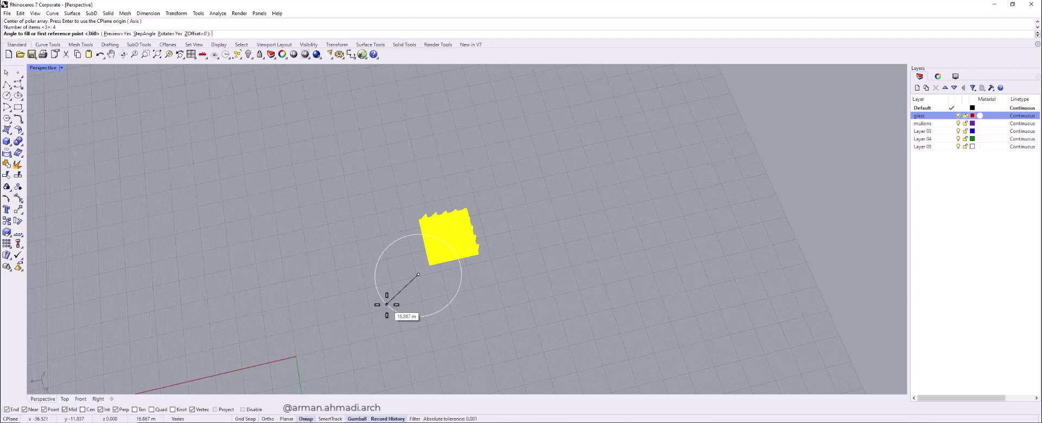
{"action": "key", "text": "Return"}
{"action": "right_click_drag", "start_coordinate": [513, 256], "coordinate": [506, 288]}
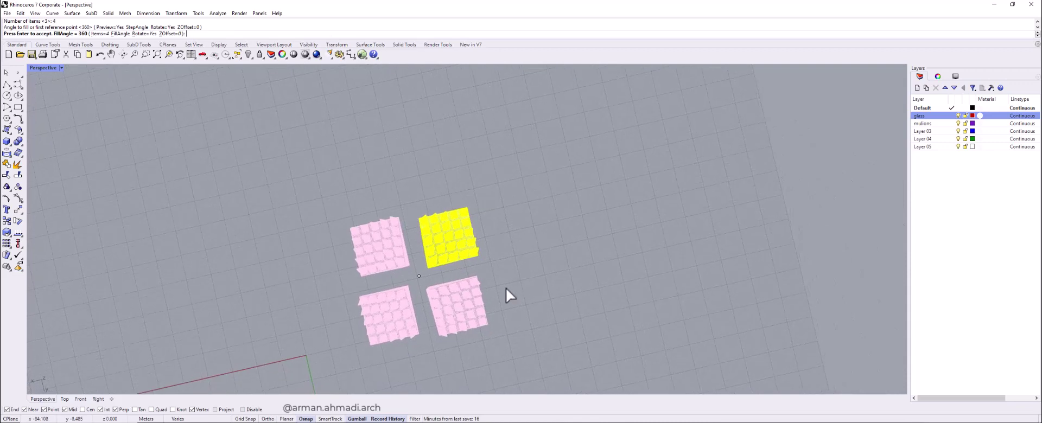
{"action": "key", "text": "Return"}
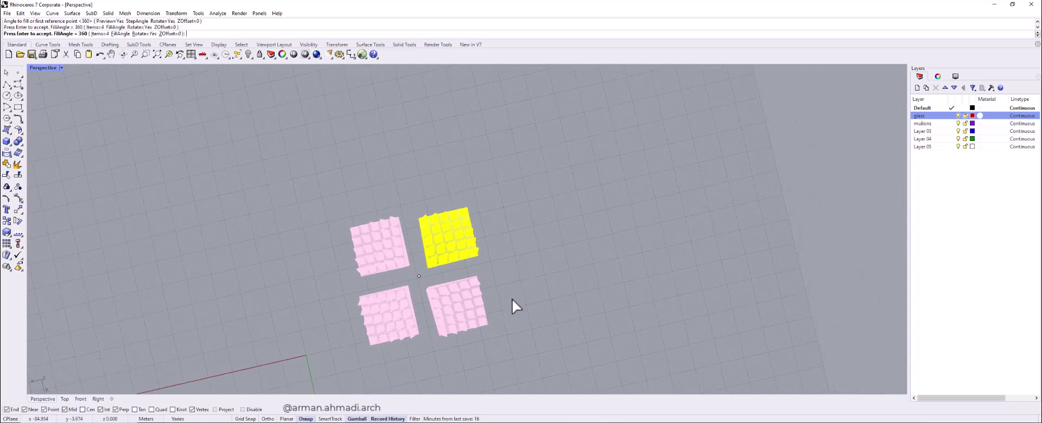
- Move the original module closer to the array's centre point along both horizontal axes to narrow the gaps between the four modules
{"action": "right_click_drag", "start_coordinate": [516, 314], "coordinate": [441, 280]}
{"action": "scroll", "coordinate": [441, 284], "scroll_direction": "up", "scroll_amount": 5}
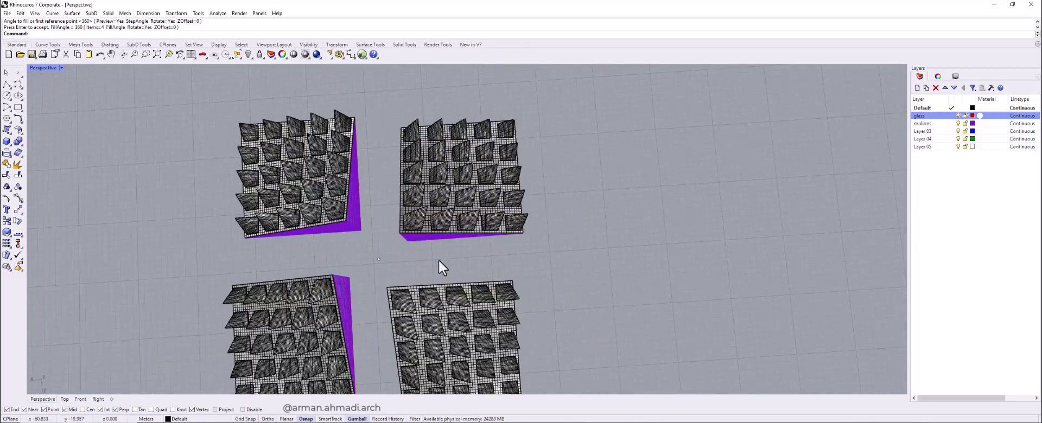
{"action": "left_click", "coordinate": [449, 241]}
{"action": "mouse_move", "coordinate": [464, 248]}
{"action": "right_mouse_down"}
{"action": "mouse_move", "coordinate": [549, 210]}
{"action": "mouse_move", "coordinate": [478, 245]}
{"action": "right_mouse_up"}
{"action": "left_click_drag", "start_coordinate": [428, 187], "coordinate": [424, 238]}
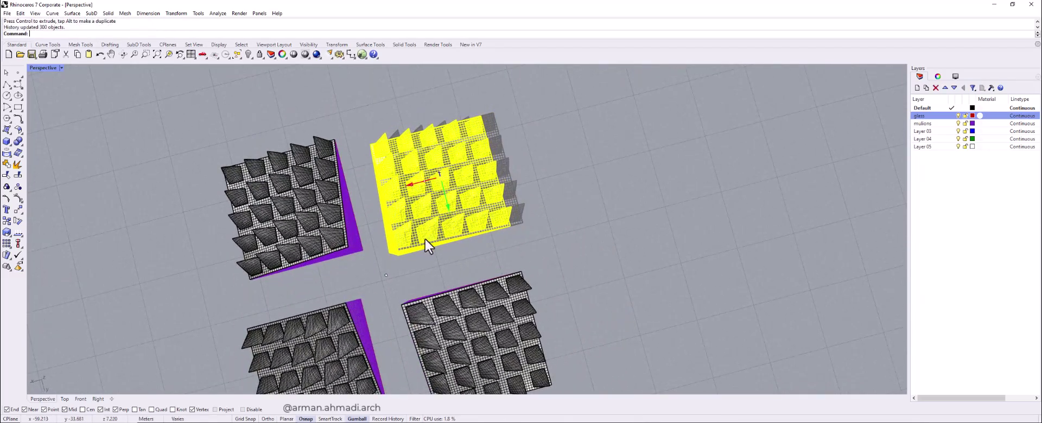
{"action": "right_click_drag", "start_coordinate": [425, 238], "coordinate": [422, 258]}
{"action": "scroll", "coordinate": [401, 347], "scroll_direction": "down", "scroll_amount": 2}
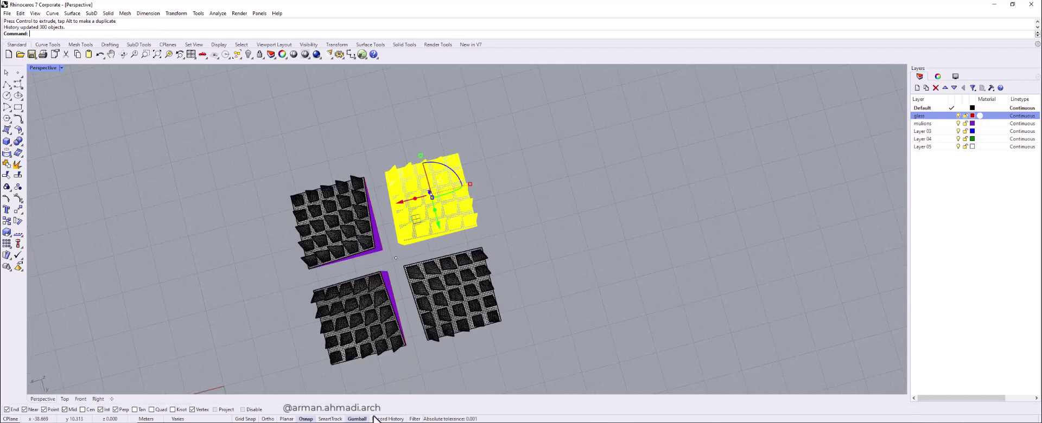
{"action": "right_click_drag", "start_coordinate": [429, 228], "coordinate": [447, 239]}
{"action": "left_click_drag", "start_coordinate": [444, 239], "coordinate": [448, 242]}
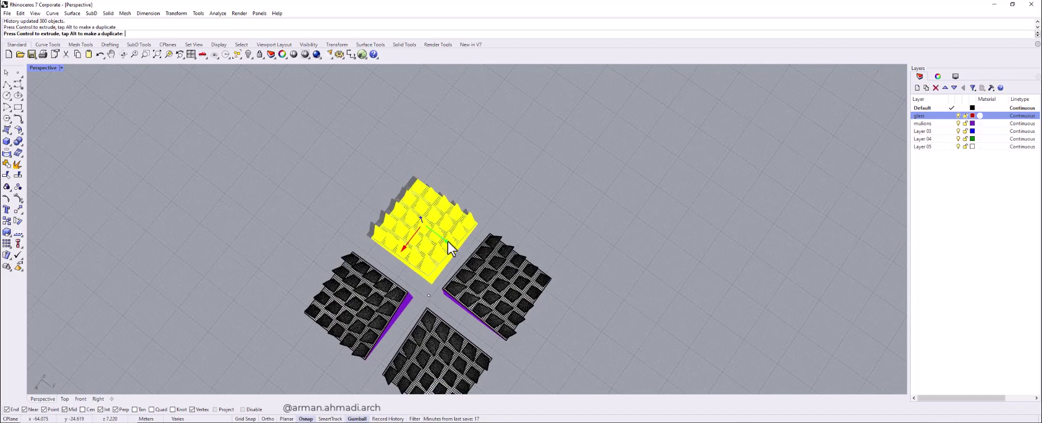
{"action": "mouse_move", "coordinate": [448, 242]}
{"action": "right_mouse_down"}
{"action": "mouse_move", "coordinate": [484, 278]}
{"action": "mouse_move", "coordinate": [516, 282]}
{"action": "mouse_move", "coordinate": [459, 272]}
{"action": "mouse_move", "coordinate": [476, 203]}
{"action": "mouse_move", "coordinate": [474, 268]}
{"action": "mouse_move", "coordinate": [494, 289]}
{"action": "mouse_move", "coordinate": [432, 260]}
{"action": "mouse_move", "coordinate": [442, 210]}
{"action": "mouse_move", "coordinate": [436, 236]}
{"action": "right_mouse_up"}
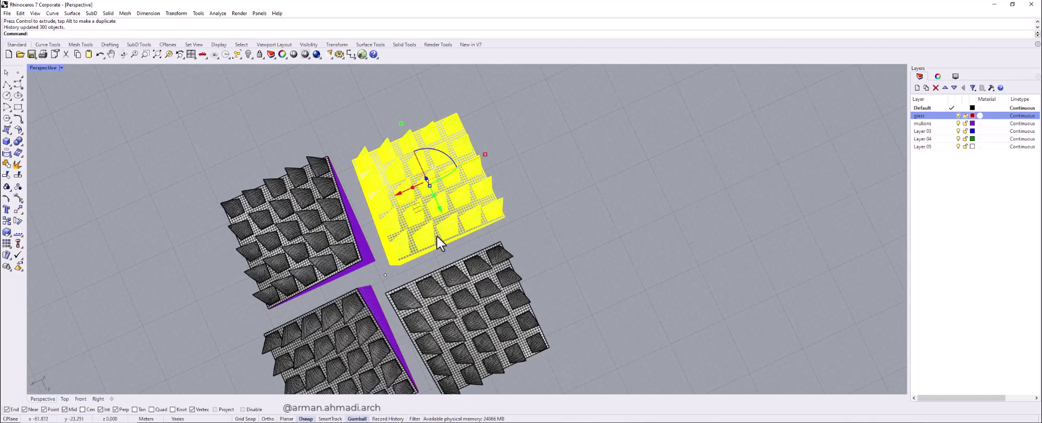
{"action": "right_click_drag", "start_coordinate": [399, 197], "coordinate": [498, 264]}
{"action": "left_click", "coordinate": [531, 185]}
{"action": "scroll", "coordinate": [430, 221], "scroll_direction": "down", "scroll_amount": 5}
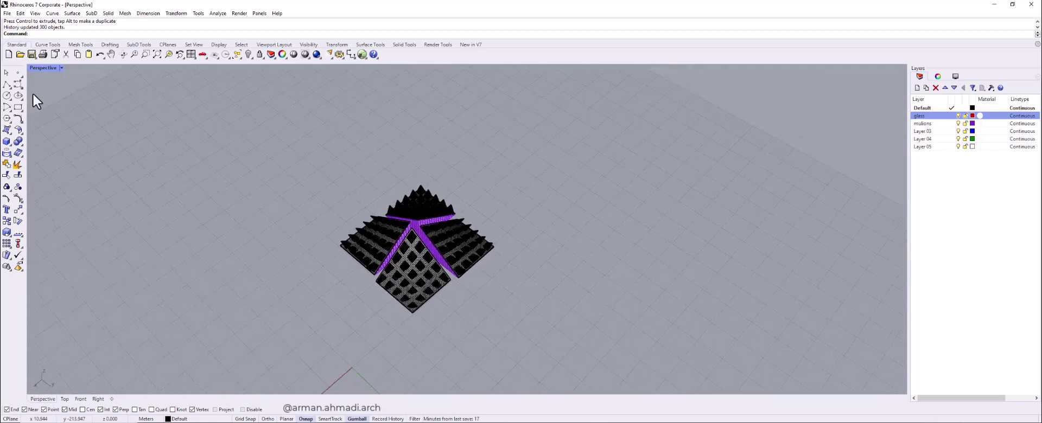
- Set the Perspective viewport to Arctic display mode and inspect the four-part building
{"action": "left_click", "coordinate": [60, 69]}
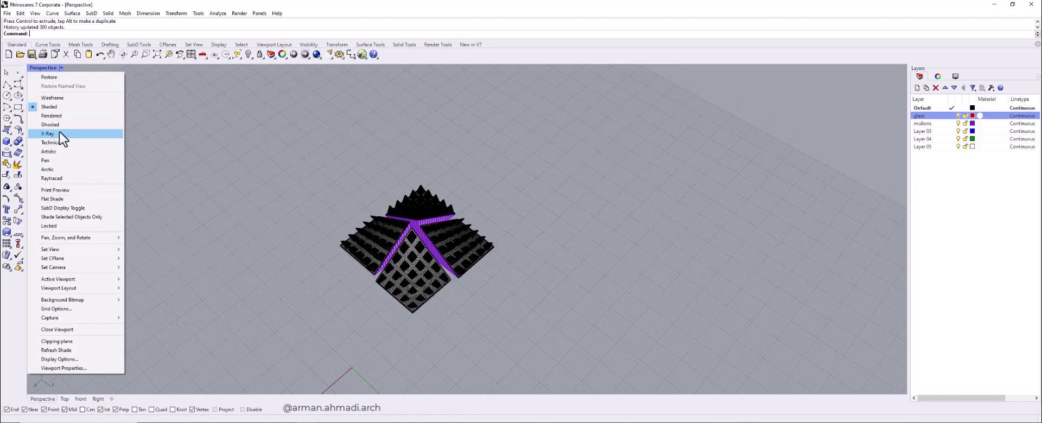
{"action": "left_click", "coordinate": [61, 170]}
{"action": "right_click_drag", "start_coordinate": [461, 293], "coordinate": [513, 250]}
{"action": "scroll", "coordinate": [481, 259], "scroll_direction": "up", "scroll_amount": 5}
{"action": "scroll", "coordinate": [481, 259], "scroll_direction": "down", "scroll_amount": 5}
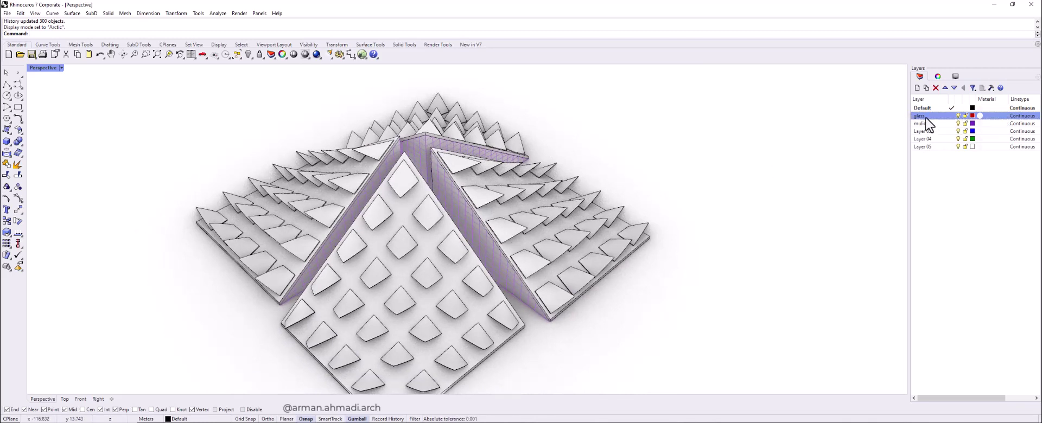
- Change the glass layer's material type to Custom and give it a red colour
{"action": "left_click", "coordinate": [979, 117]}
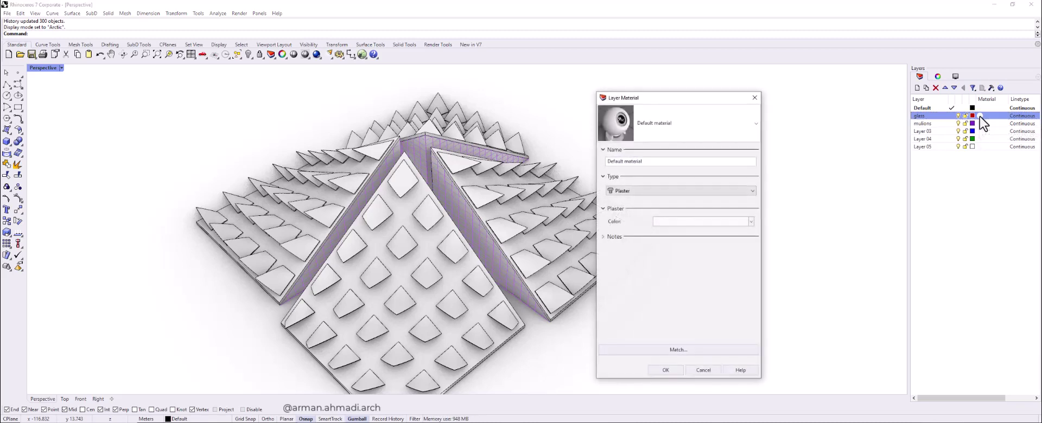
{"action": "left_click", "coordinate": [658, 191]}
{"action": "left_click", "coordinate": [648, 200]}
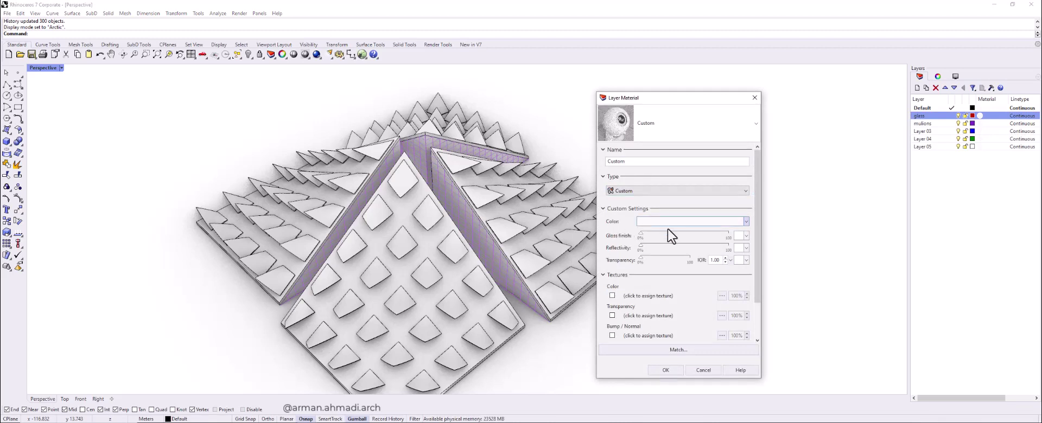
{"action": "left_click", "coordinate": [668, 222]}
{"action": "left_click", "coordinate": [747, 230]}
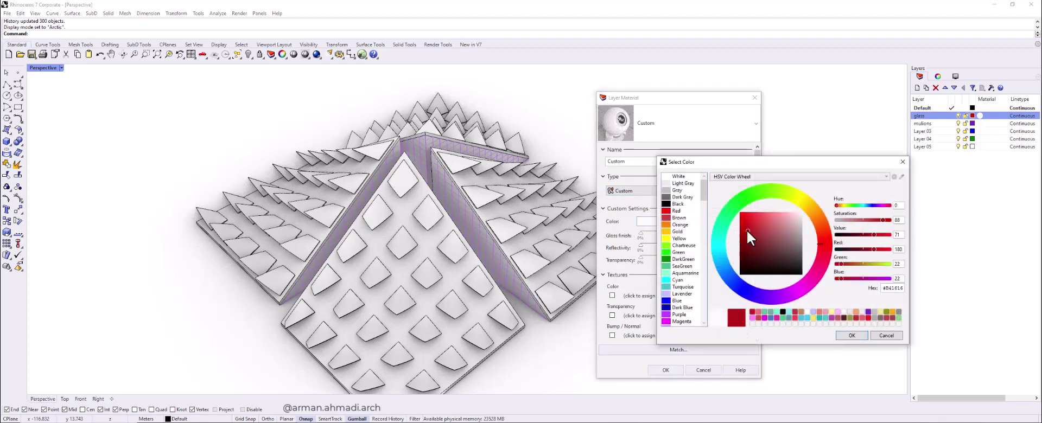
{"action": "left_click", "coordinate": [848, 336]}
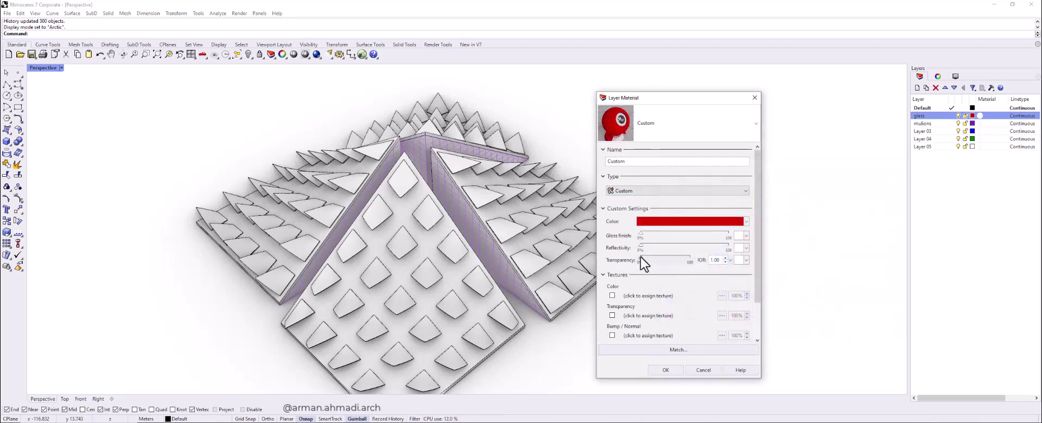
- Set the glass material's reflectivity to 62% and gloss finish to 76%, make it partly transparent, and apply it to the layer
{"action": "left_click_drag", "start_coordinate": [640, 256], "coordinate": [695, 248]}
{"action": "left_click_drag", "start_coordinate": [641, 234], "coordinate": [708, 234]}
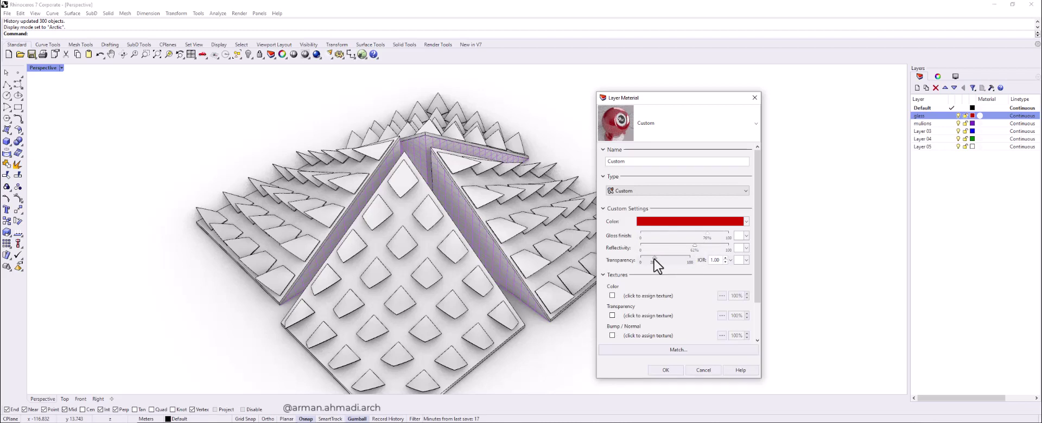
{"action": "left_click_drag", "start_coordinate": [655, 260], "coordinate": [657, 259]}
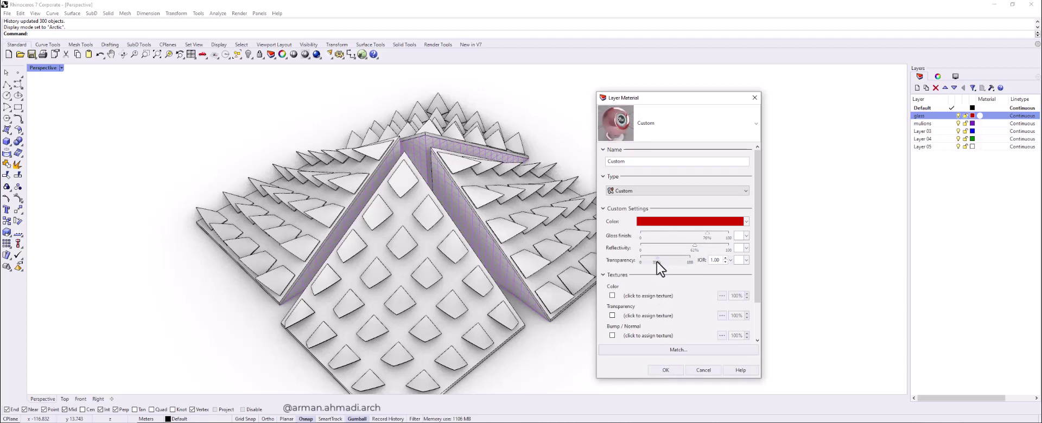
{"action": "left_click", "coordinate": [664, 371]}
- Switch the Perspective viewport to Rendered display mode and examine the glass walls between the modules up close
{"action": "left_click", "coordinate": [62, 68]}
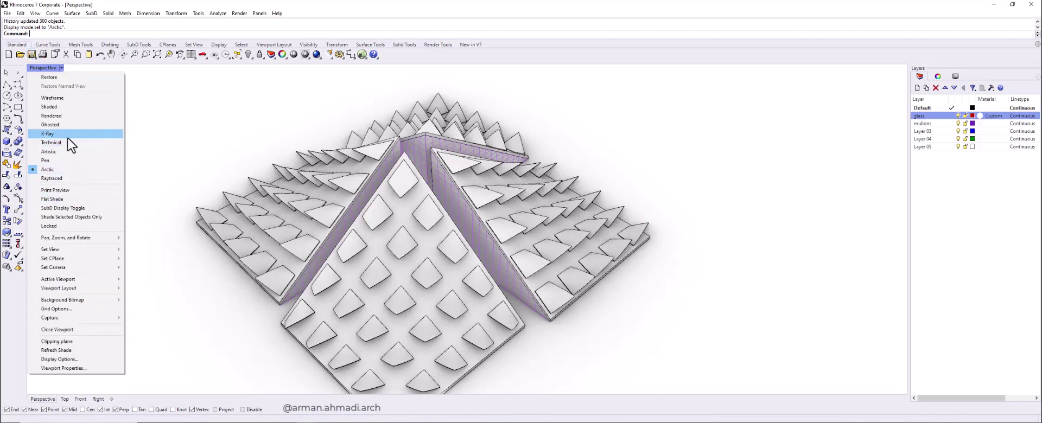
{"action": "left_click", "coordinate": [54, 116]}
{"action": "right_click_drag", "start_coordinate": [330, 217], "coordinate": [476, 263]}
{"action": "scroll", "coordinate": [473, 257], "scroll_direction": "down", "scroll_amount": 3}
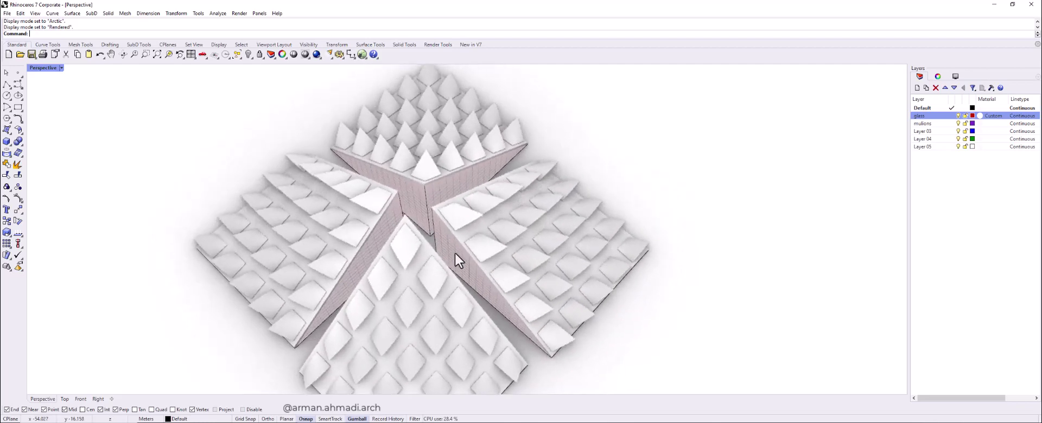
{"action": "scroll", "coordinate": [455, 252], "scroll_direction": "up", "scroll_amount": 15}
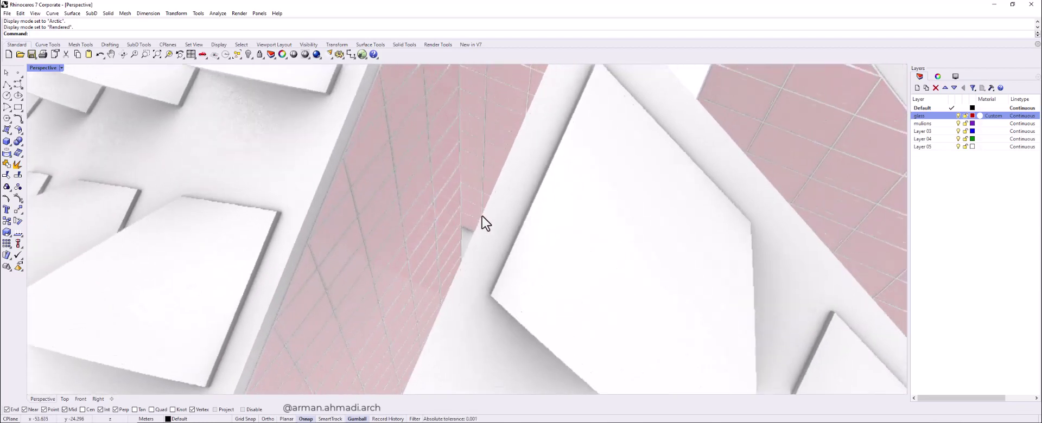
{"action": "right_click_drag", "start_coordinate": [482, 216], "coordinate": [476, 222]}
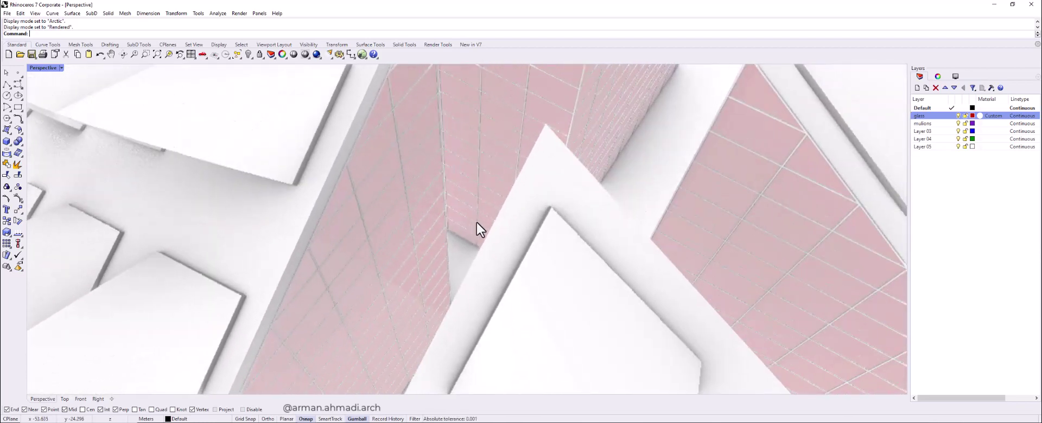
- Adjust the glass layer's material to 50% gloss finish and 49% transparency with slightly higher reflectivity, and review the whole building
{"action": "left_click", "coordinate": [981, 117]}
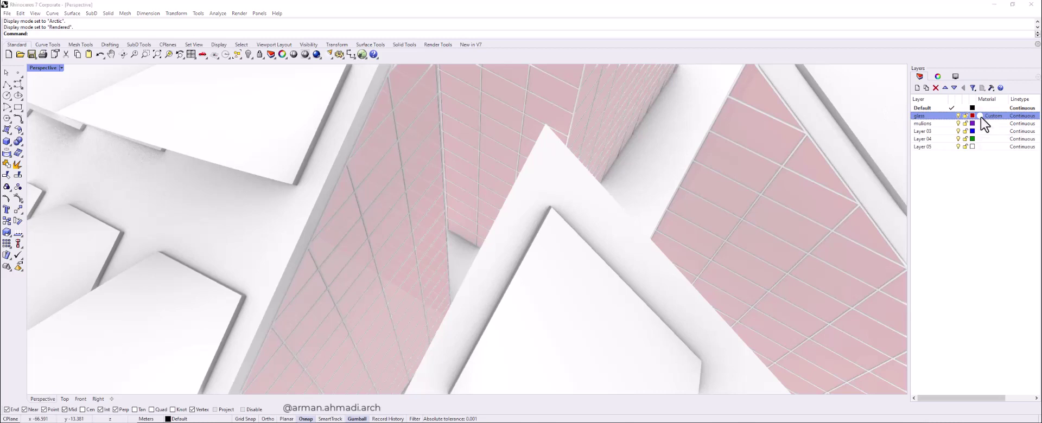
{"action": "left_click_drag", "start_coordinate": [652, 261], "coordinate": [698, 247]}
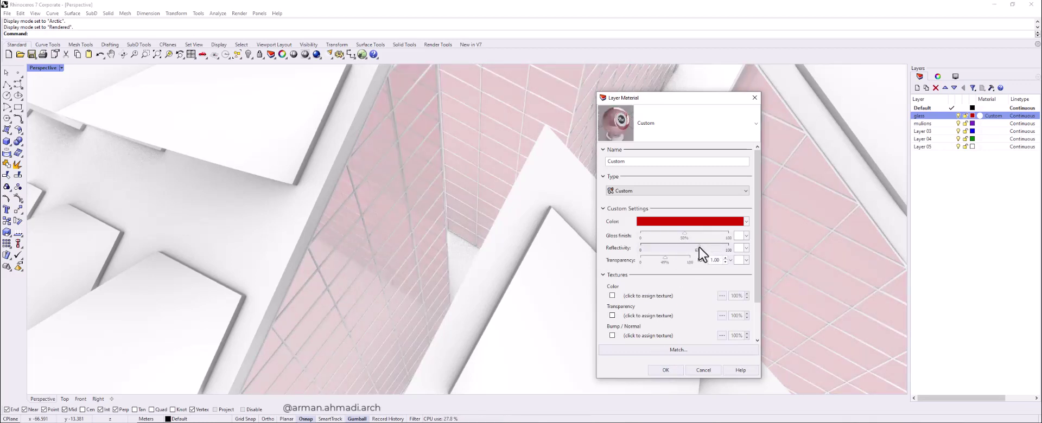
{"action": "left_click", "coordinate": [665, 371]}
{"action": "scroll", "coordinate": [424, 254], "scroll_direction": "down", "scroll_amount": 10}
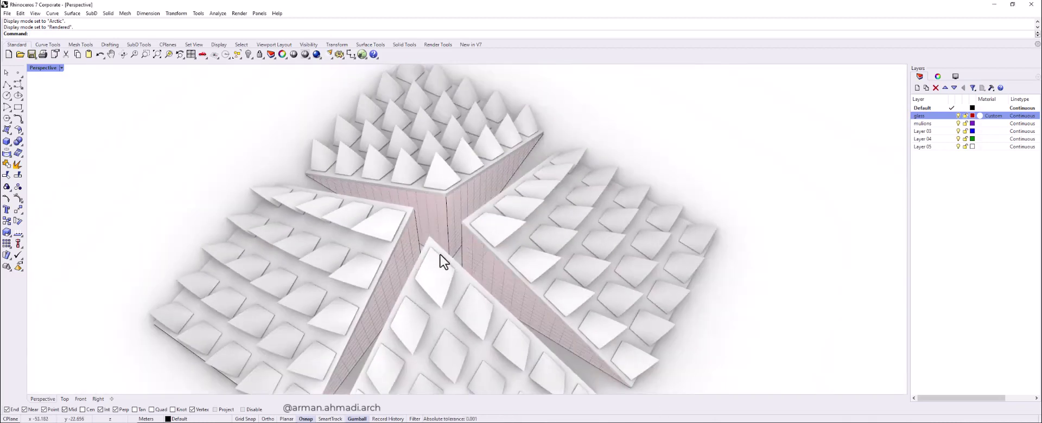
{"action": "right_click_drag", "start_coordinate": [500, 267], "coordinate": [539, 246]}
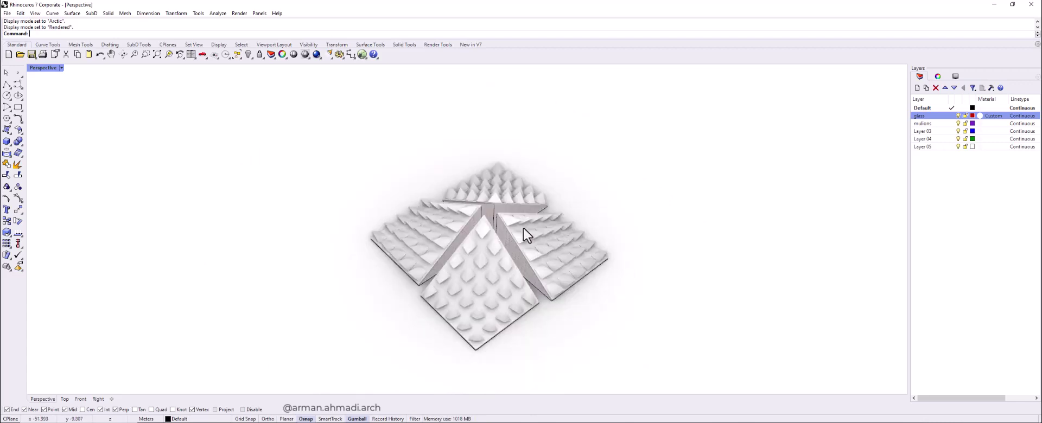
{"action": "right_click_drag", "start_coordinate": [523, 228], "coordinate": [478, 243], "text": "shift"}
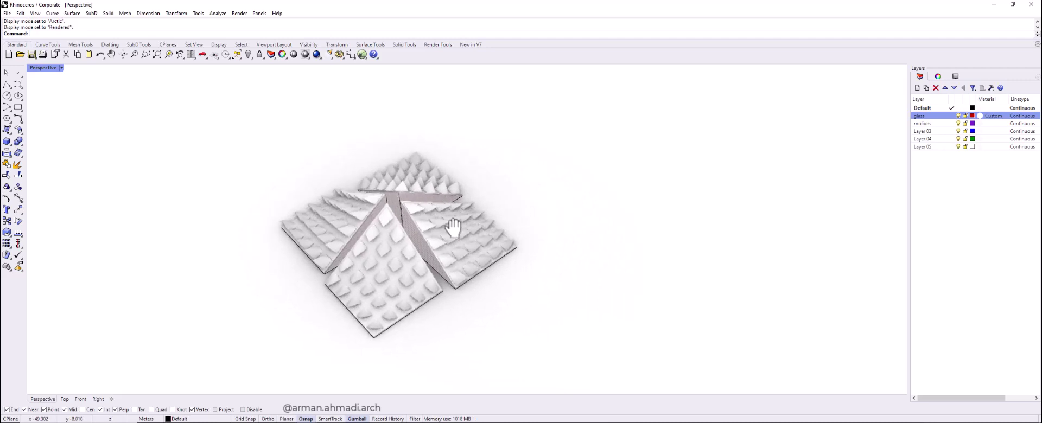